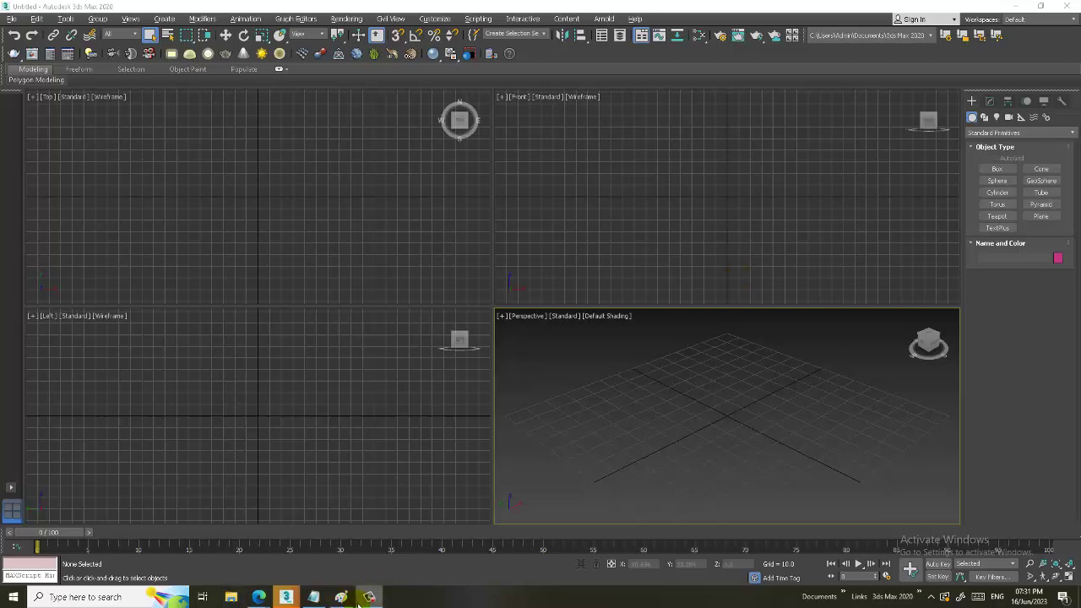
Dismiss the tutorial title notes to reveal the empty scene.
left_click(313, 597)
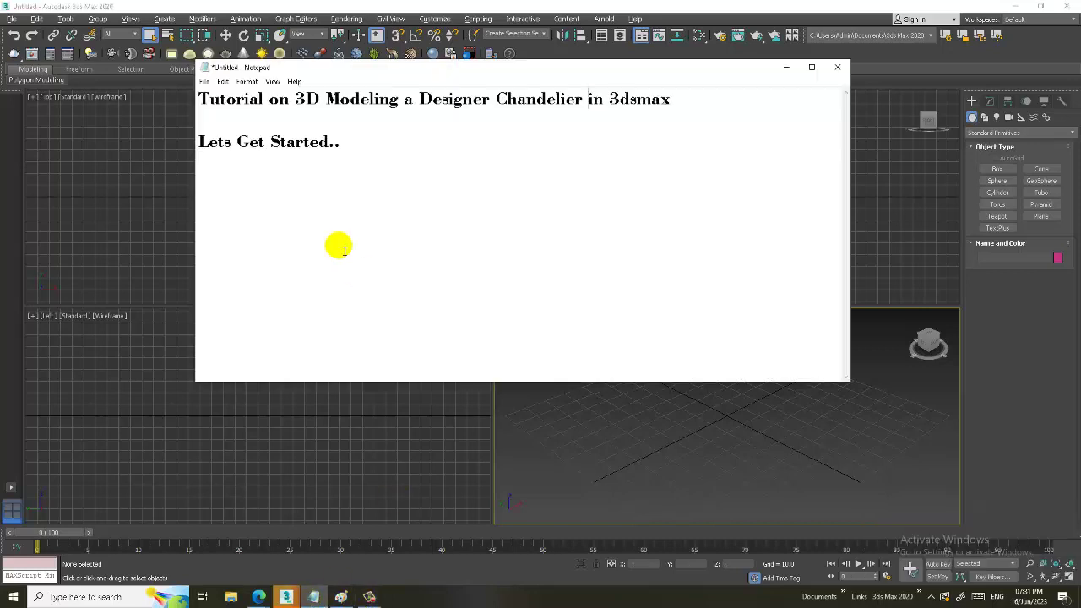
key("ctrl+a")
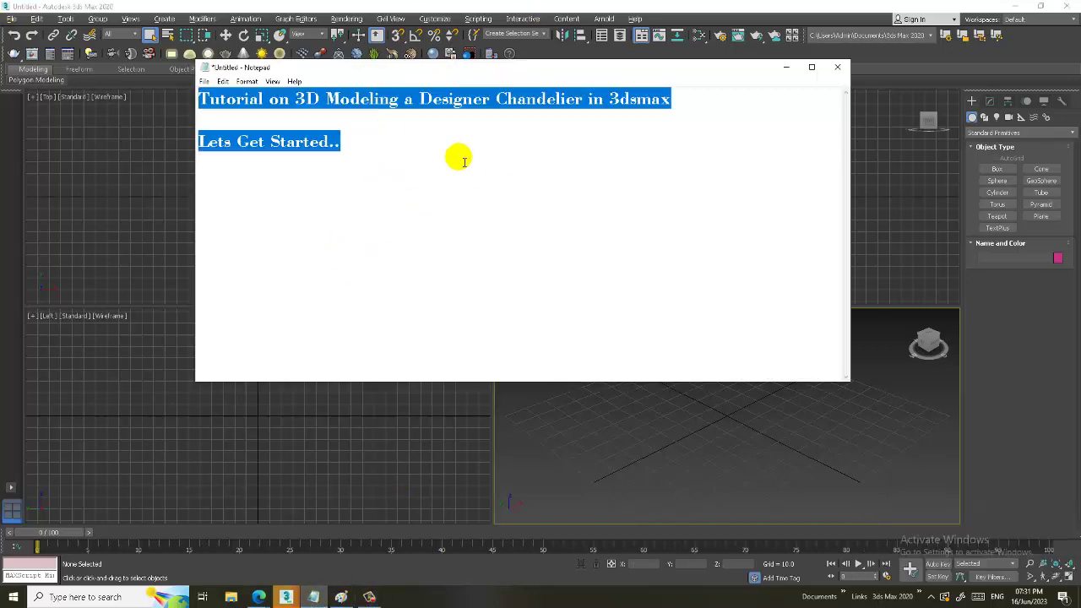
left_click(786, 69)
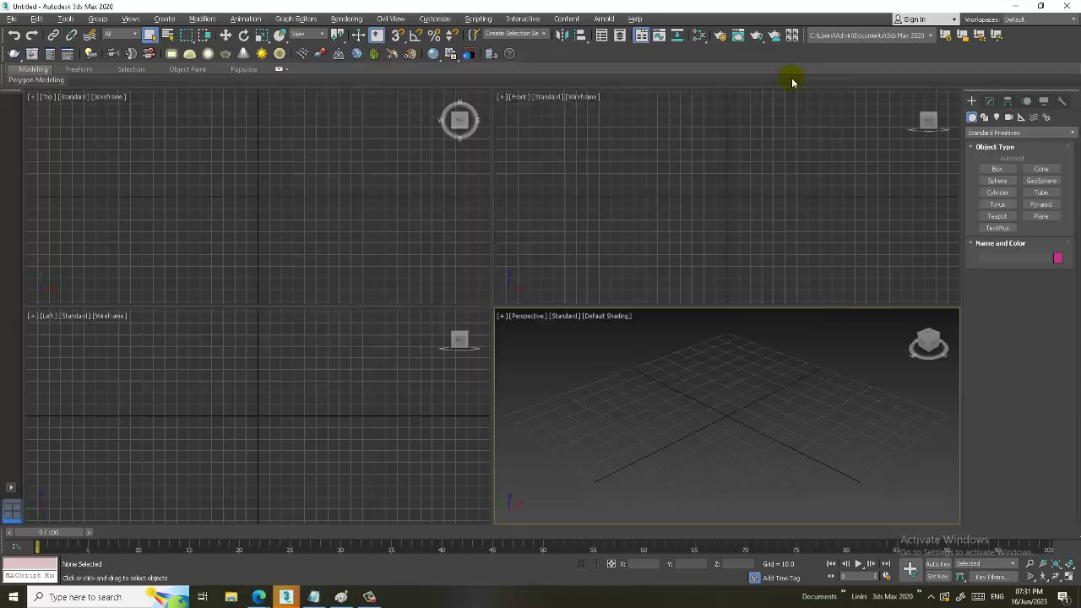
Open chandelieer.png from the Desktop with File > View Image File.
left_click(11, 18)
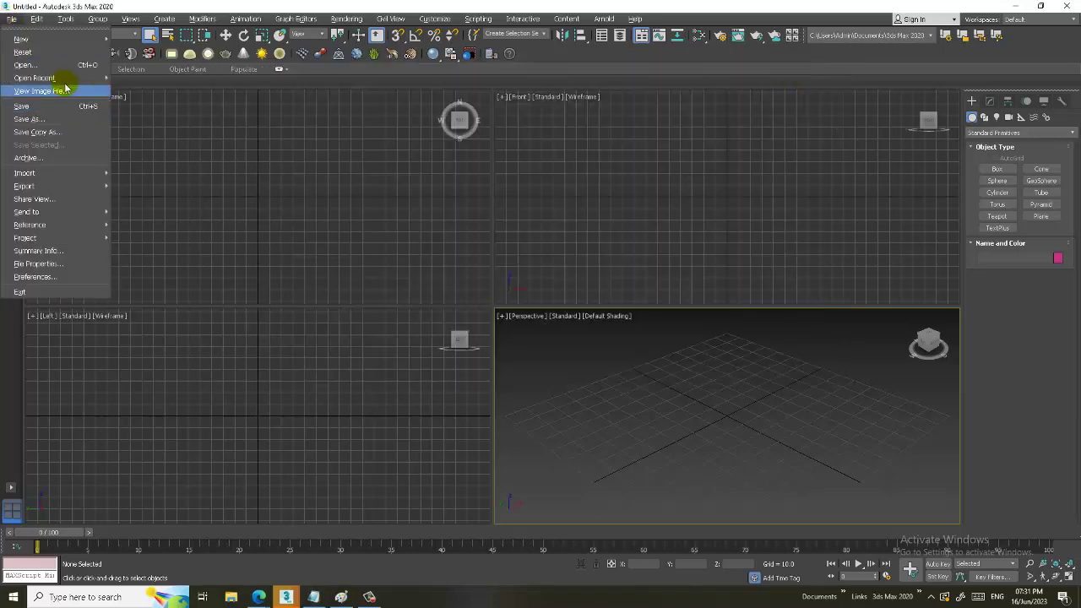
left_click(73, 84)
left_click(34, 108)
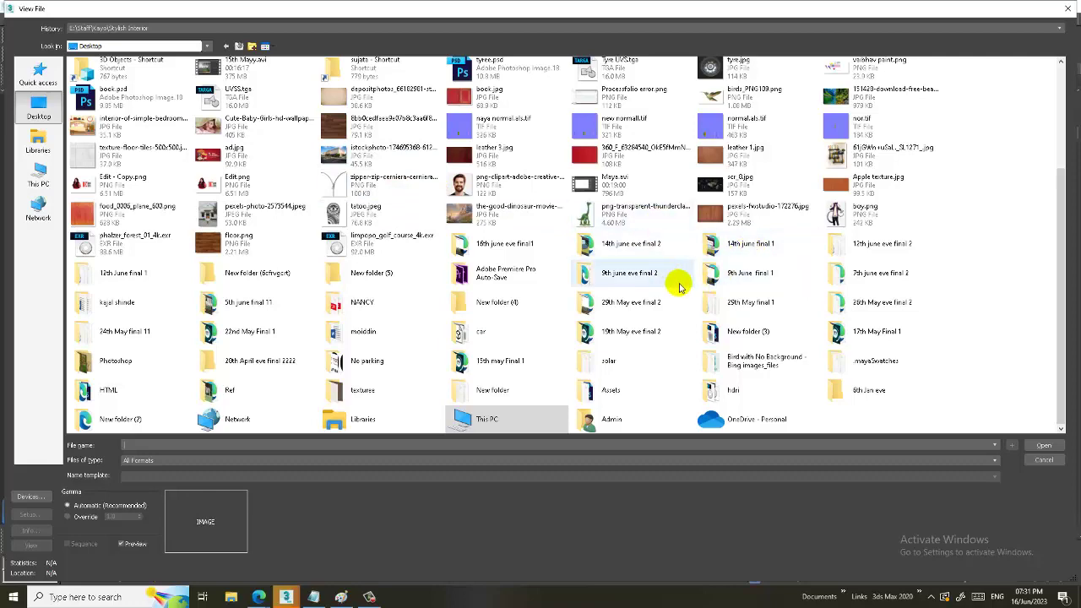
scroll(724, 278, "up", 2)
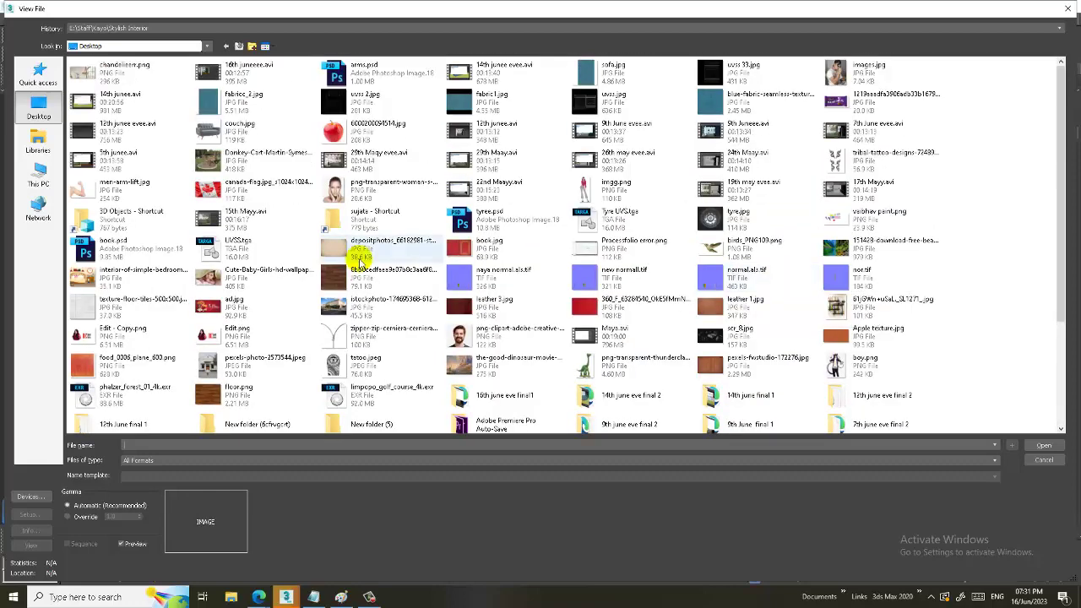
double_click(142, 76)
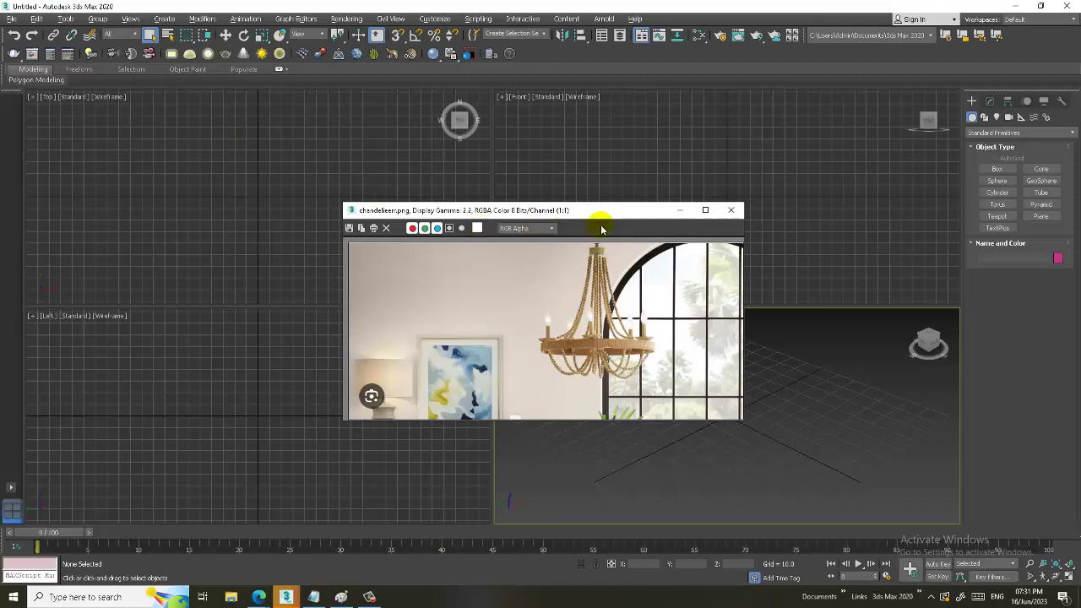
Move and enlarge the reference image window, zooming in on the chandelier.
left_click_drag(601, 228, 324, 181)
left_click_drag(462, 354, 469, 452)
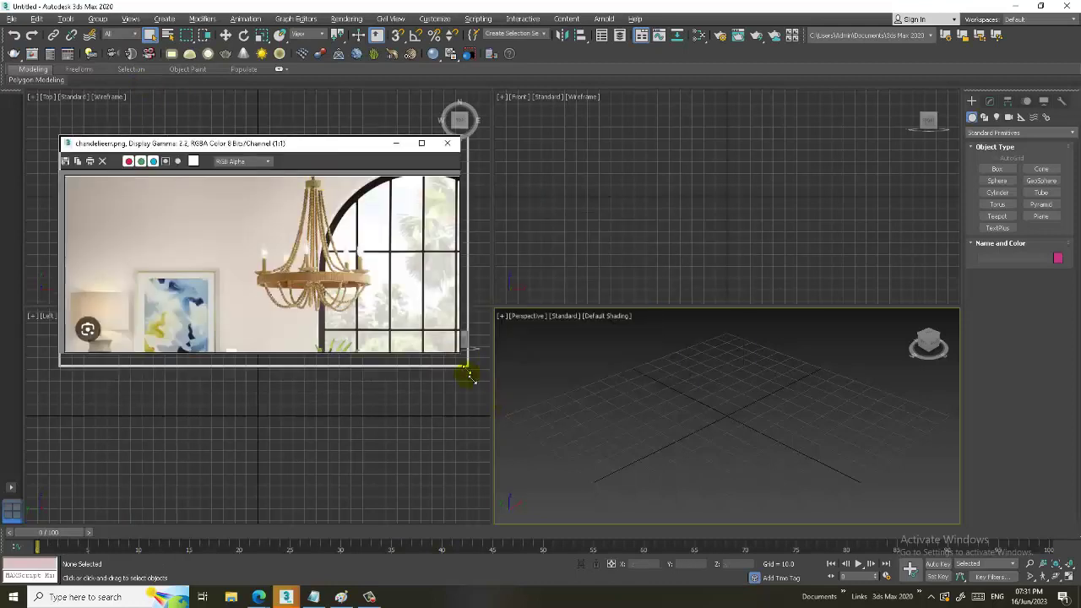
scroll(336, 282, "up", 1)
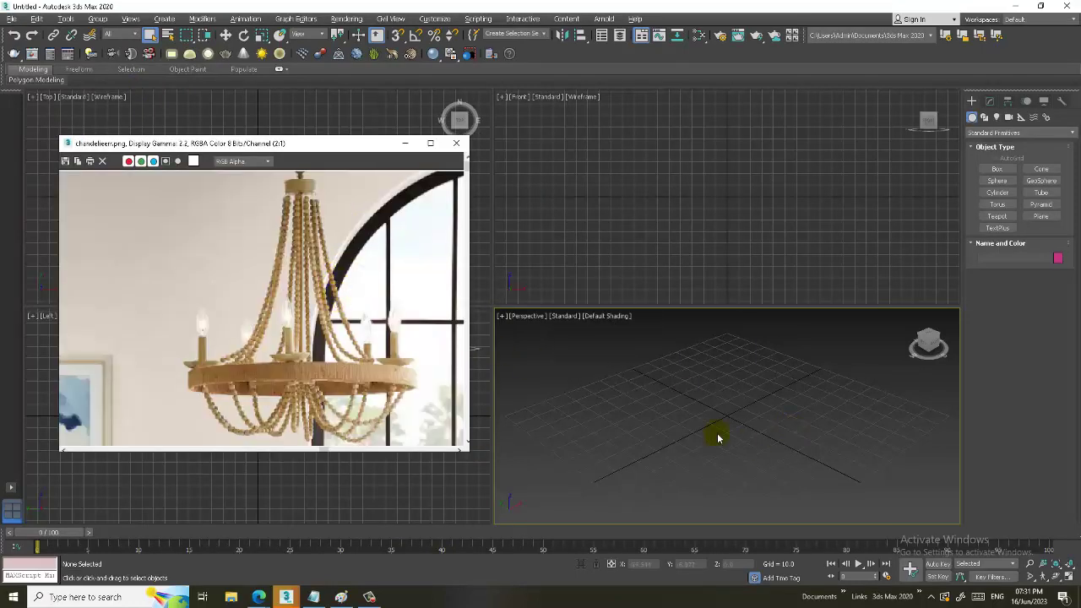
middle_click_drag(718, 438, 733, 427)
Draw a large ground plane in the maximized Perspective viewport.
left_click(1040, 217)
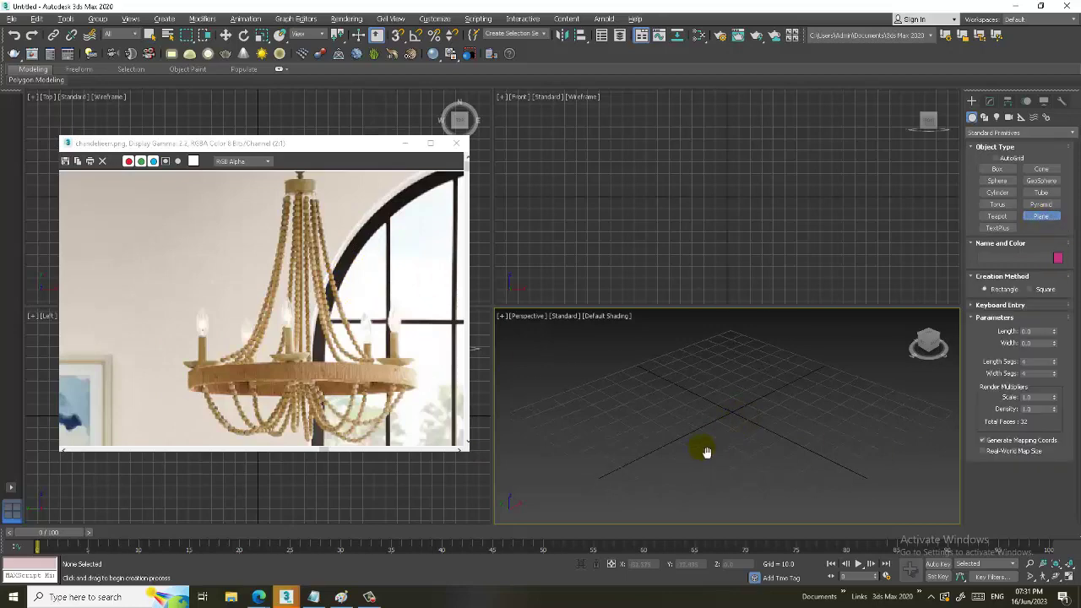
key("alt+w")
scroll(785, 380, "down", 2)
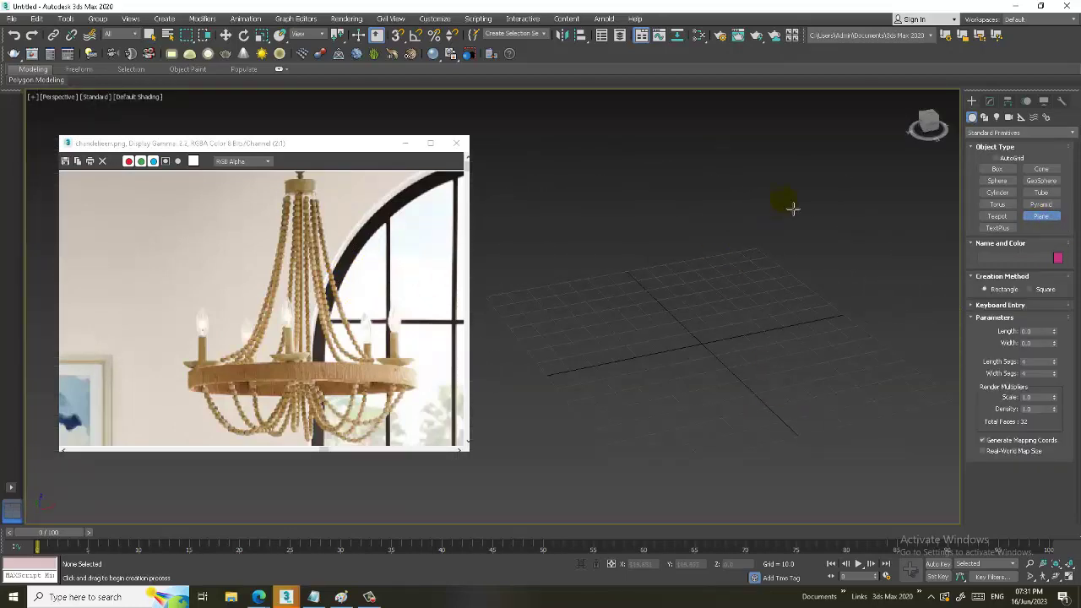
left_click_drag(792, 208, 583, 418)
right_click(751, 369)
middle_click_drag(750, 369, 760, 405)
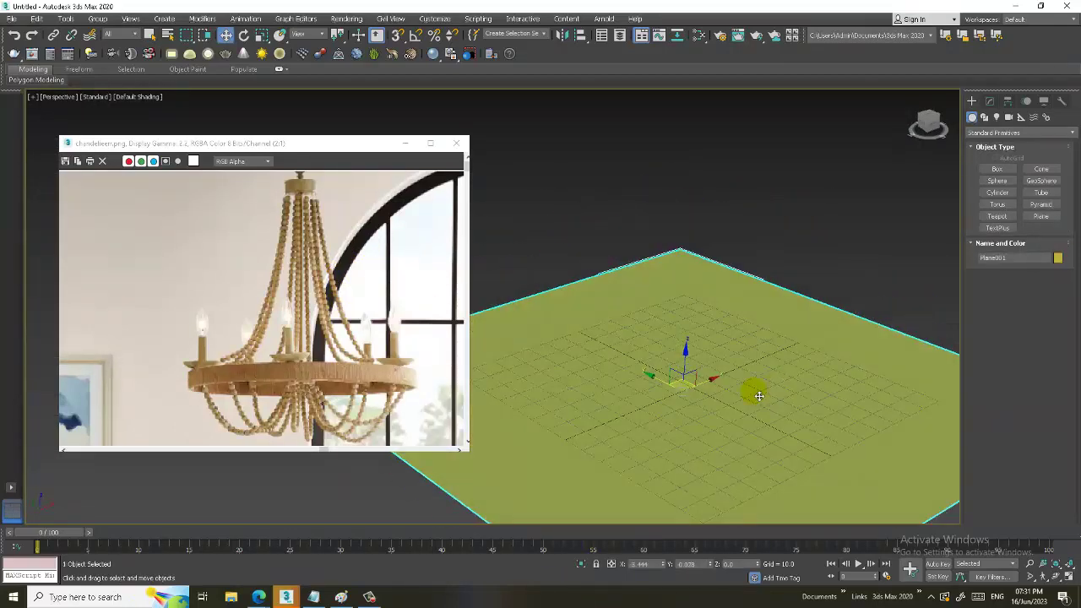
left_click(338, 301)
scroll(333, 301, "down", 1)
scroll(346, 314, "up", 2)
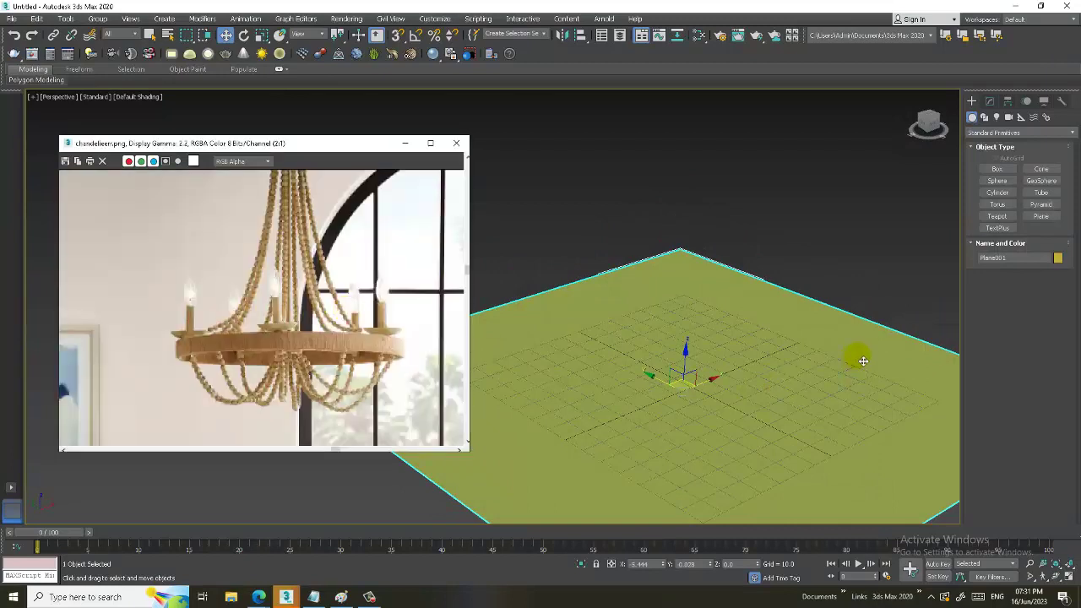
Draw Tube001 on the plane (radii 36.996/33.993, height 4.864) and show Edged Faces.
left_click(998, 193)
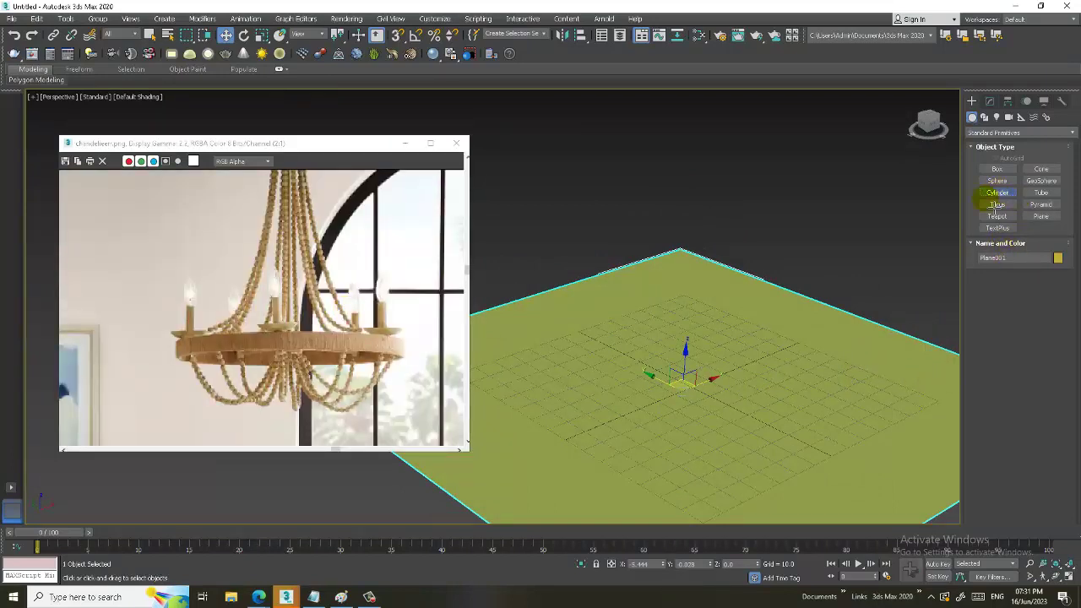
left_click(1040, 193)
left_click_drag(690, 397, 756, 415)
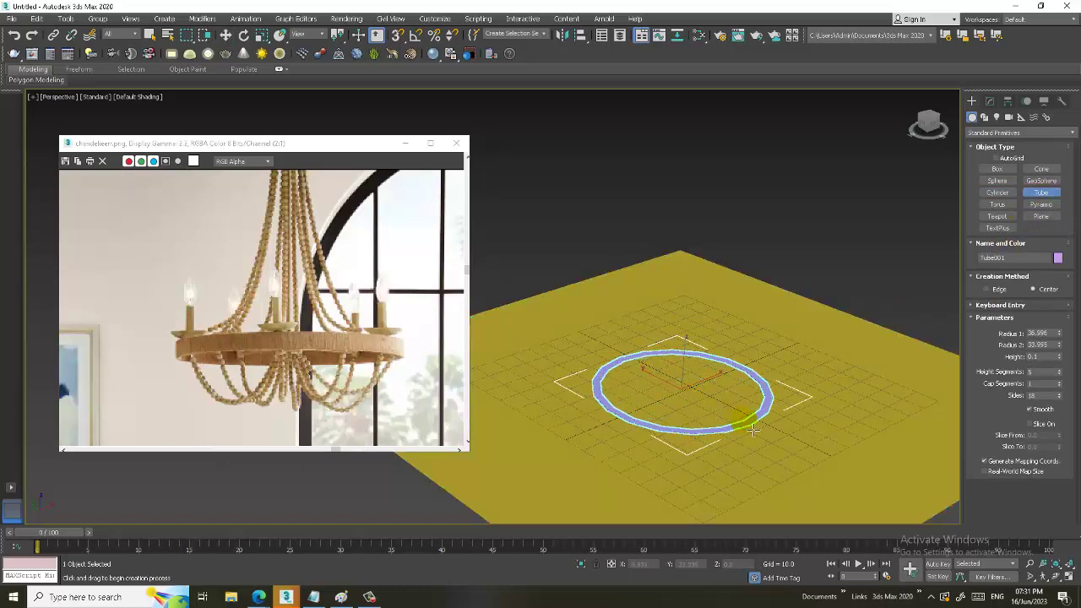
left_click(752, 426)
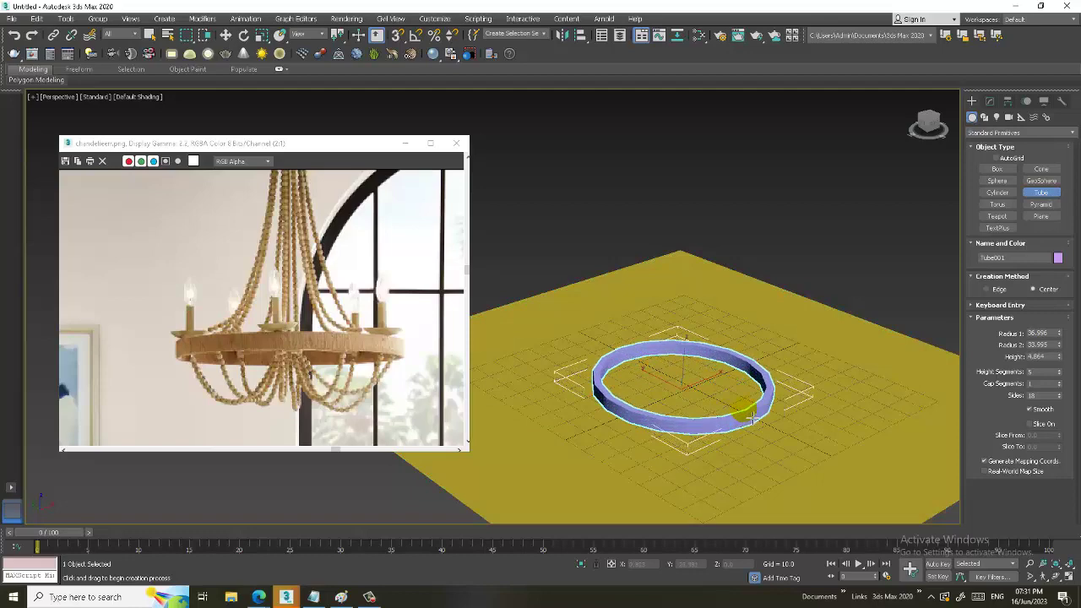
left_click(741, 412)
right_click(741, 412)
key("F4")
scroll(669, 341, "up", 3)
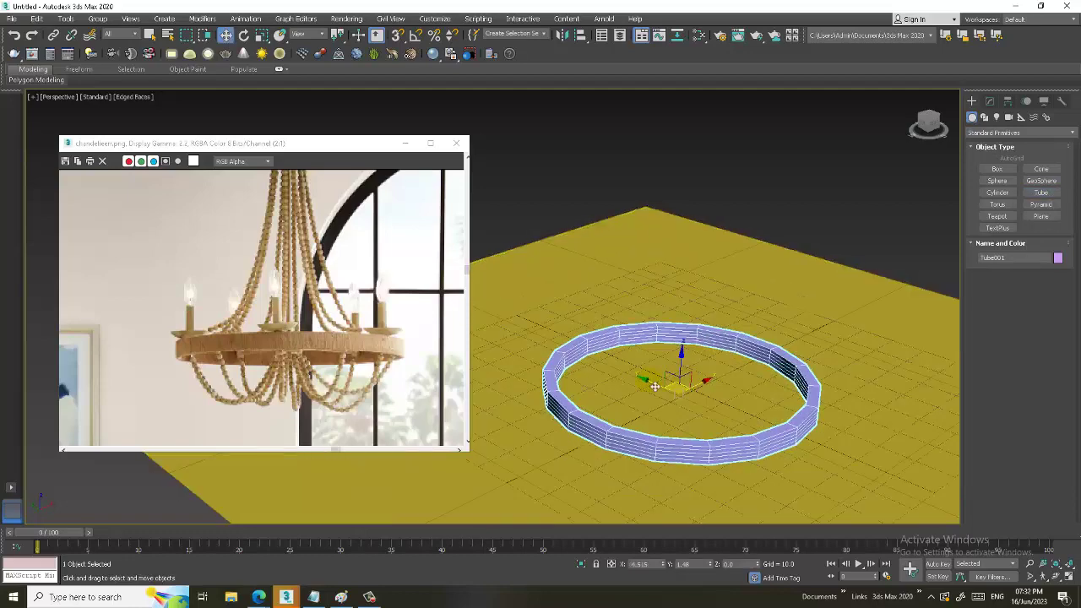
scroll(669, 342, "up", 4)
Give the tube 32 sides and 3 height segments, then convert it to Editable Poly.
left_click(990, 100)
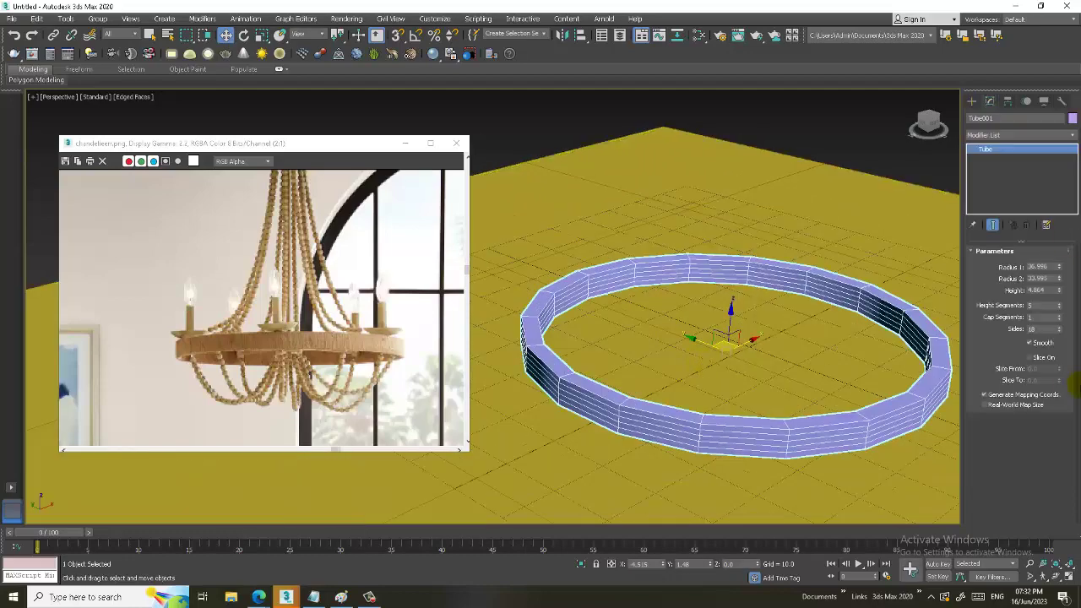
left_click_drag(1060, 329, 1059, 311)
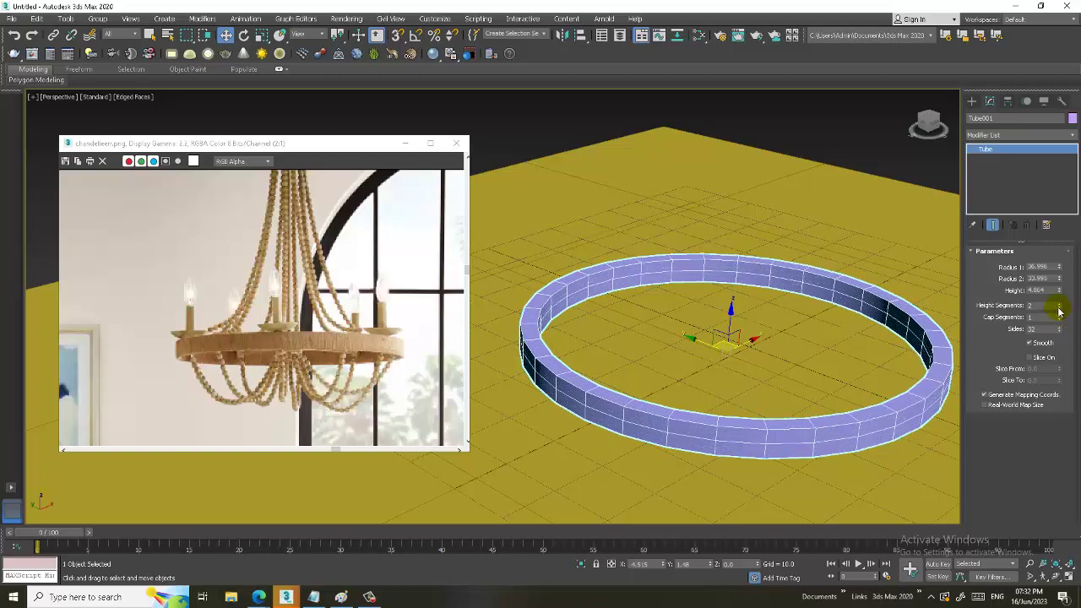
left_click(1060, 305)
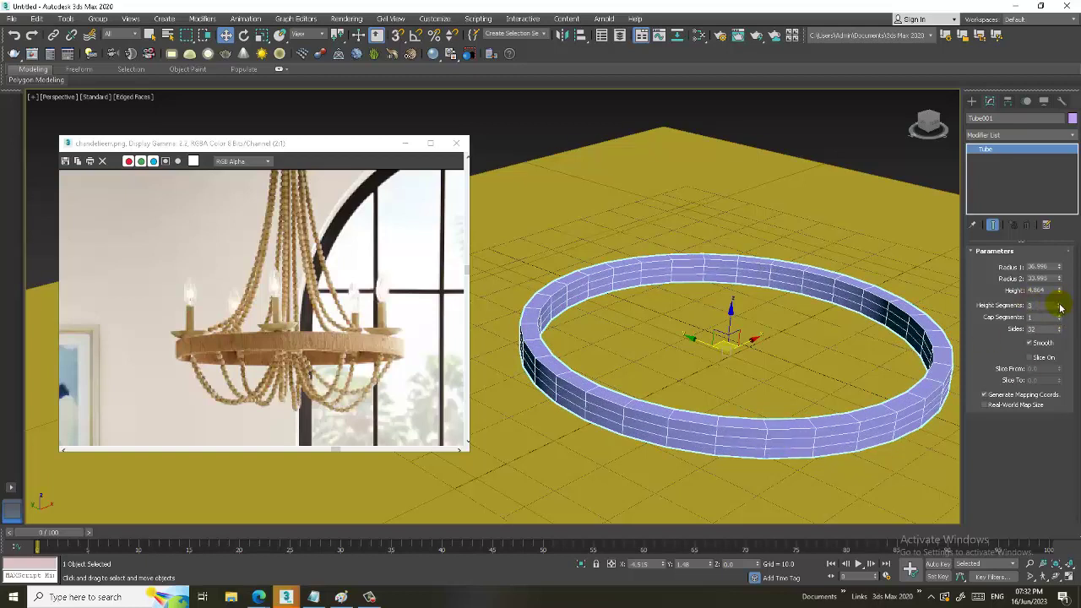
right_click(742, 264)
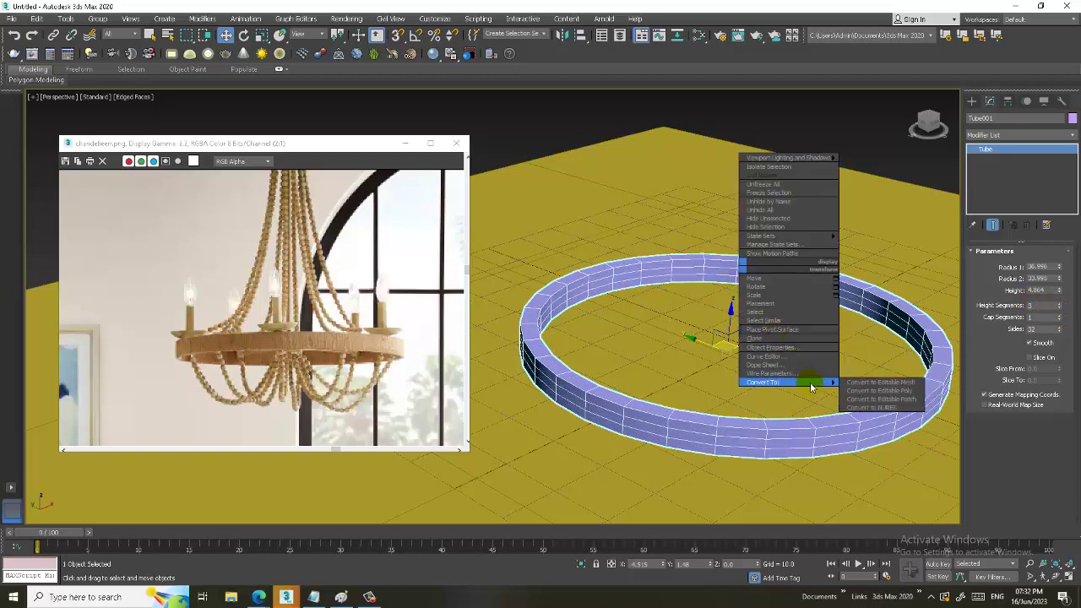
left_click(882, 391)
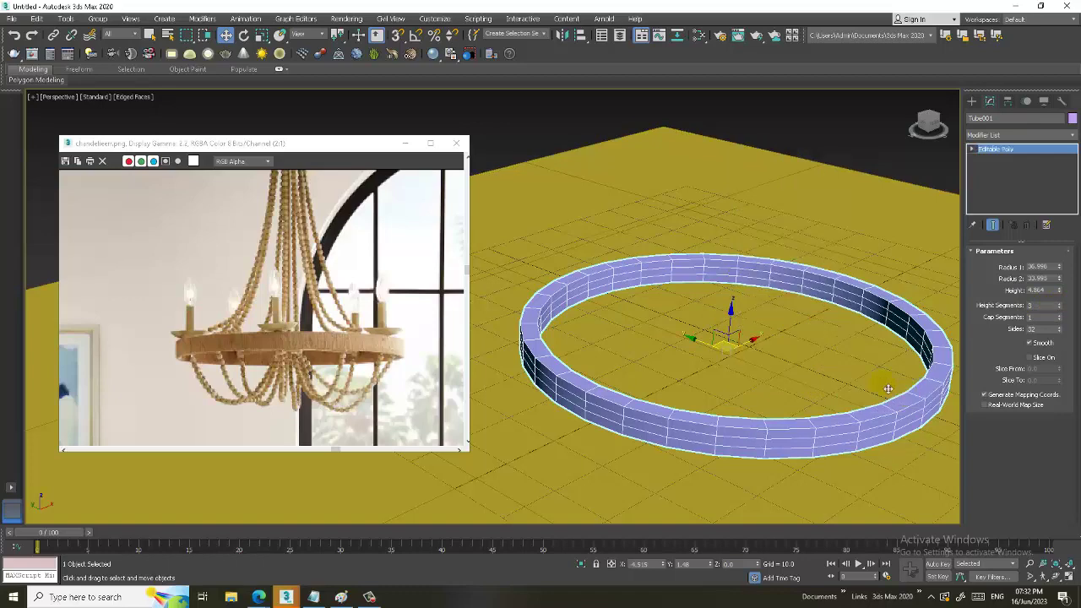
Raise the ring upward in the maximized Front view.
key("alt+w")
key("alt+w")
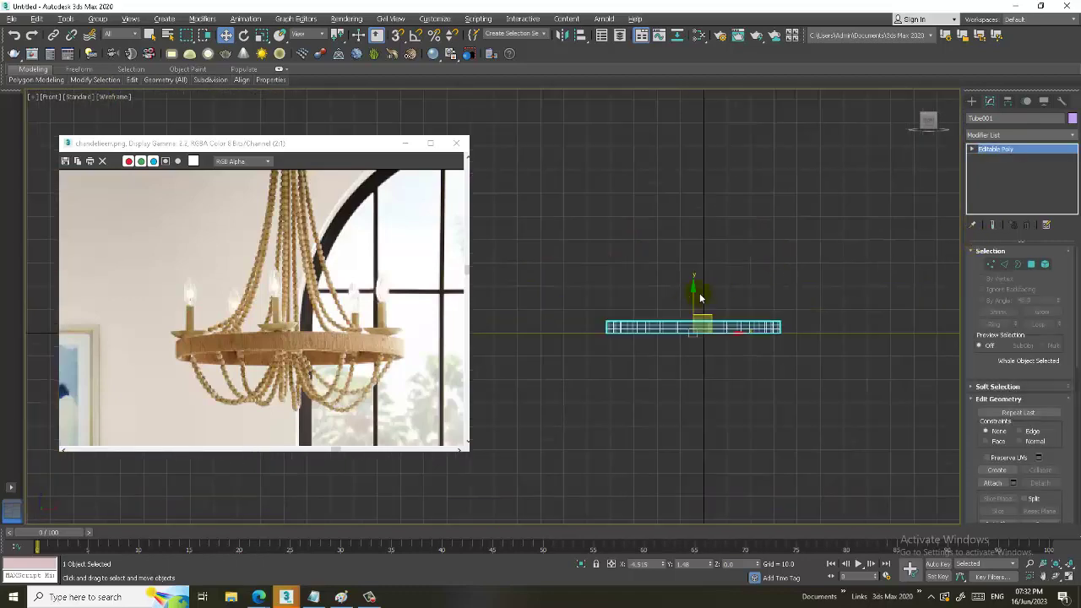
left_click_drag(700, 296, 698, 217)
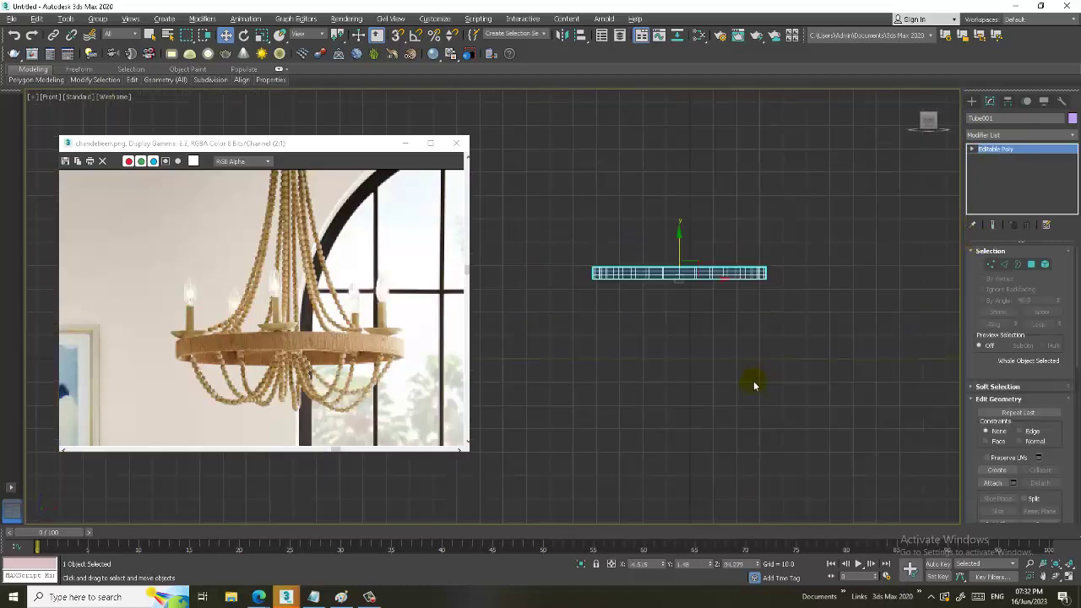
middle_click_drag(768, 267, 791, 307)
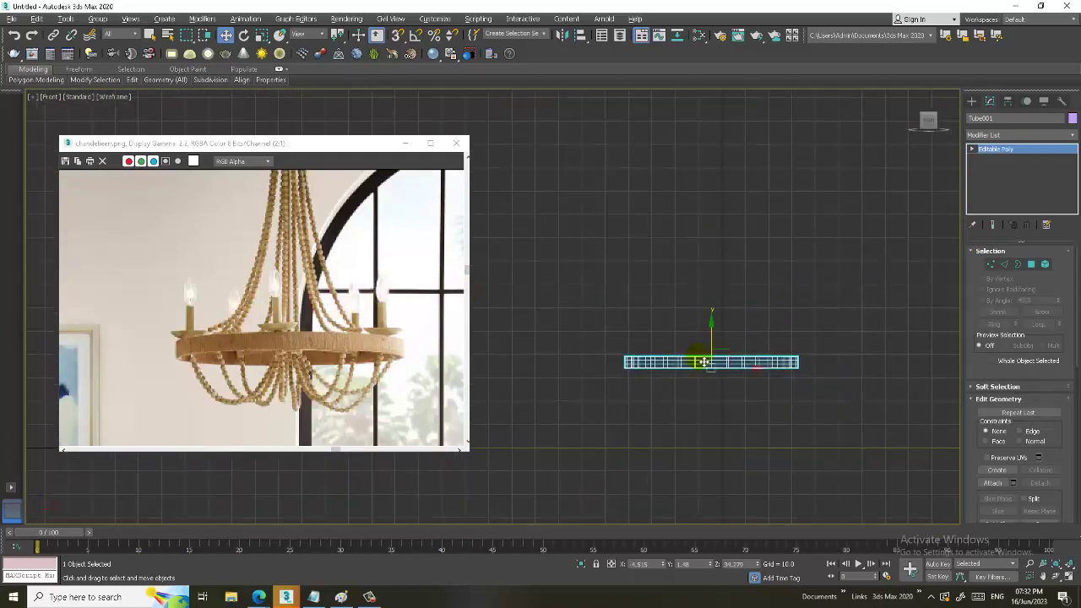
left_click_drag(715, 335, 736, 170, "shift")
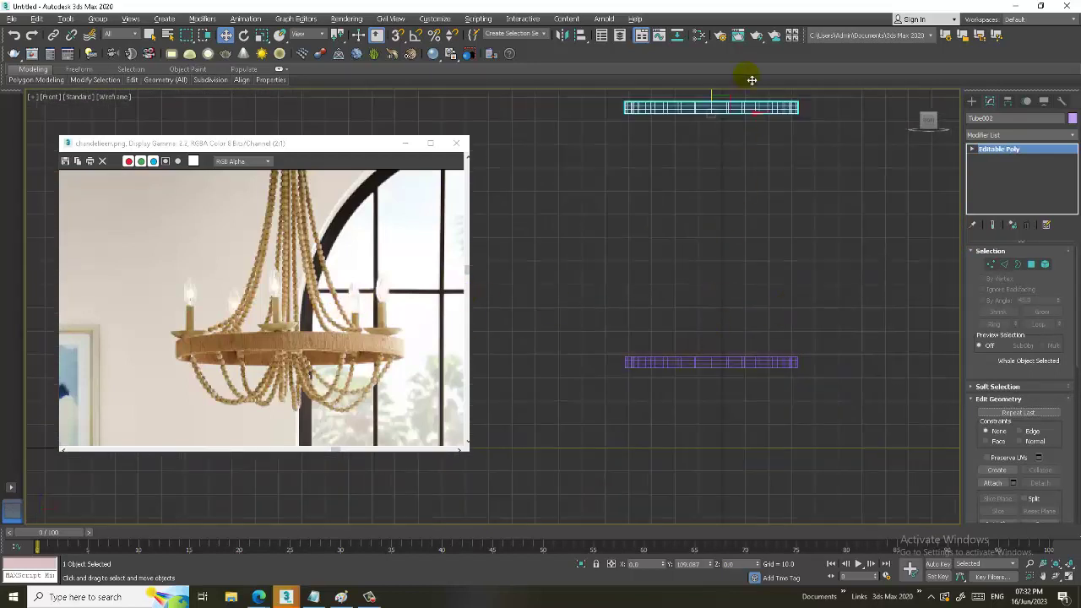
left_click(583, 346)
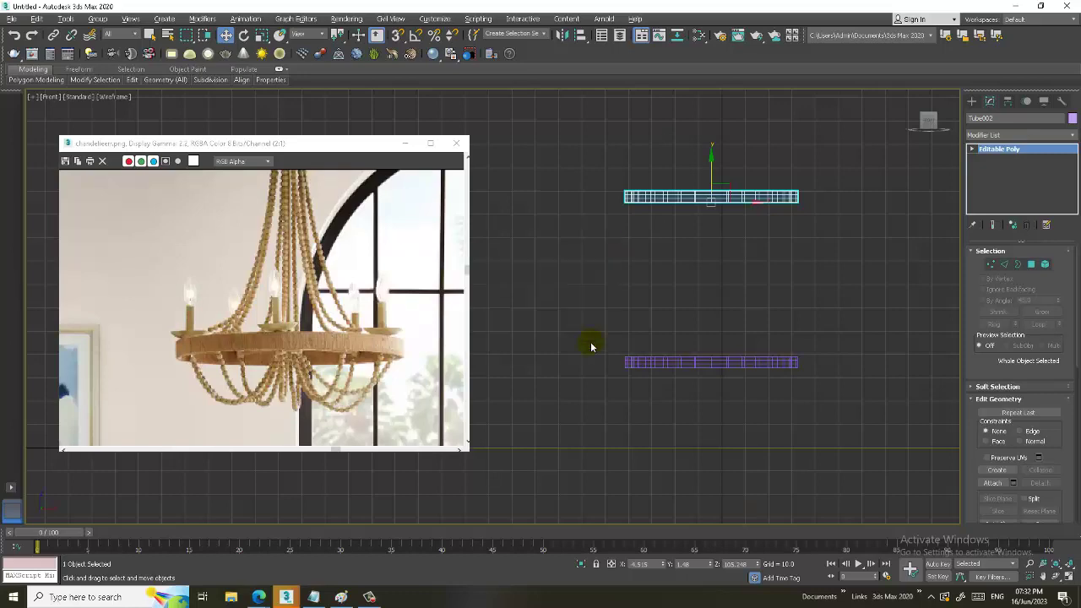
left_click(973, 101)
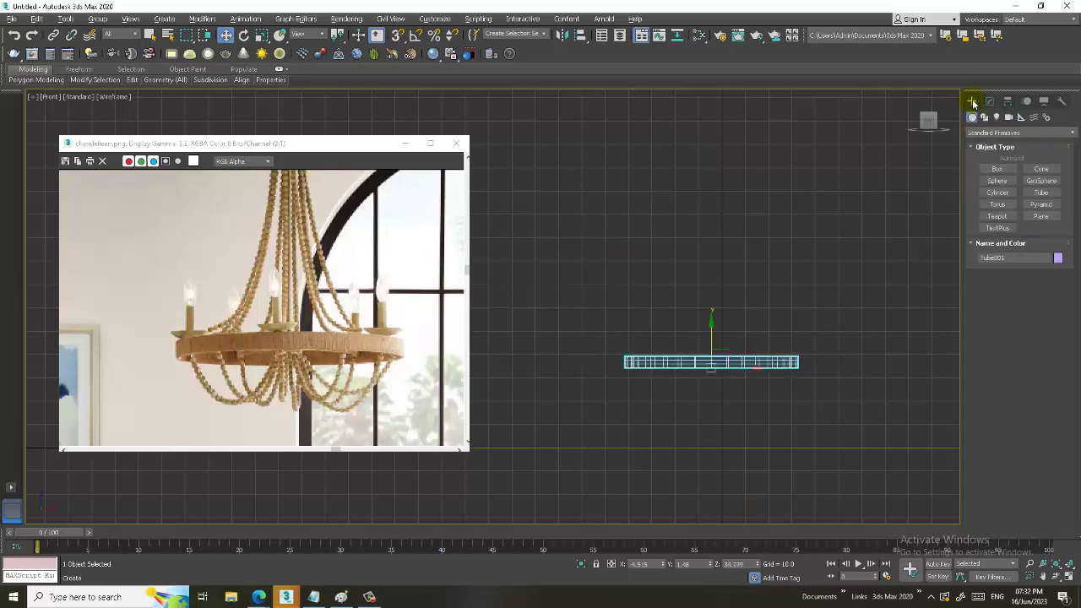
Draw a small cylinder at the ring's centre and lift it above the ring.
left_click(996, 194)
key("alt+w")
key("alt+w")
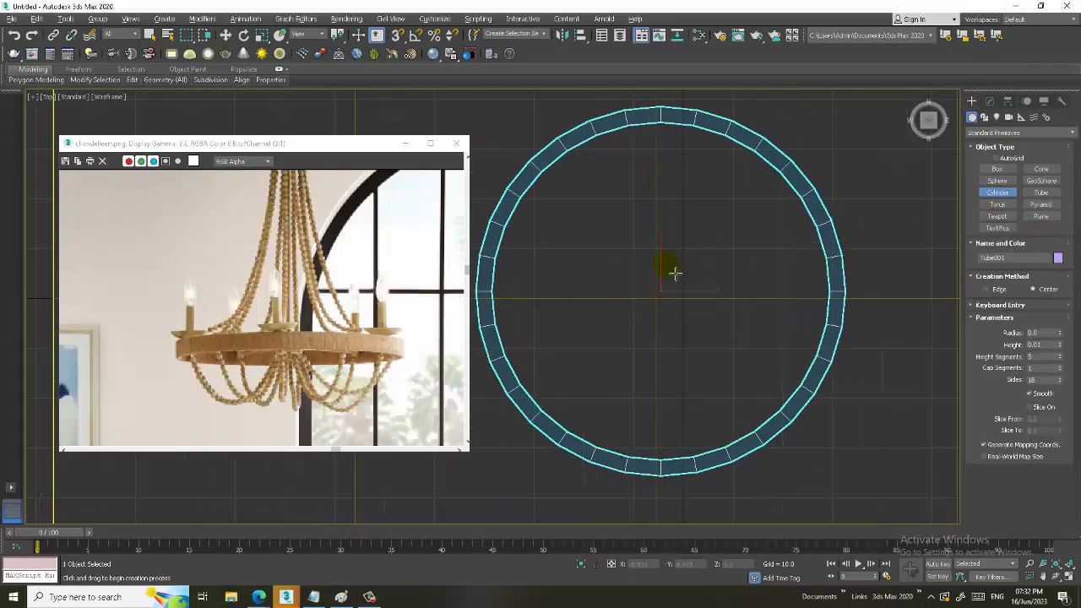
left_click_drag(670, 299, 682, 309)
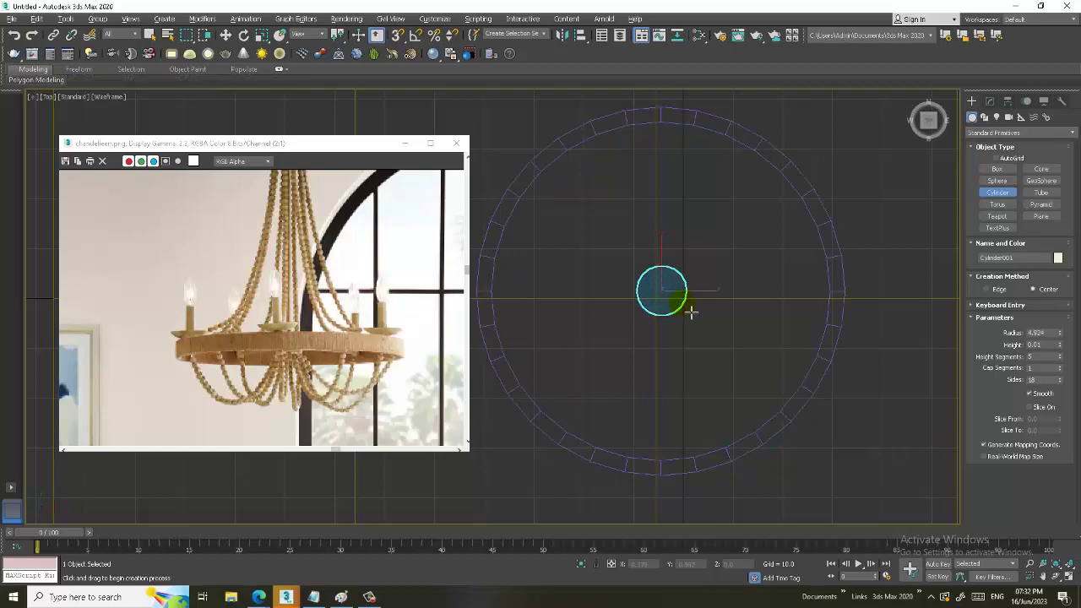
right_click(796, 410)
key("alt+w")
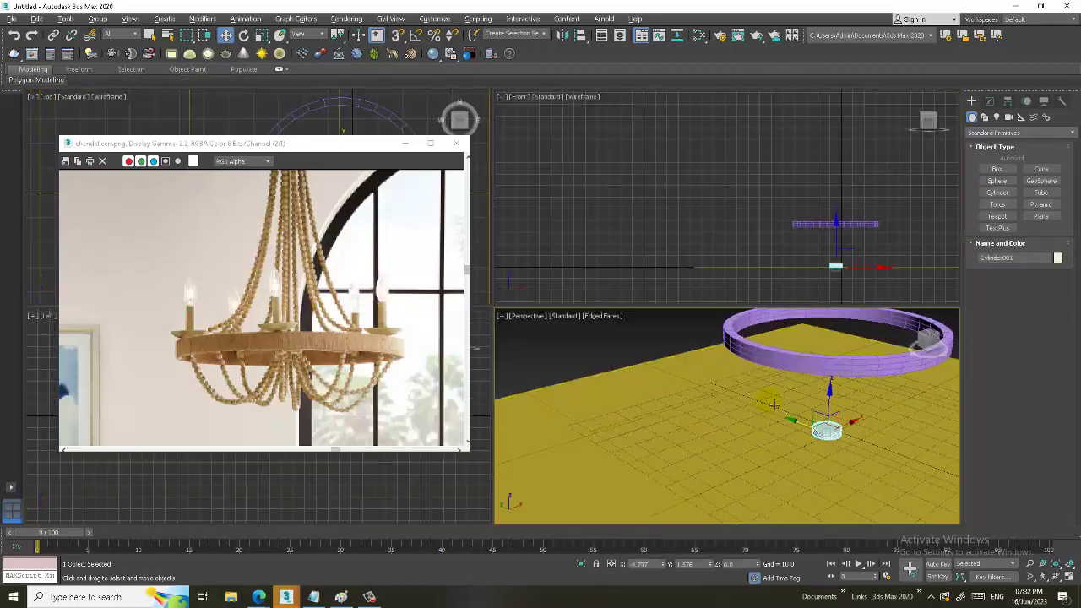
key("alt+w")
left_click_drag(719, 361, 710, 130)
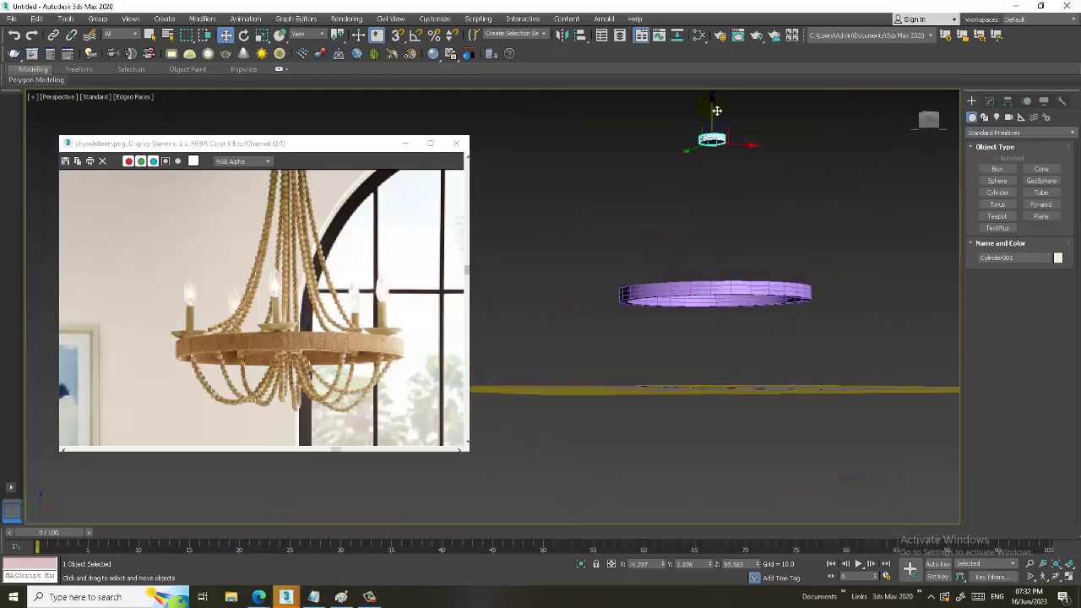
middle_click_drag(717, 219, 743, 200, "alt")
middle_click_drag(333, 285, 325, 363)
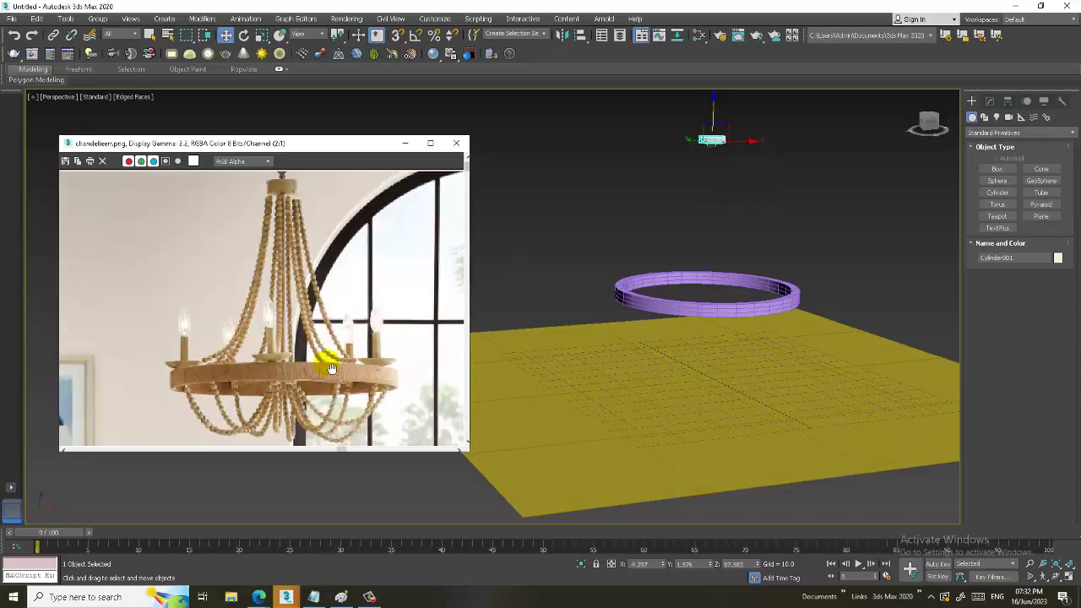
mouse_move(774, 235)
middle_mouse_down("alt")
mouse_move(731, 234)
mouse_move(726, 212)
mouse_move(743, 212)
middle_mouse_up("alt")
scroll(753, 222, "up", 2)
Increase the small cylinder's height to about 3.4 in the Modify panel.
left_click(1008, 102)
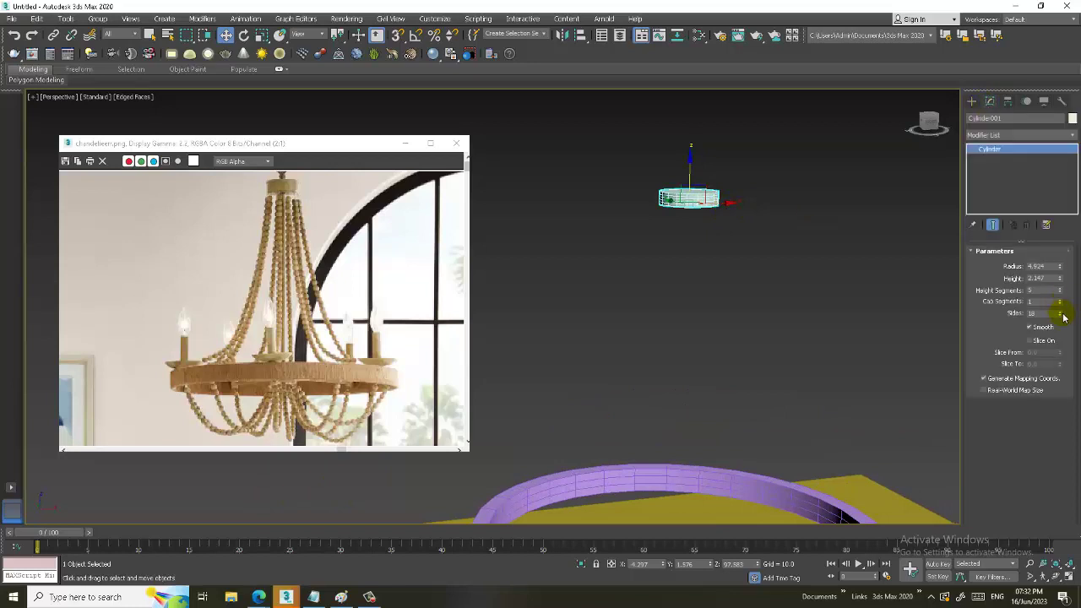
left_click_drag(1061, 281, 1064, 249)
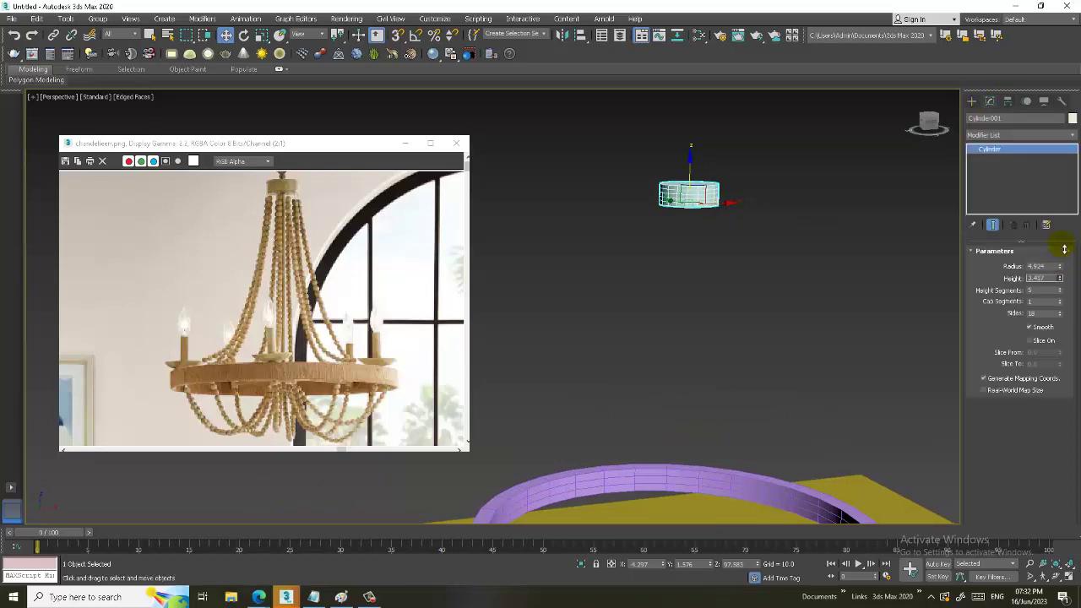
scroll(700, 234, "up", 2)
scroll(709, 237, "up", 3)
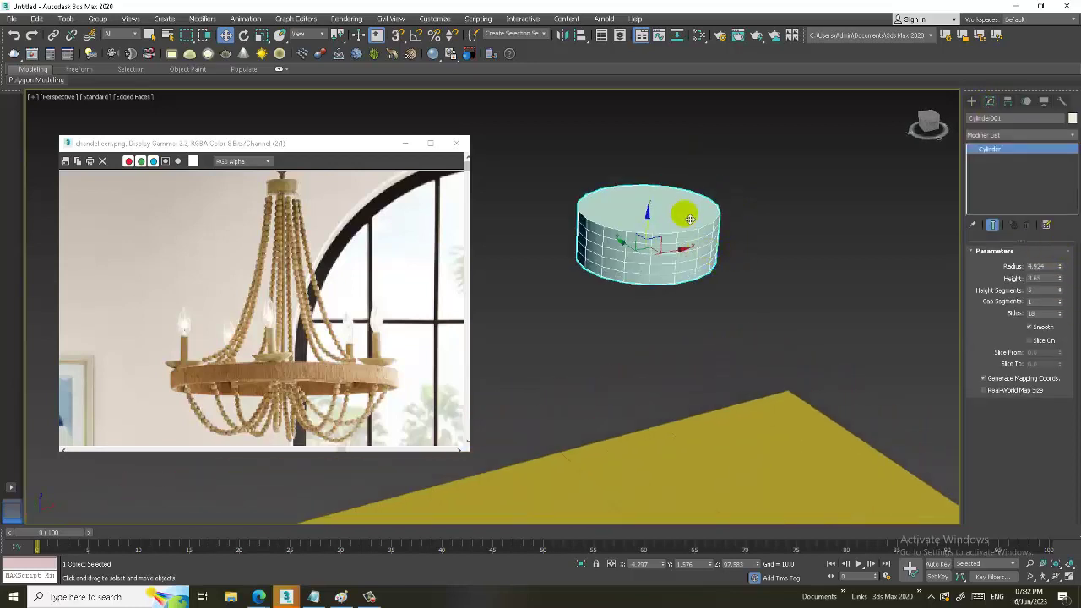
right_click(680, 208)
Convert the cylinder to Editable Poly and inset its top face by 3.898.
left_click(844, 328)
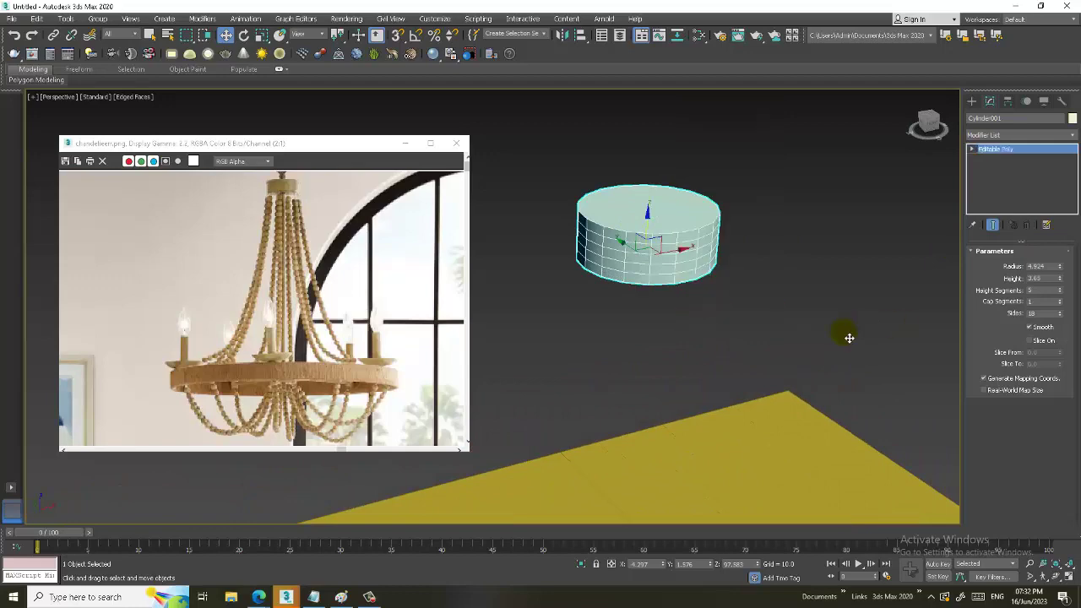
key("4")
left_click(648, 203)
middle_click_drag(667, 236, 688, 253, "alt")
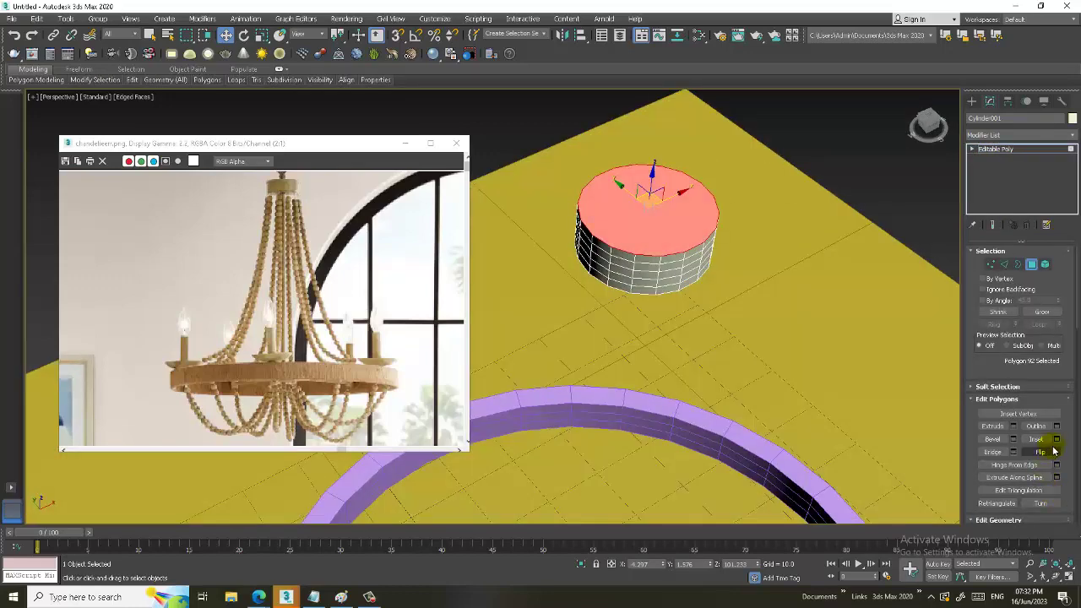
key("shift+i")
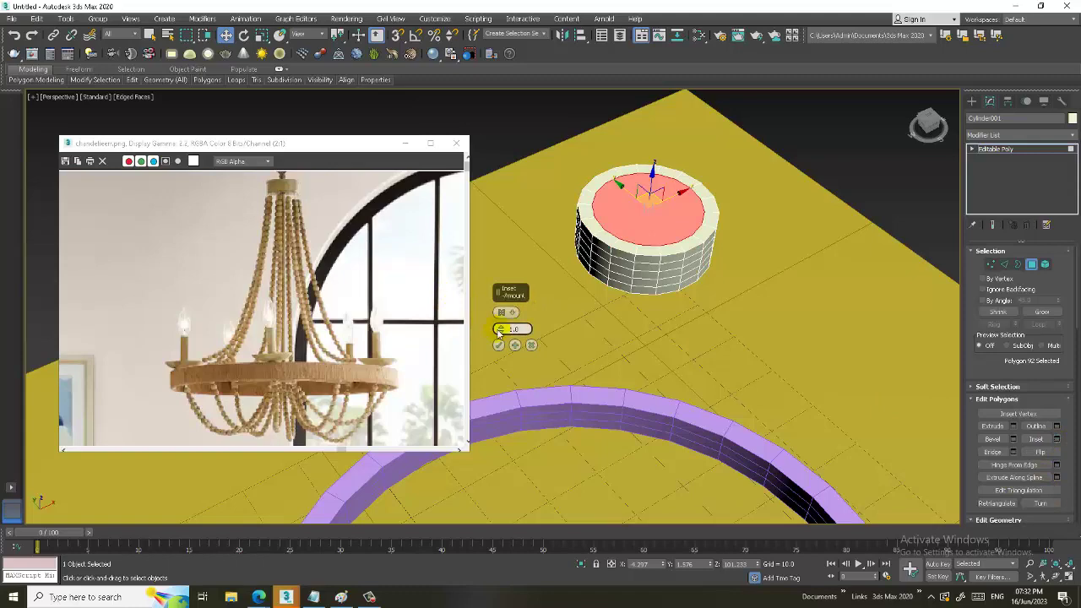
left_click_drag(499, 331, 499, 323)
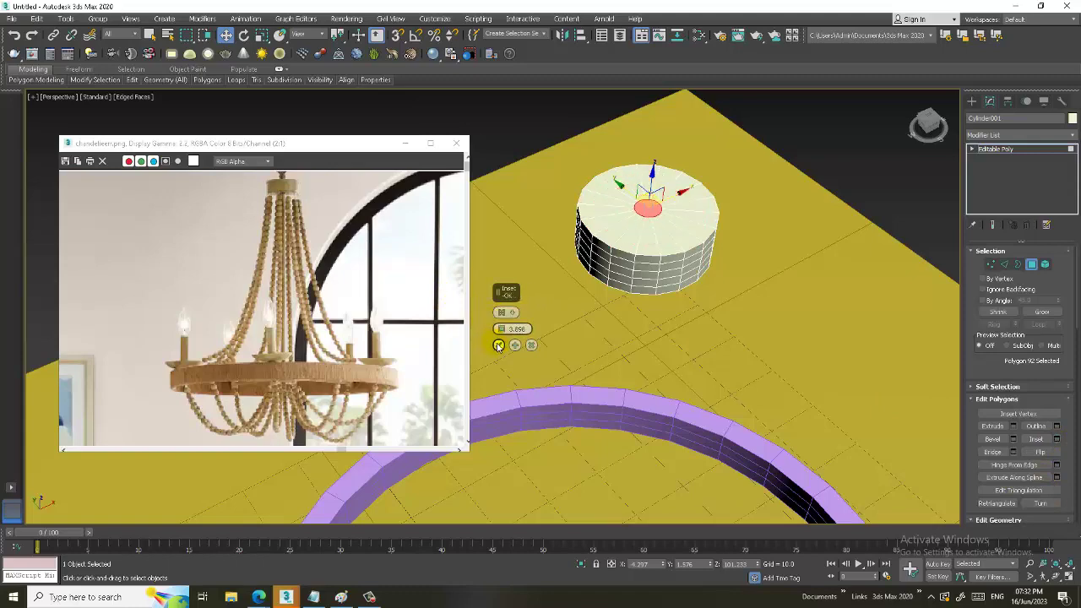
left_click(498, 346)
Exit Polygon mode and raise the cylinder higher in the Front view.
middle_click_drag(849, 383, 741, 307)
scroll(741, 307, "down", 5)
key("alt+w")
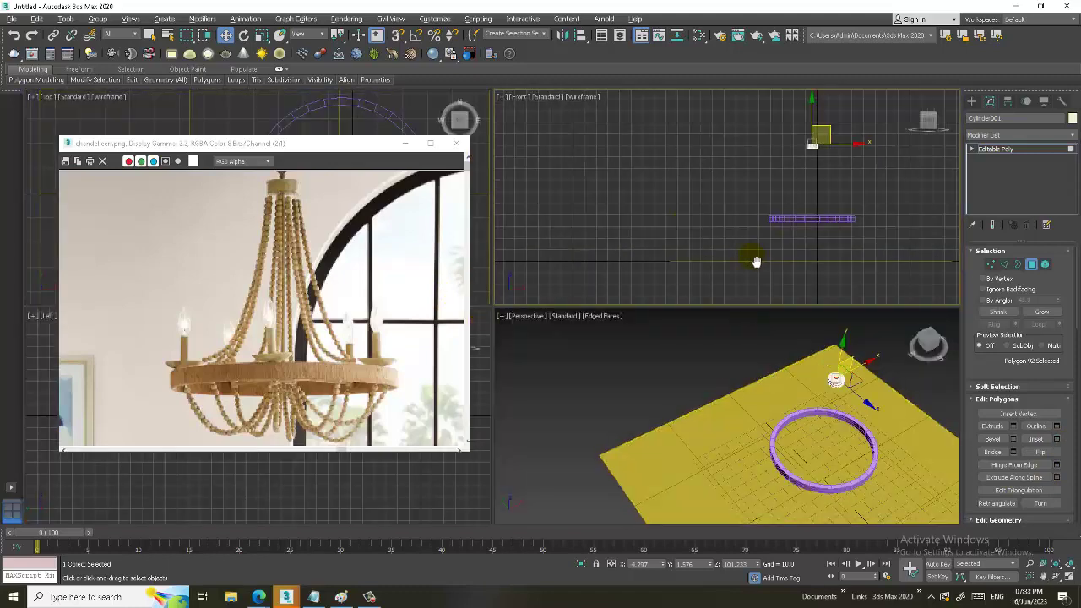
middle_click_drag(755, 262, 753, 262)
left_click(1036, 150)
key("alt+w")
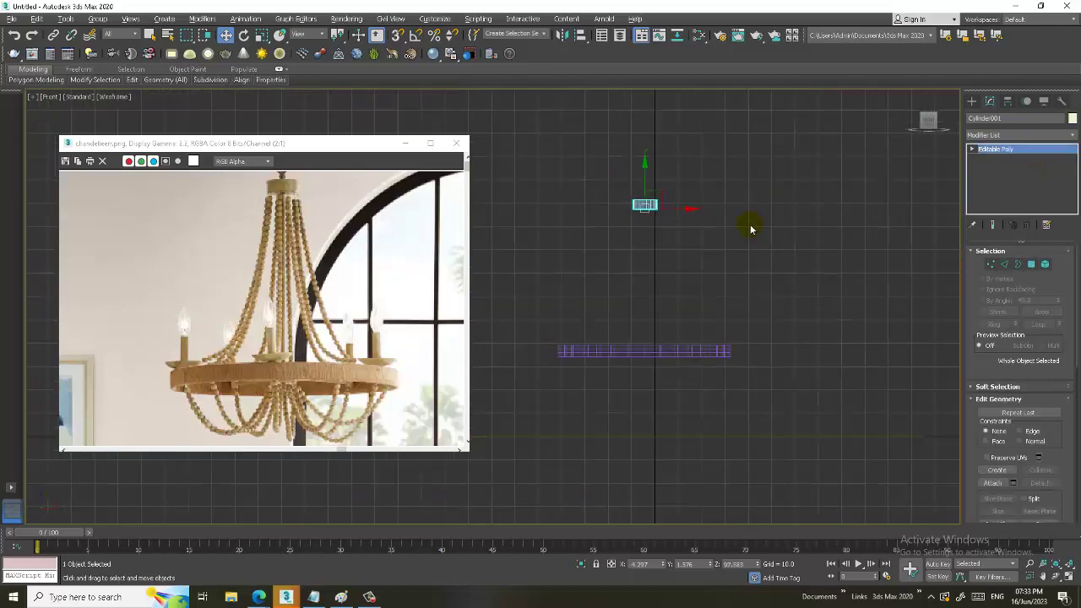
middle_click_drag(663, 221, 709, 222)
left_click_drag(692, 177, 699, 160)
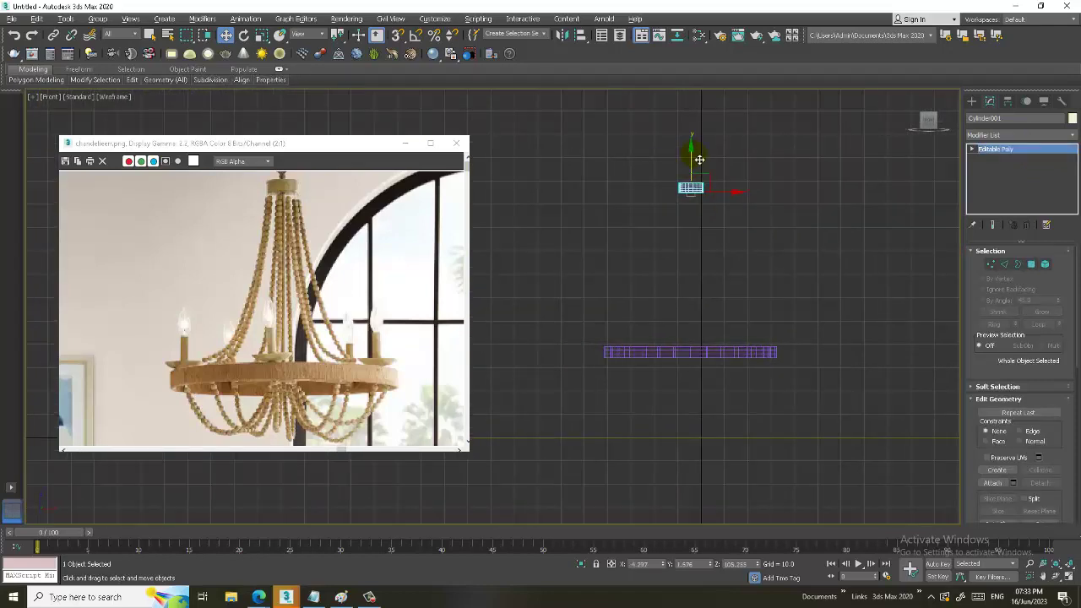
Draw a curved Line spline from the top cylinder toward the ring, redoing the first attempt.
left_click(971, 100)
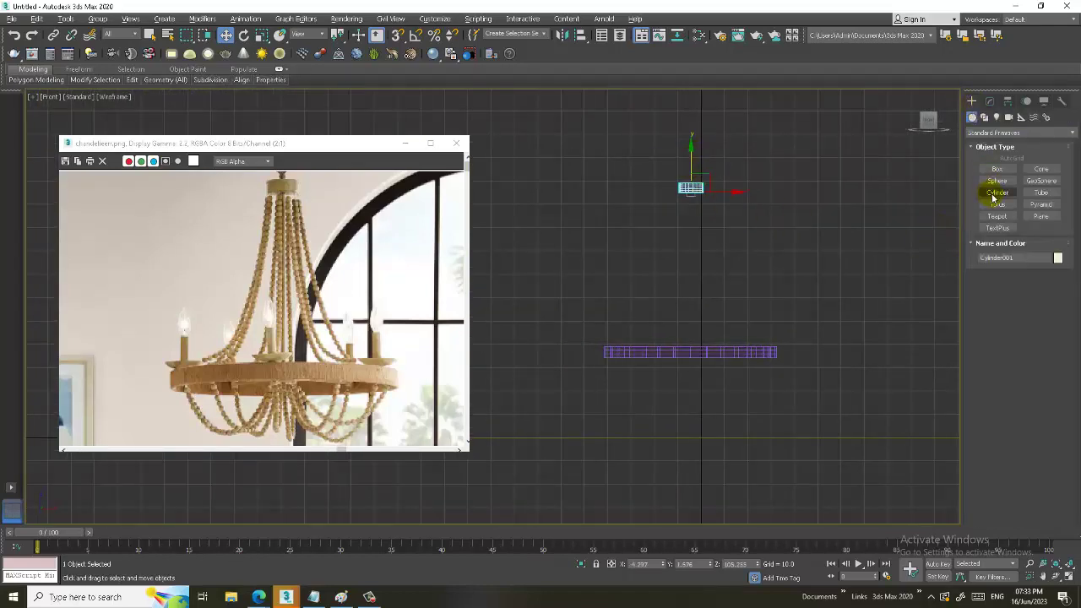
left_click(983, 116)
left_click(997, 181)
scroll(697, 210, "up", 3)
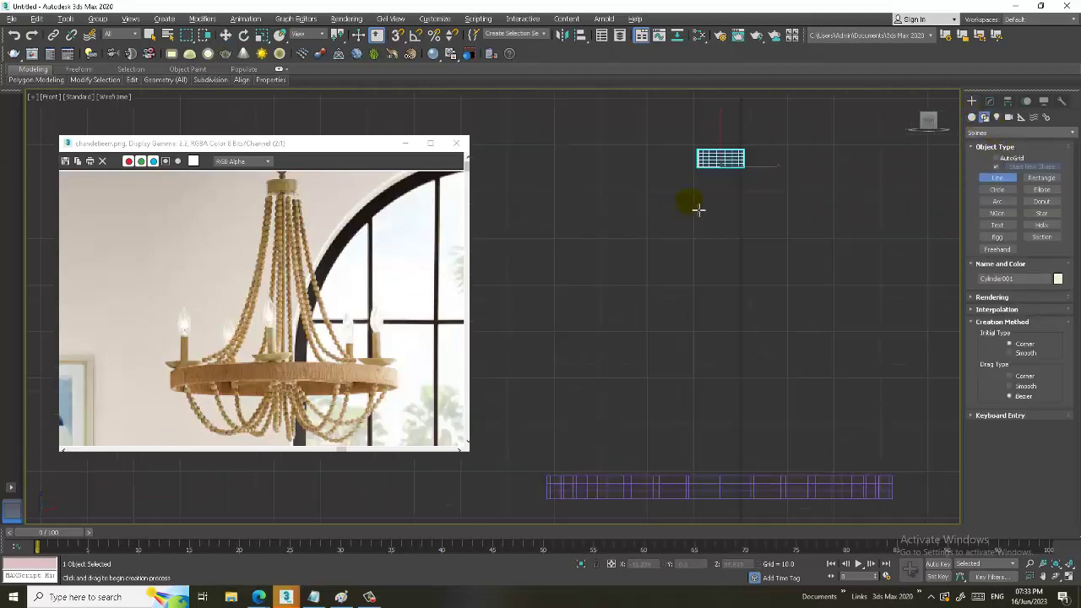
mouse_move(725, 151)
left_mouse_down()
mouse_move(657, 401)
mouse_move(588, 464)
left_mouse_up()
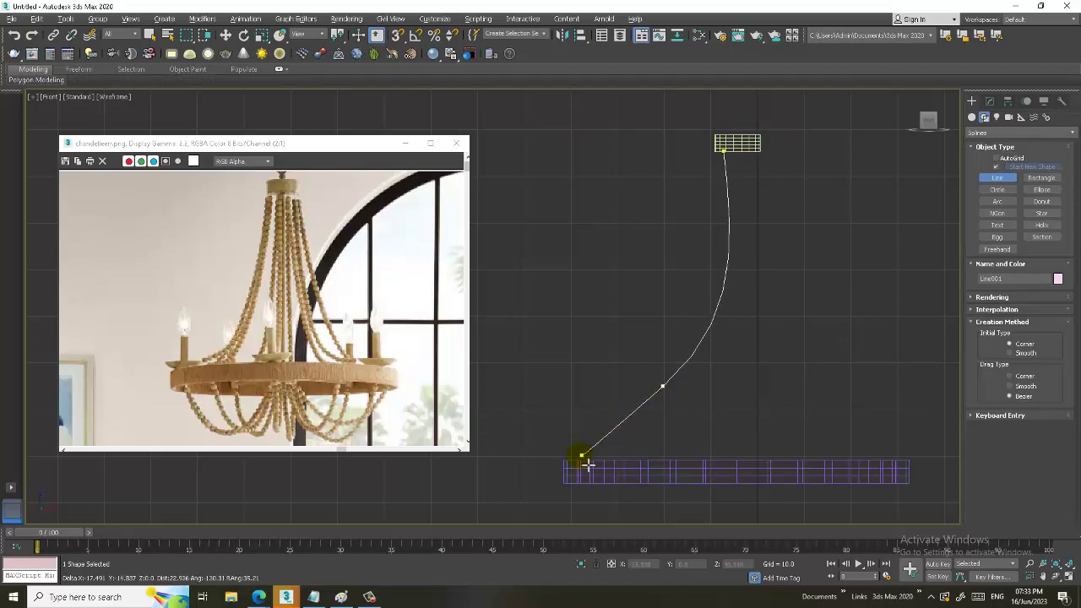
right_click(581, 466)
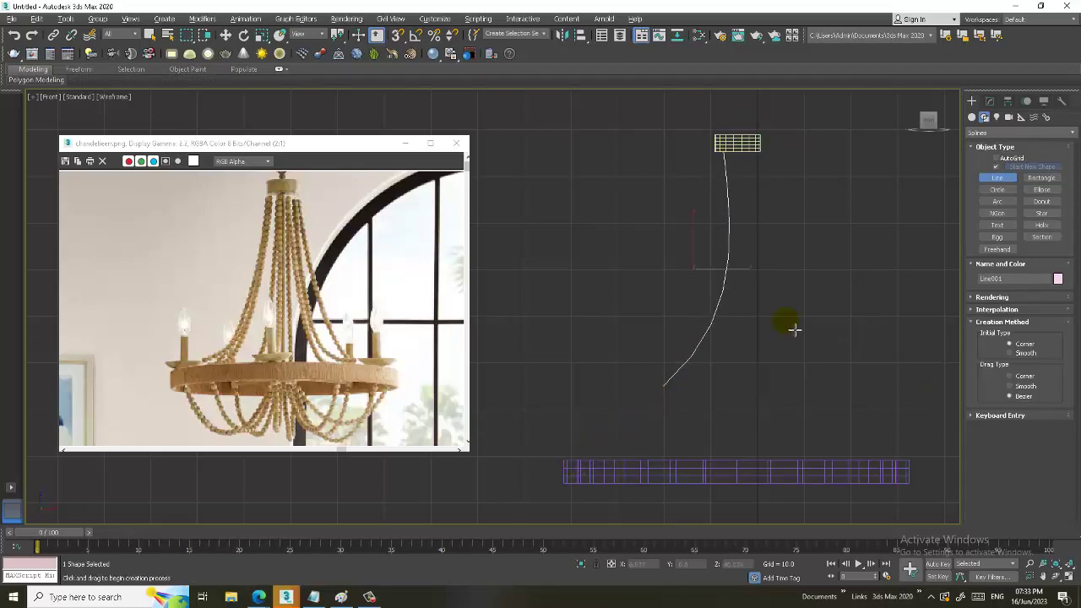
key("ctrl+z")
left_click(718, 149)
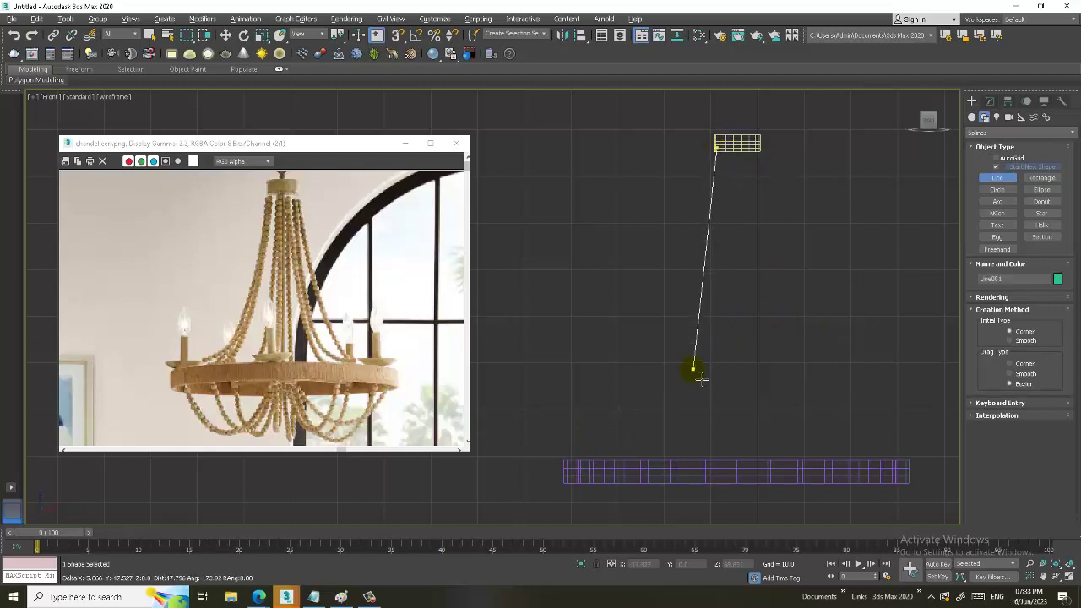
mouse_move(703, 400)
left_mouse_down()
mouse_move(703, 426)
mouse_move(661, 436)
left_mouse_up()
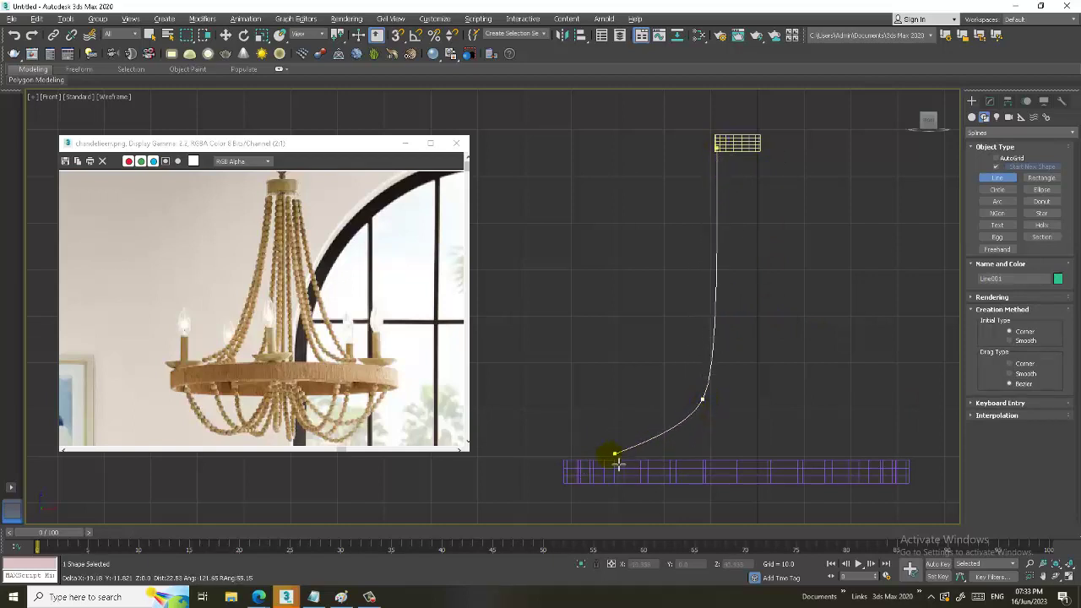
Finish the line at the ring and move its middle Bezier vertex up-left.
right_click(692, 442)
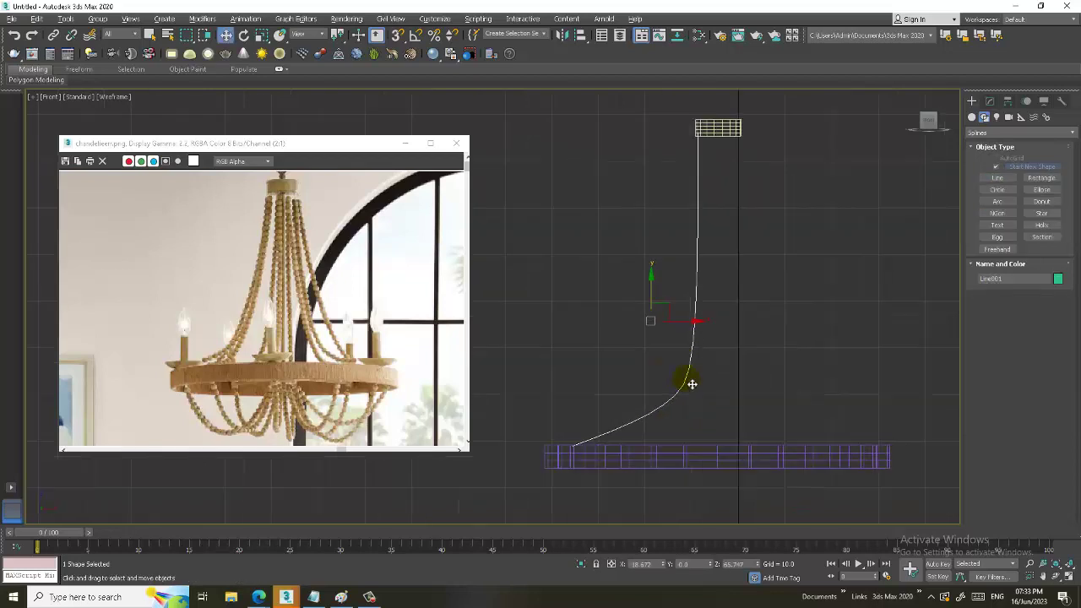
scroll(688, 381, "up", 3)
left_click(682, 382)
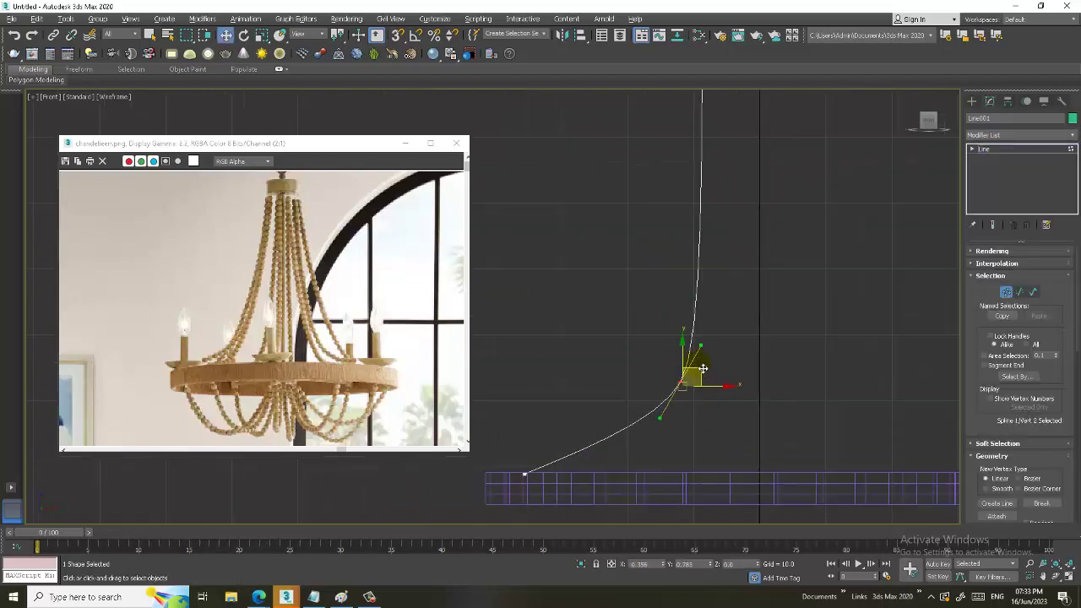
mouse_move(704, 371)
left_mouse_down()
mouse_move(686, 349)
mouse_move(696, 327)
left_mouse_up()
key("alt+w")
key("alt+w")
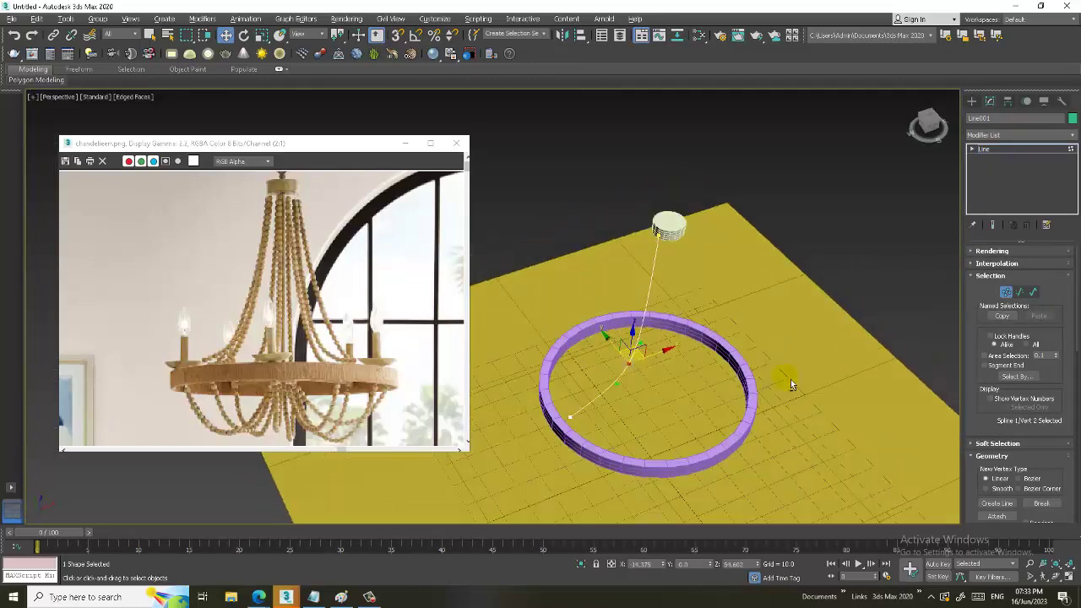
mouse_move(790, 379)
middle_mouse_down("alt")
mouse_move(748, 354)
mouse_move(714, 312)
mouse_move(570, 436)
mouse_move(583, 396)
mouse_move(692, 282)
mouse_move(654, 266)
mouse_move(664, 339)
middle_mouse_up("alt")
scroll(688, 338, "up", 3)
scroll(753, 405, "up", 3)
scroll(753, 405, "up", 1)
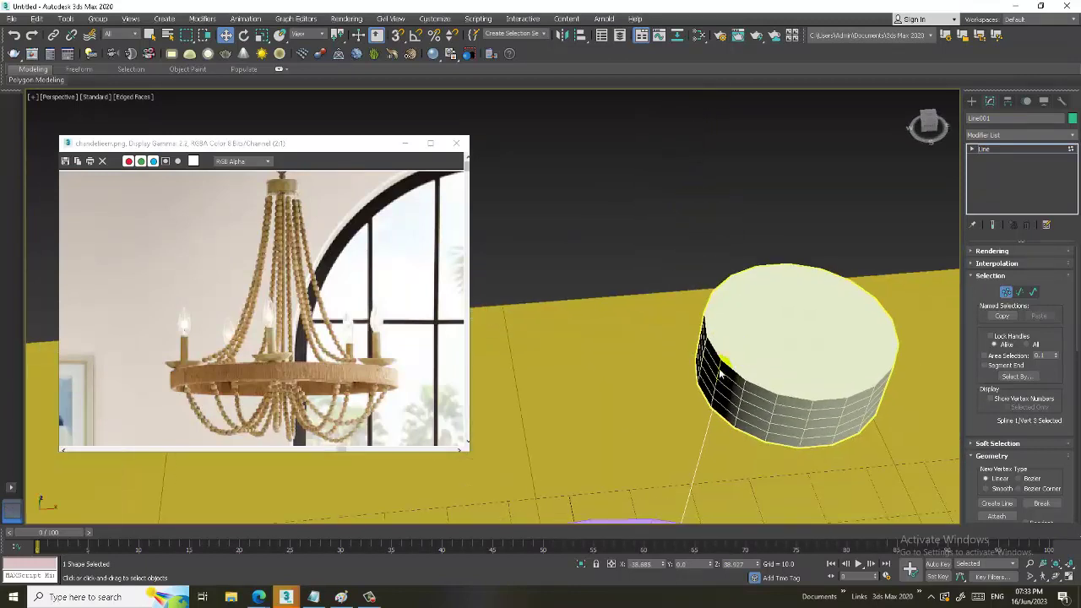
mouse_move(752, 406)
middle_mouse_down("alt")
mouse_move(708, 373)
mouse_move(715, 268)
mouse_move(706, 338)
middle_mouse_up("alt")
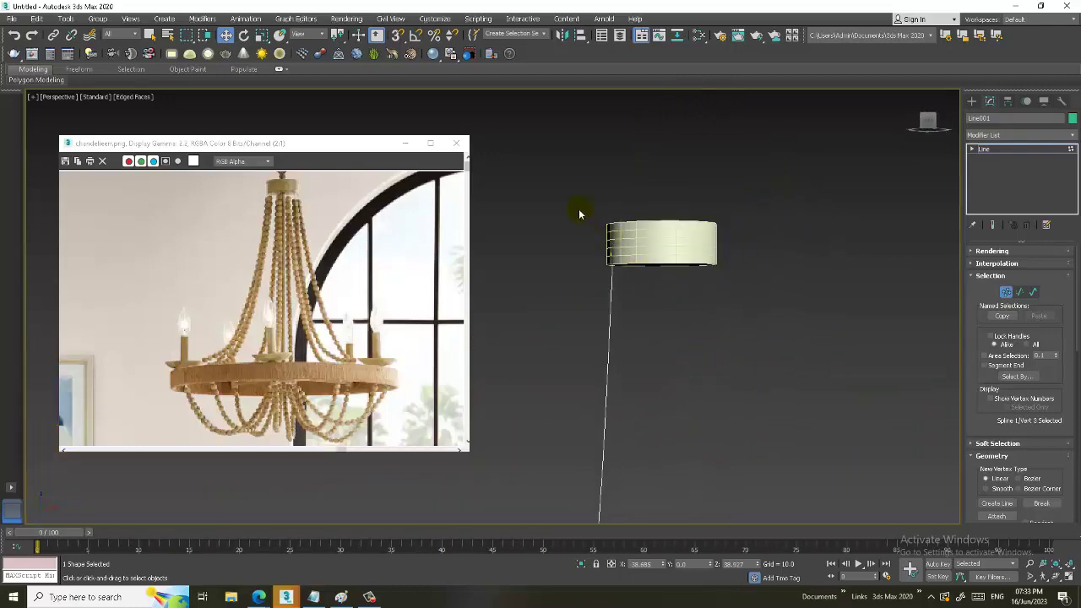
mouse_move(630, 249)
middle_mouse_down("alt")
mouse_move(659, 330)
mouse_move(626, 253)
mouse_move(749, 270)
middle_mouse_up("alt")
scroll(704, 268, "down", 3)
scroll(716, 275, "down", 2)
In the Top view, move the whole Line001 along Y to the hub centre.
left_click(1038, 153)
middle_click_drag(675, 338, 675, 304, "alt")
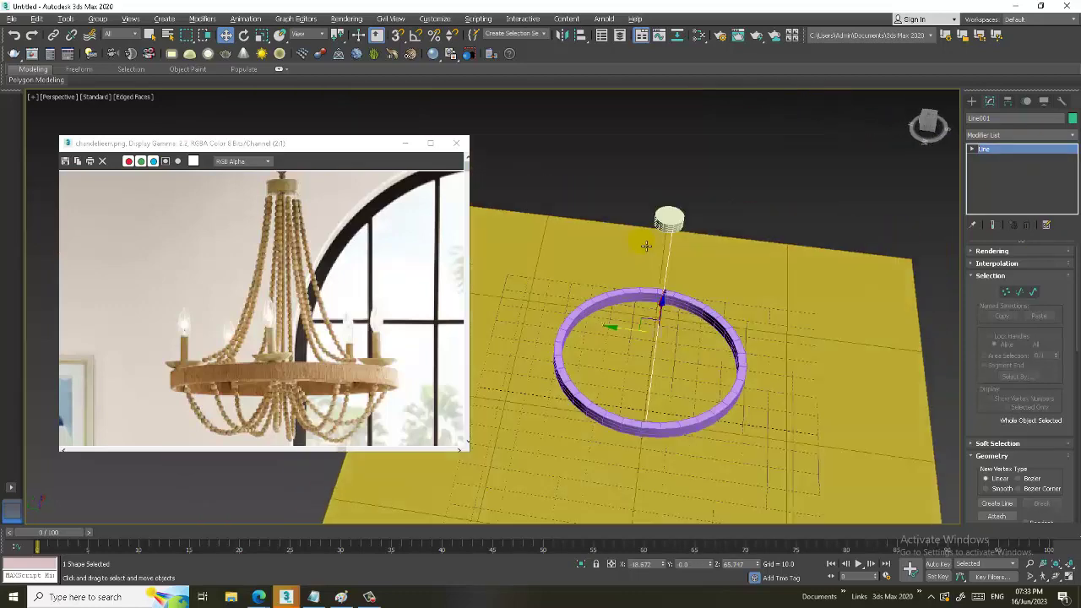
key("alt+w")
middle_click(381, 115)
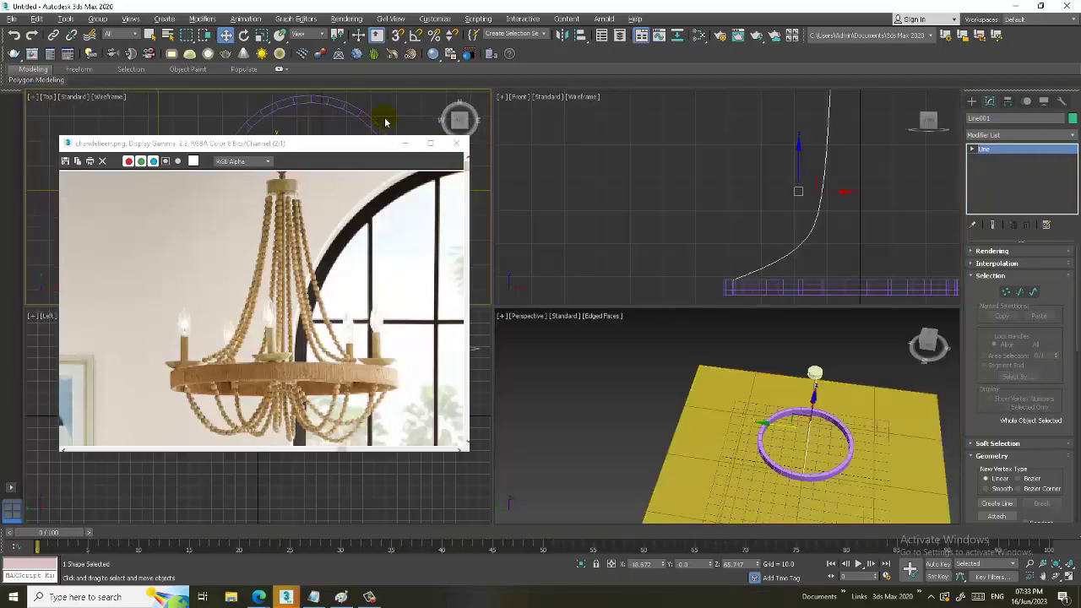
key("alt+w")
mouse_move(585, 255)
middle_mouse_down()
mouse_move(644, 231)
mouse_move(736, 286)
middle_mouse_up()
scroll(736, 288, "down", 2)
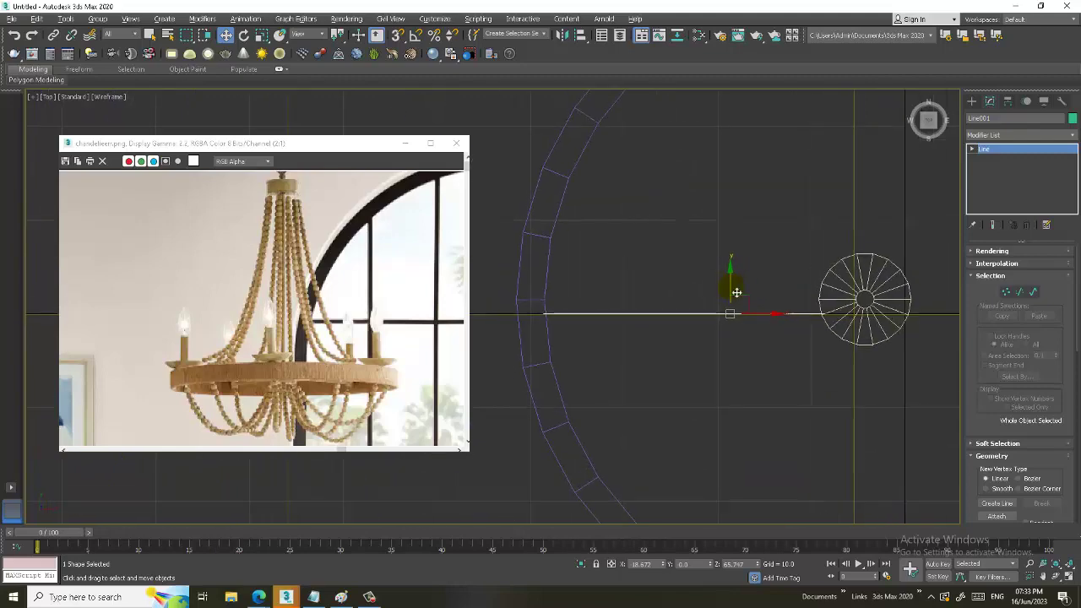
left_click_drag(732, 289, 735, 272)
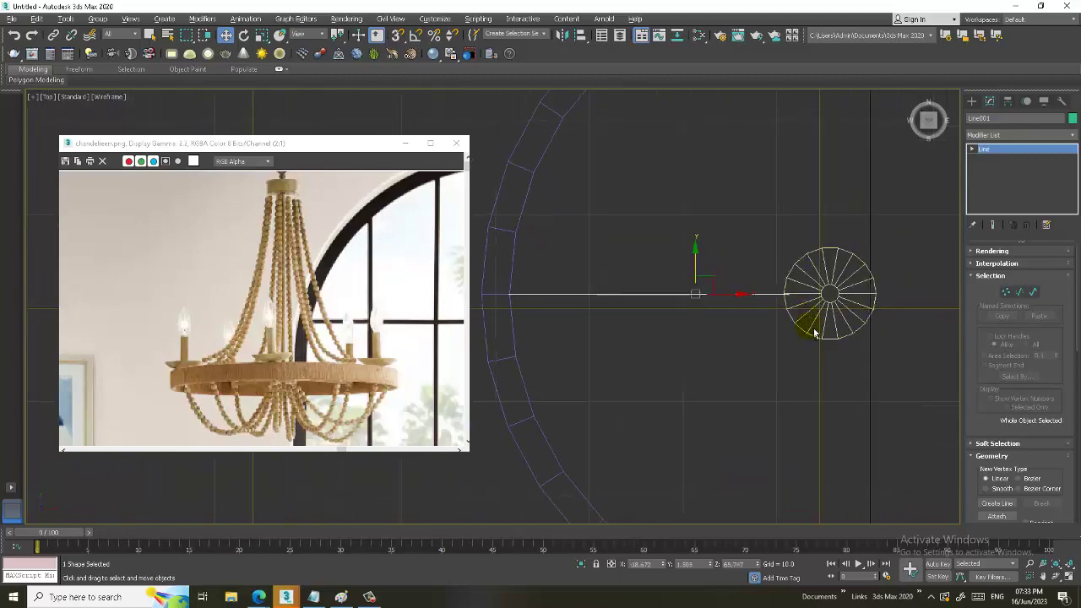
key("alt+w")
key("alt+w")
middle_click_drag(605, 279, 812, 276, "alt")
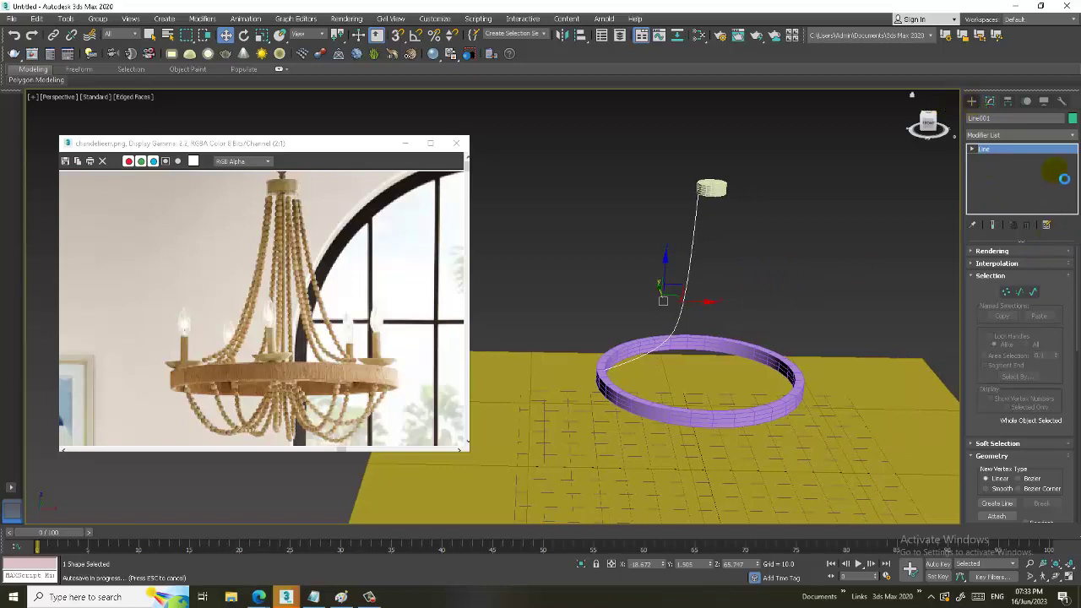
Create a sphere beside the hanging line.
left_click(971, 100)
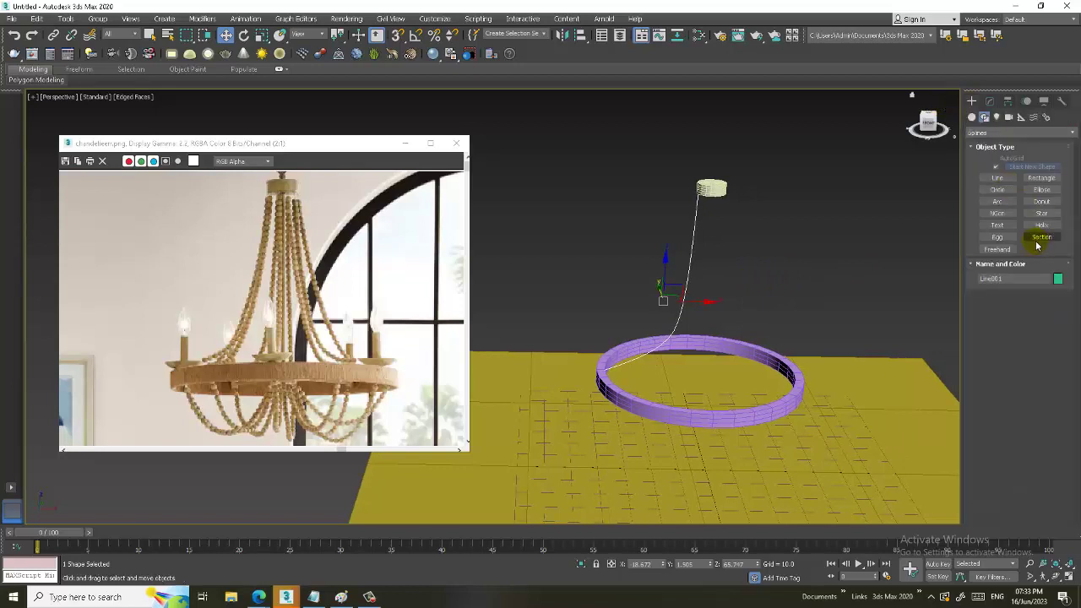
left_click(971, 116)
left_click(997, 180)
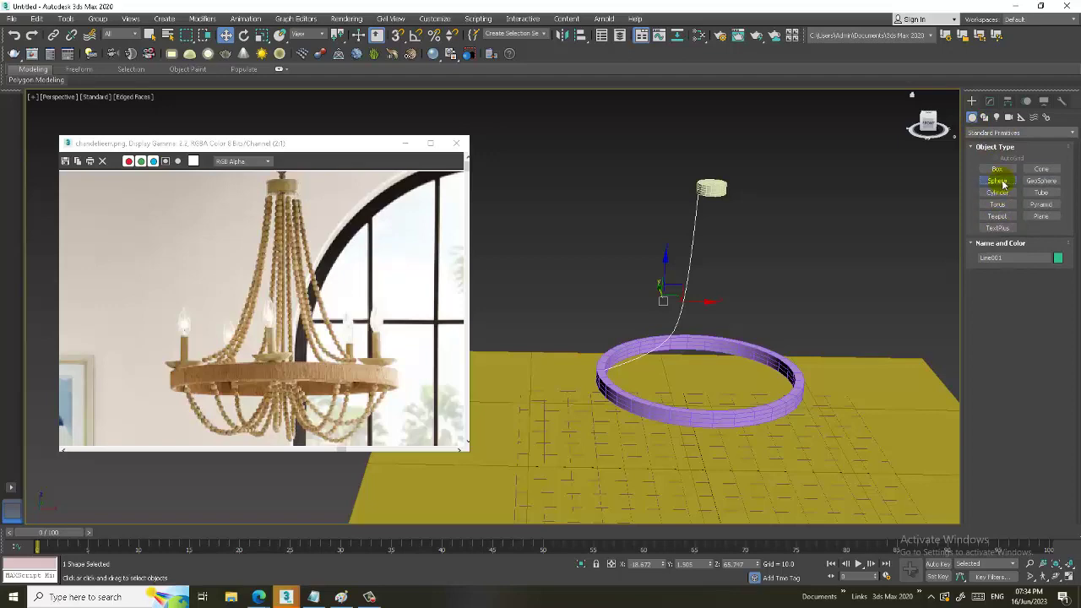
mouse_move(760, 325)
middle_mouse_down("alt")
mouse_move(793, 329)
mouse_move(756, 304)
middle_mouse_up("alt")
mouse_move(771, 412)
left_mouse_down()
mouse_move(784, 419)
mouse_move(792, 235)
left_mouse_up()
right_click(808, 419)
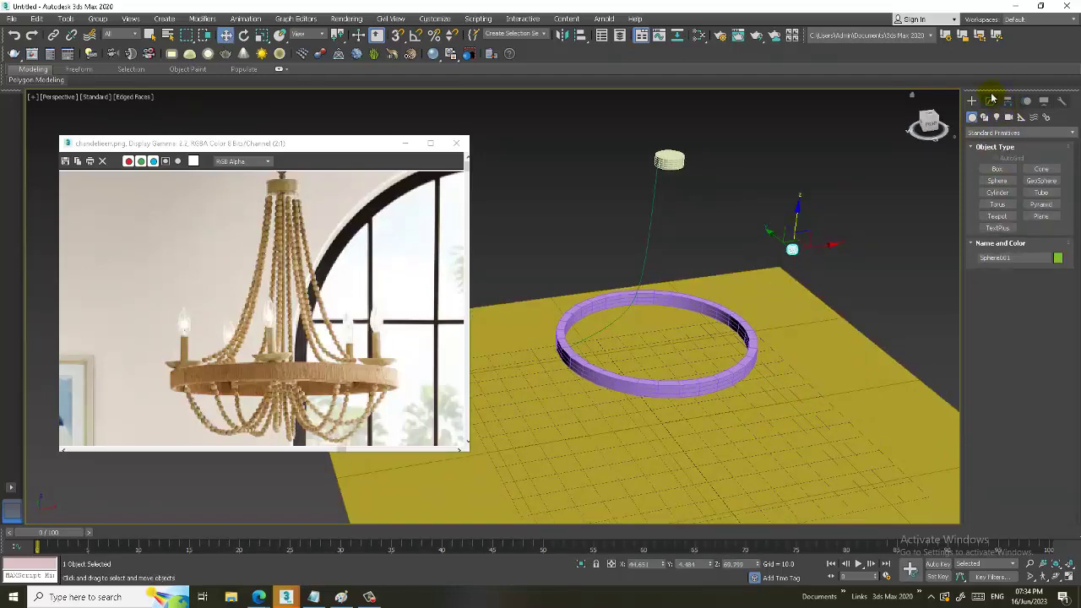
Uniformly scale the sphere down to about 35% for a bead size.
left_click(990, 101)
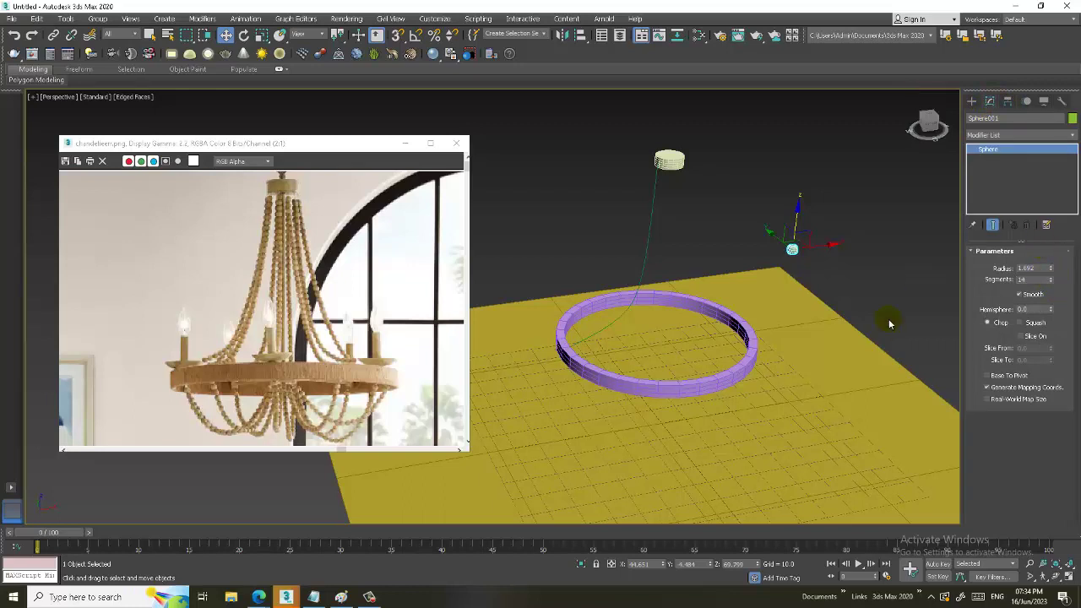
scroll(750, 299, "up", 5)
key("r")
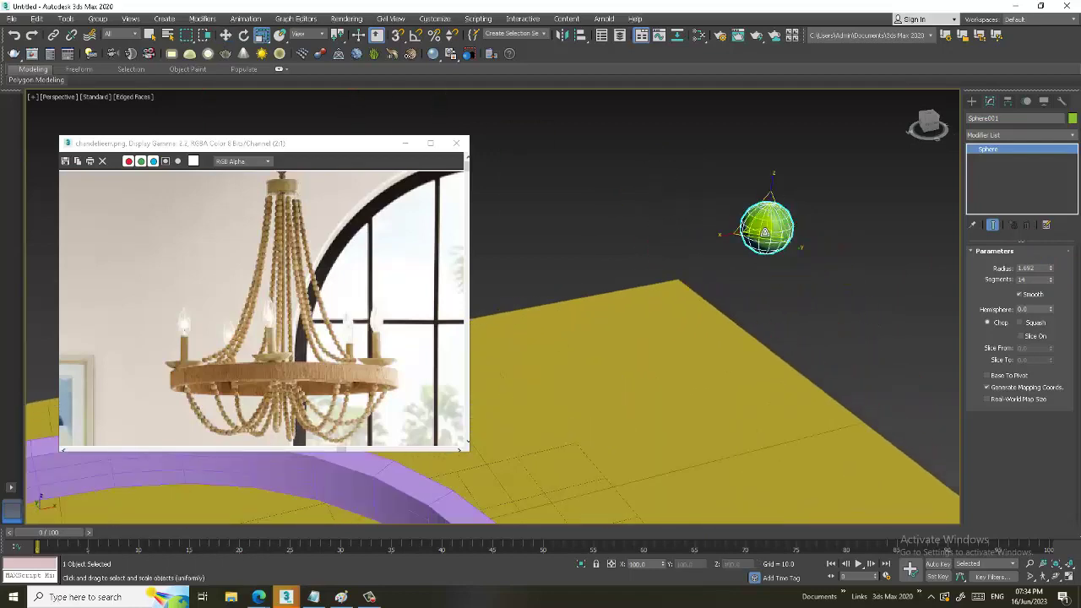
left_click_drag(764, 231, 849, 342)
key("w")
mouse_move(850, 343)
middle_mouse_down("alt")
mouse_move(836, 316)
mouse_move(790, 327)
mouse_move(811, 315)
mouse_move(769, 298)
middle_mouse_up("alt")
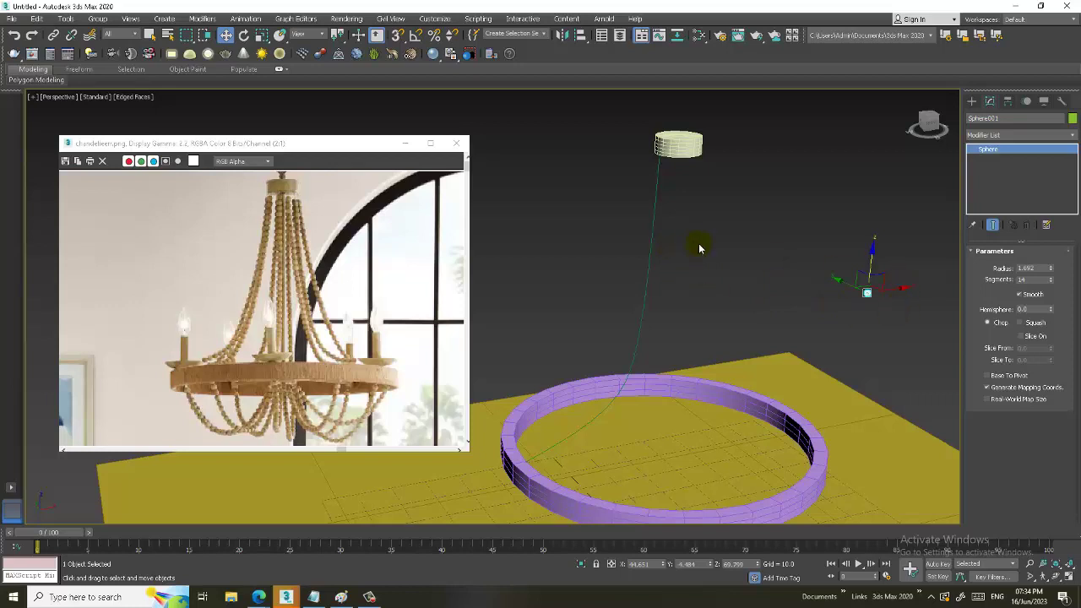
left_click(654, 224)
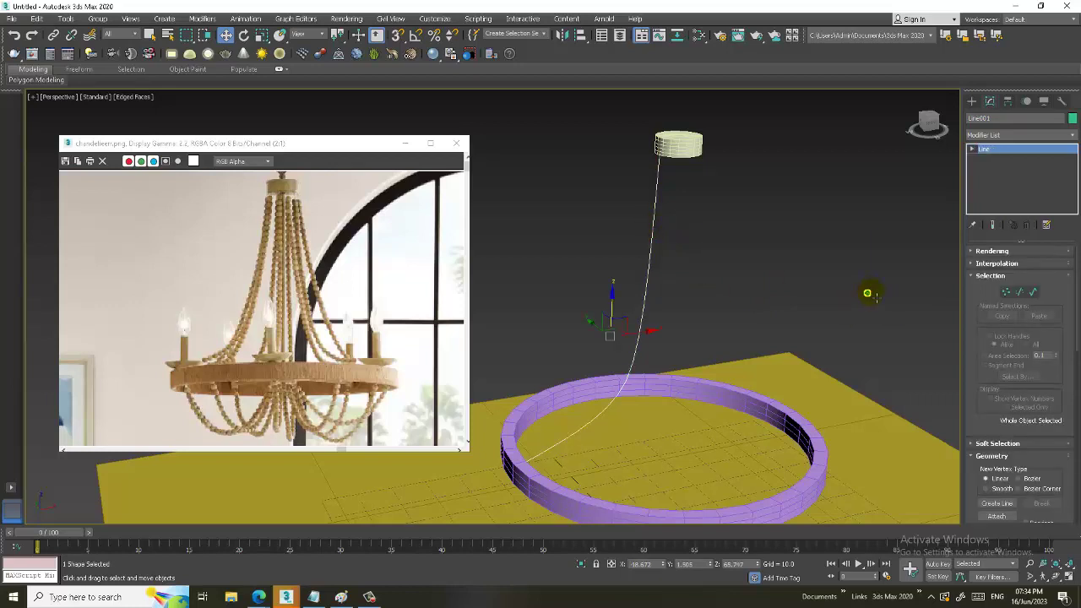
Use the Spacing Tool to place 61 instanced spheres along Line001.
left_click(871, 296)
left_click(655, 234)
left_click(66, 19)
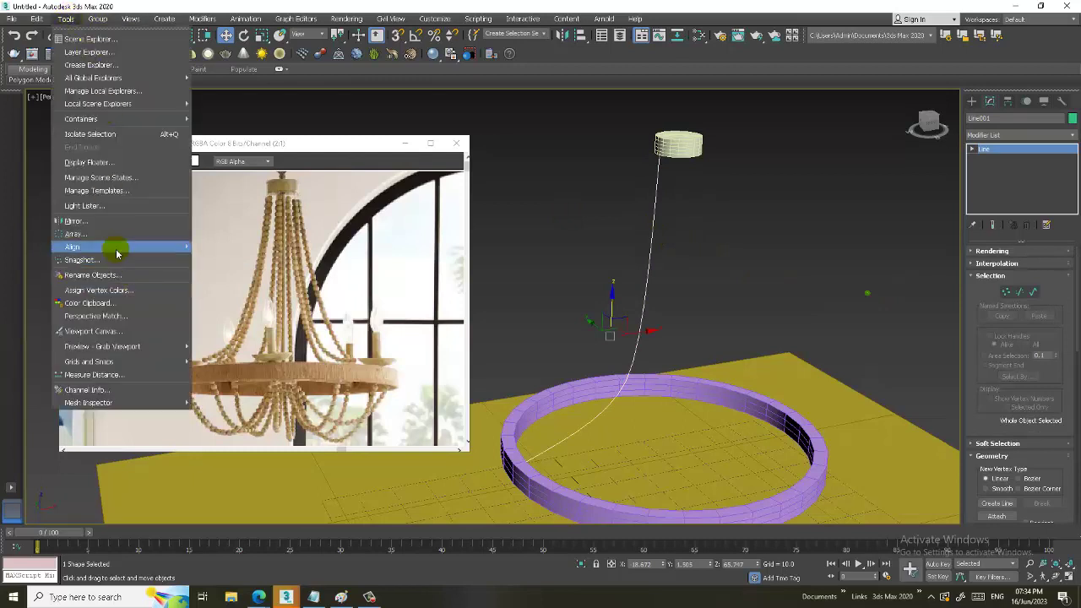
mouse_move(73, 247)
left_click(267, 274)
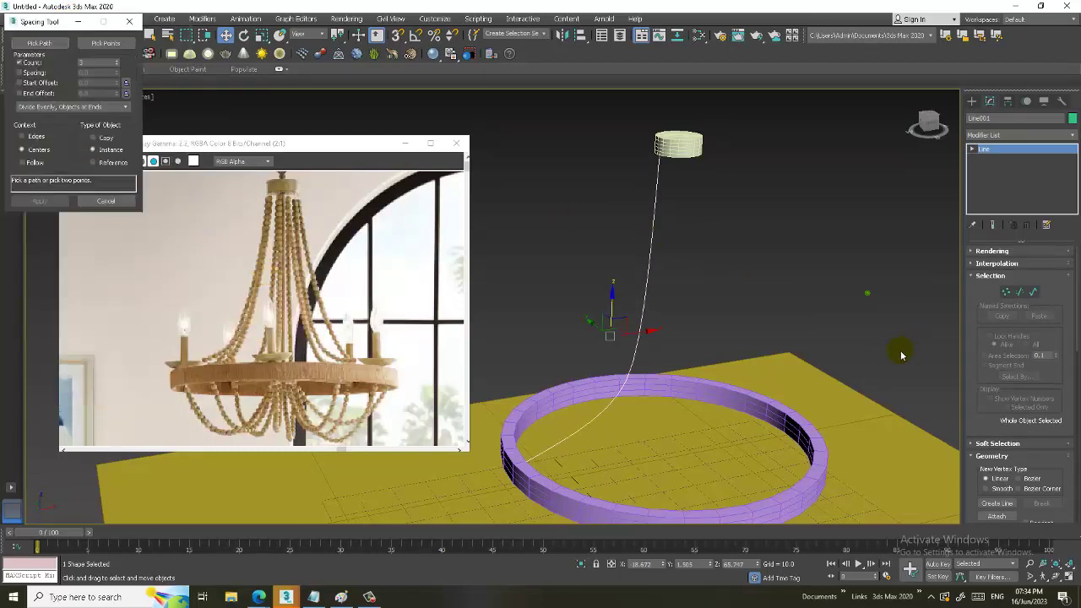
left_click(867, 293)
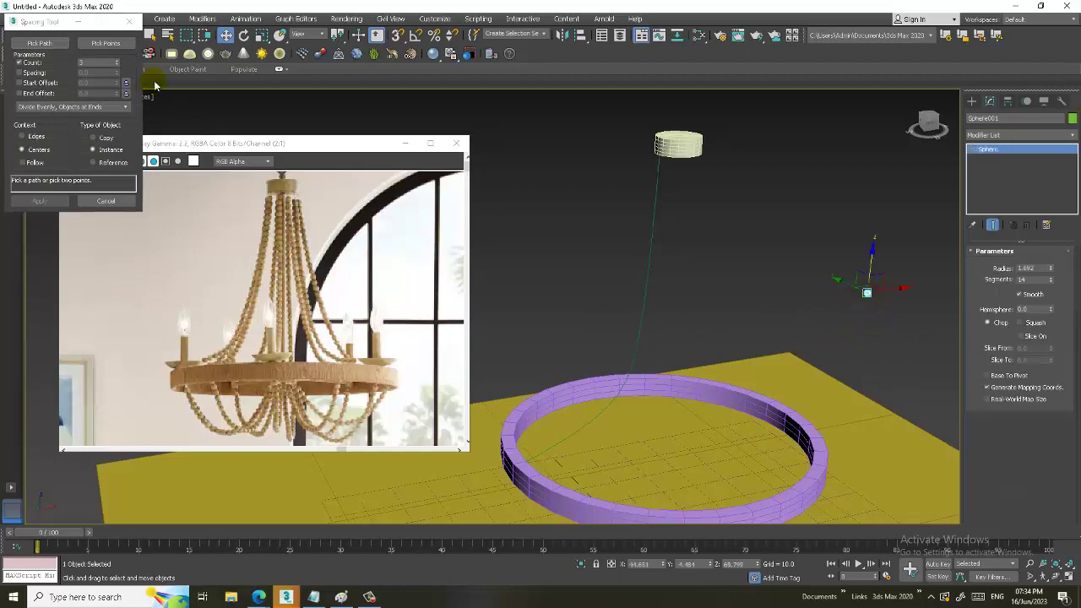
left_click(50, 44)
left_click(639, 296)
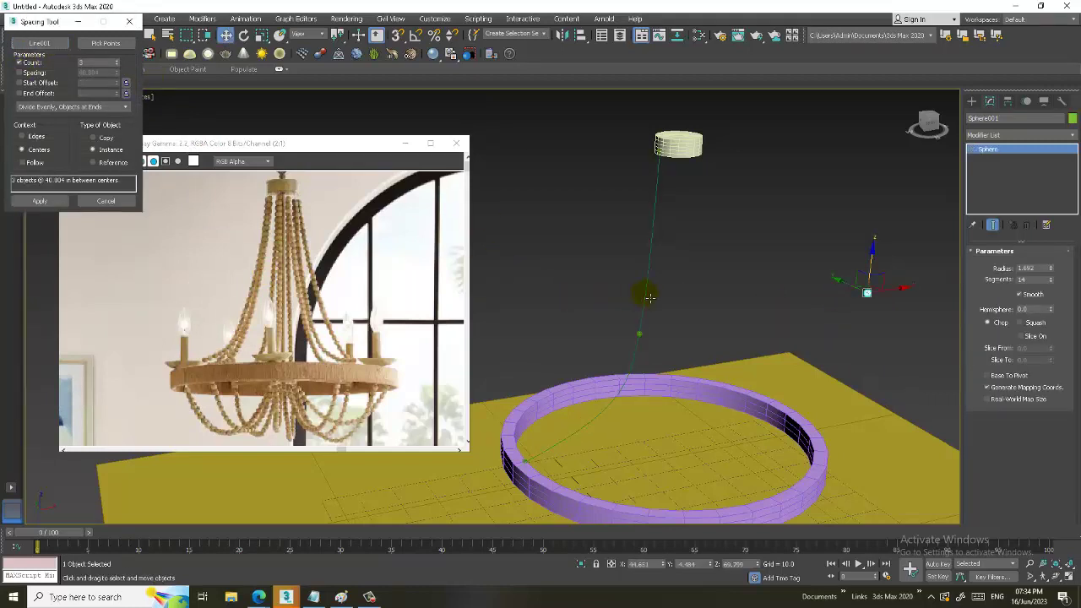
left_click_drag(116, 63, 117, 36)
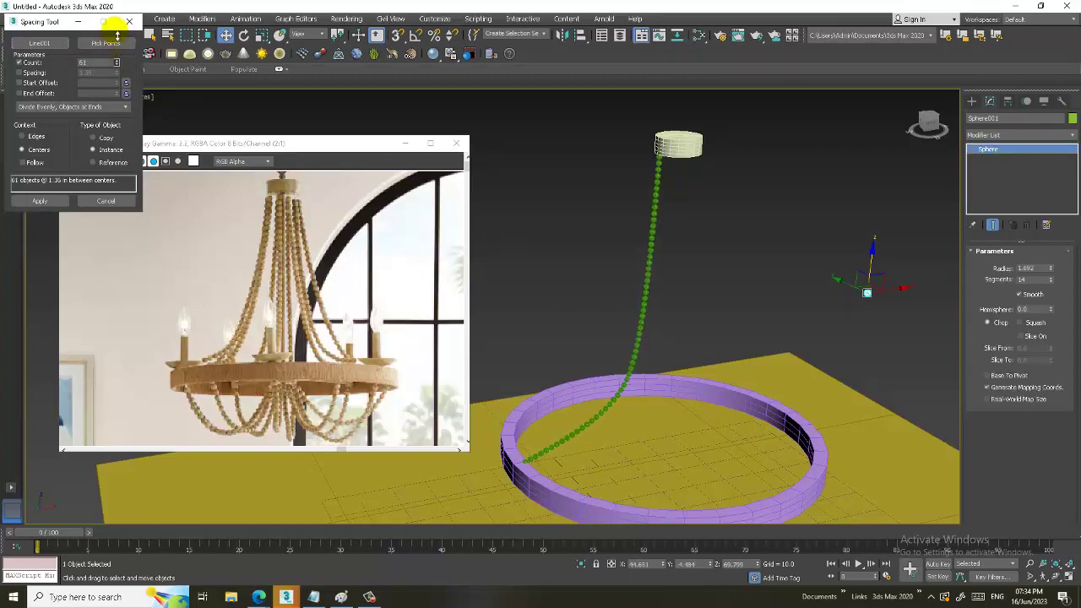
left_click(41, 201)
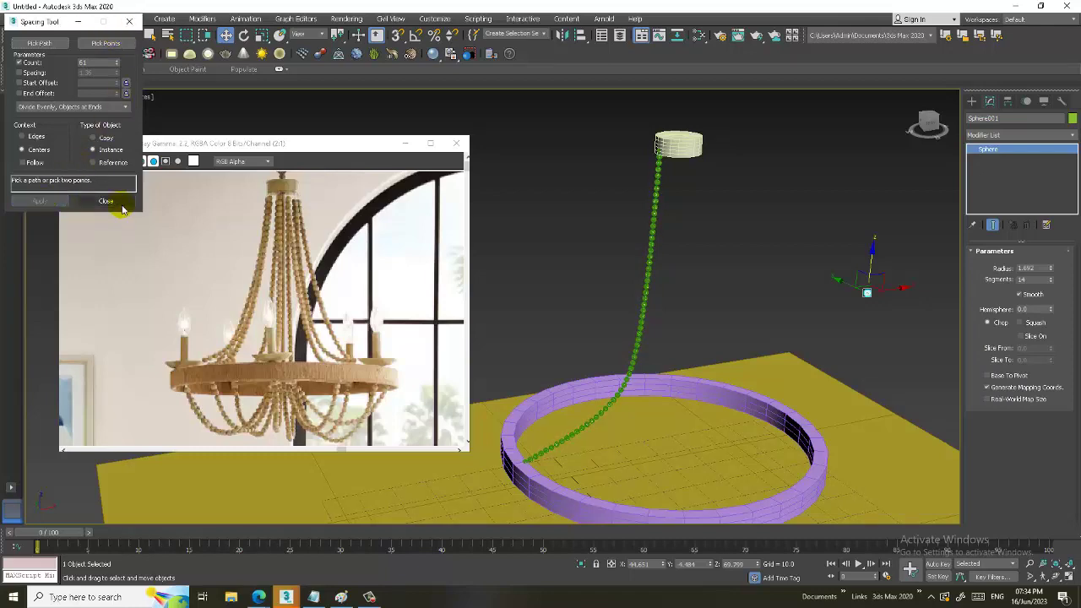
left_click(106, 201)
Rescale the triangular light marker and select the bead chain with nearby objects.
mouse_move(727, 273)
middle_mouse_down("alt")
mouse_move(748, 260)
mouse_move(863, 285)
middle_mouse_up("alt")
scroll(741, 261, "up", 3)
key("r")
left_click_drag(878, 312, 843, 250)
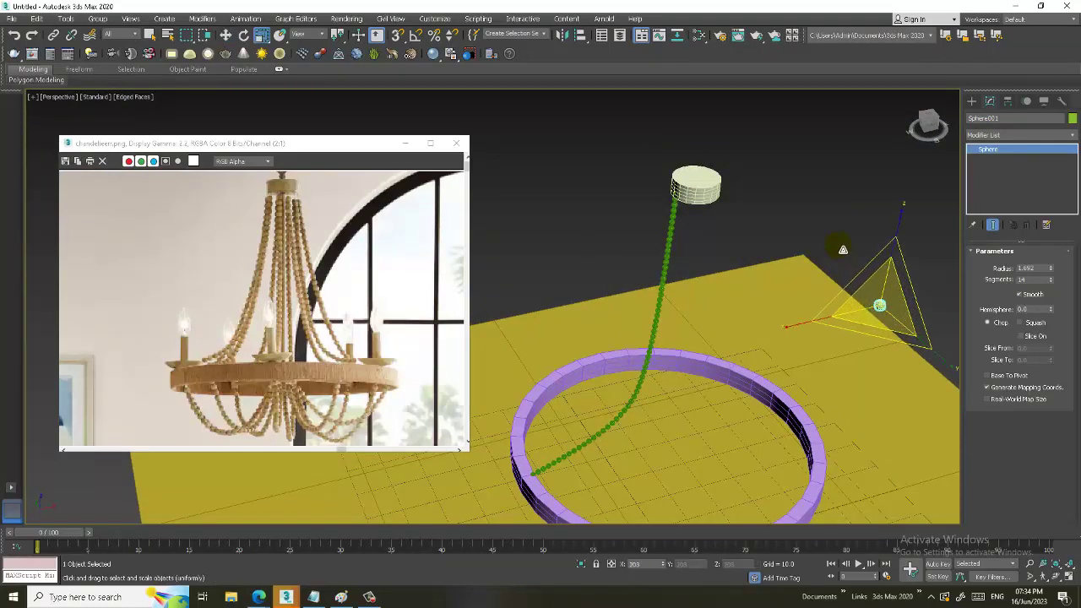
left_click_drag(843, 250, 793, 268)
mouse_move(794, 269)
middle_mouse_down("alt")
mouse_move(781, 262)
mouse_move(779, 280)
middle_mouse_up("alt")
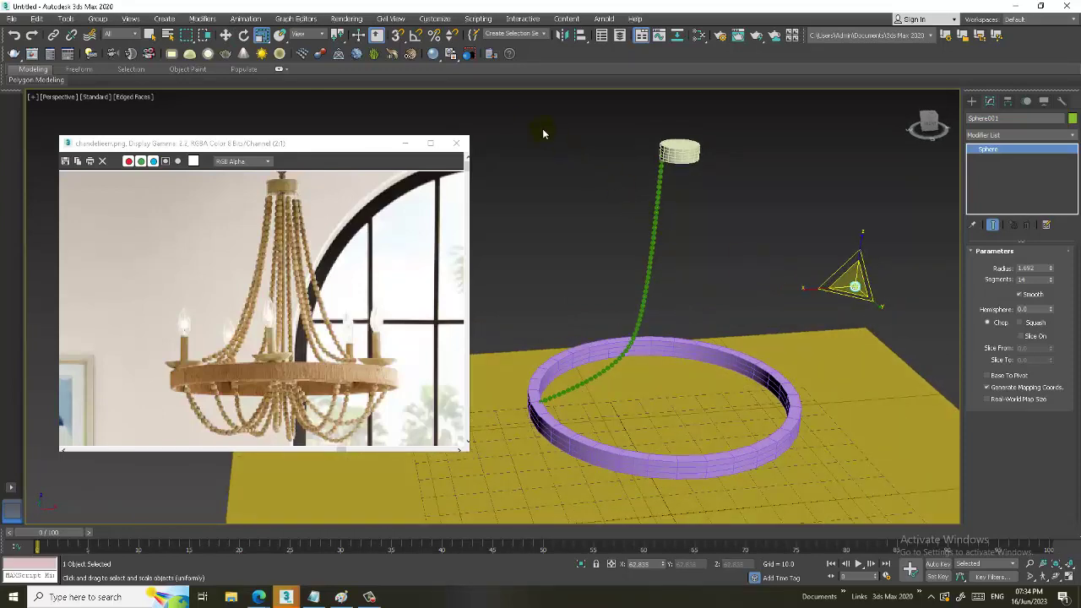
left_click_drag(643, 328, 714, 374)
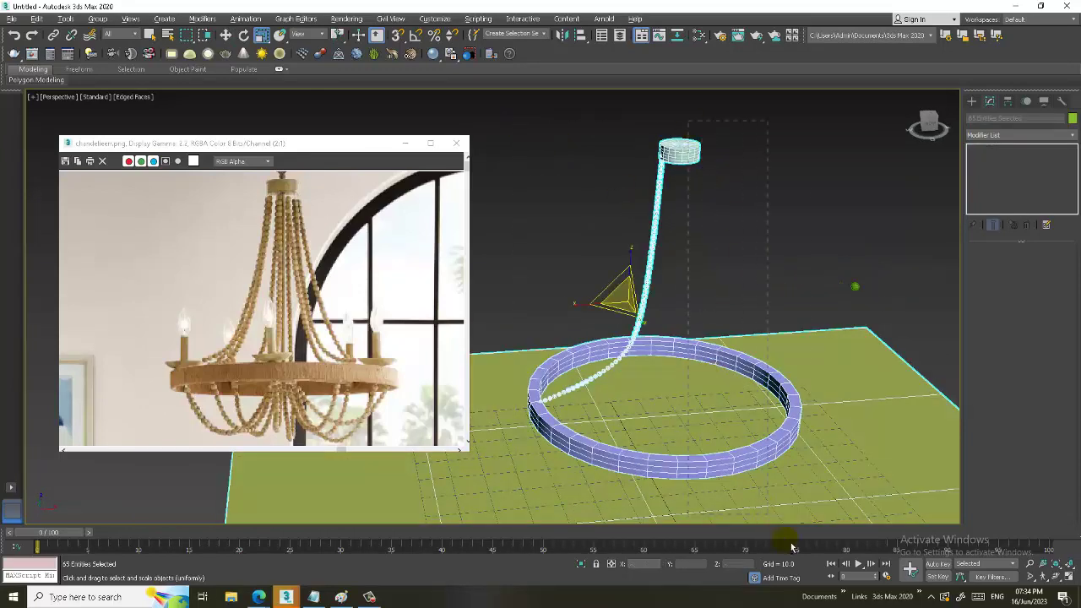
Narrow the selection to the bead strand and group it as Group001 in the Top view.
left_click(806, 517, "alt")
middle_click_drag(749, 314, 718, 301, "alt")
key("w")
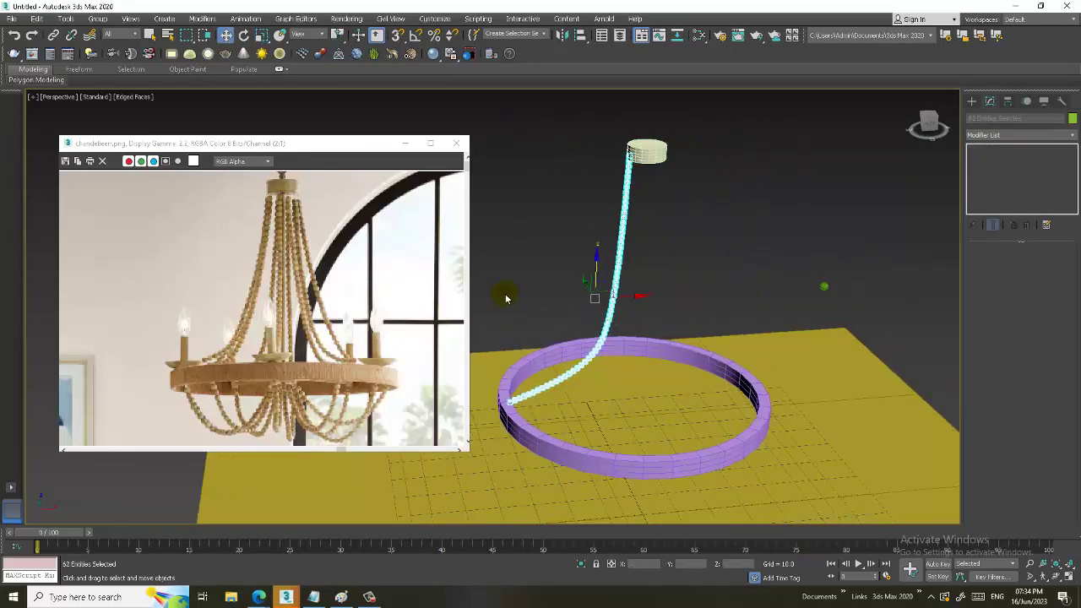
key("alt+w")
right_click(480, 267)
key("alt+w")
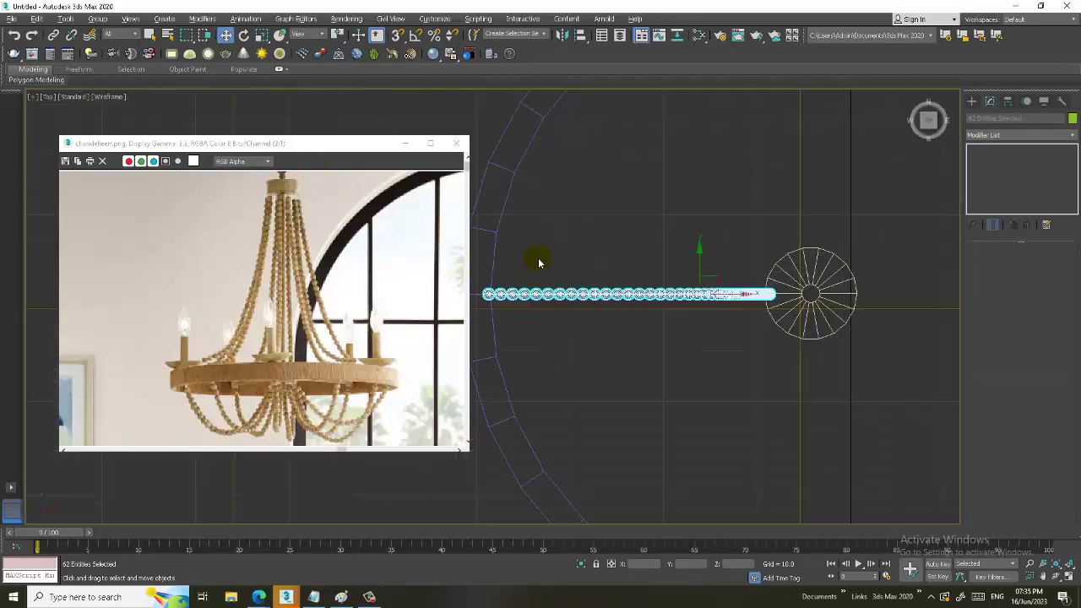
scroll(724, 241, "up", 3)
scroll(716, 272, "up", 2)
scroll(759, 306, "down", 2)
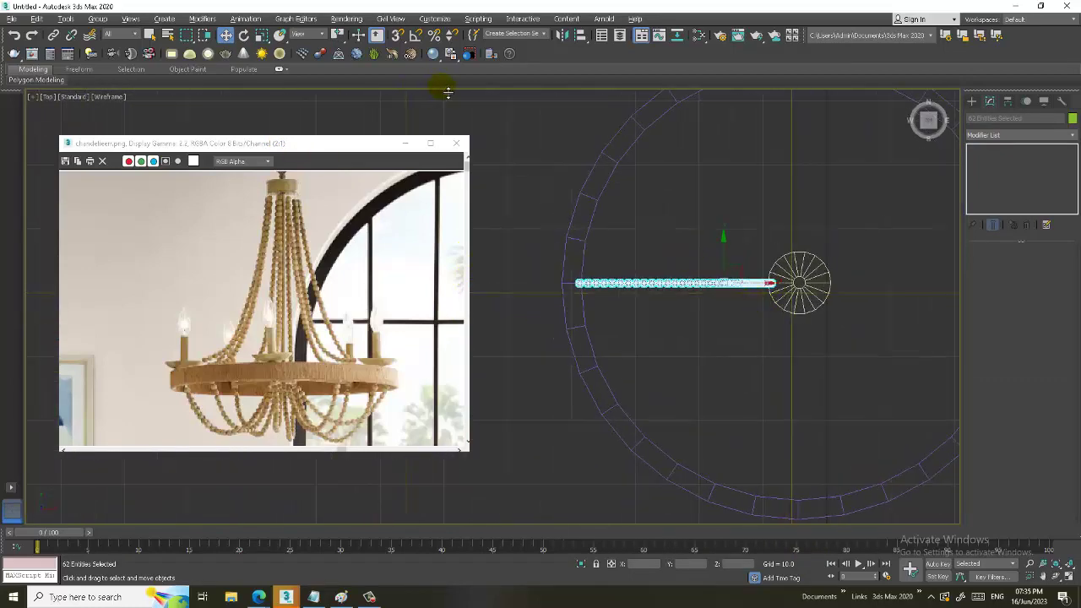
left_click(97, 18)
left_click(114, 39)
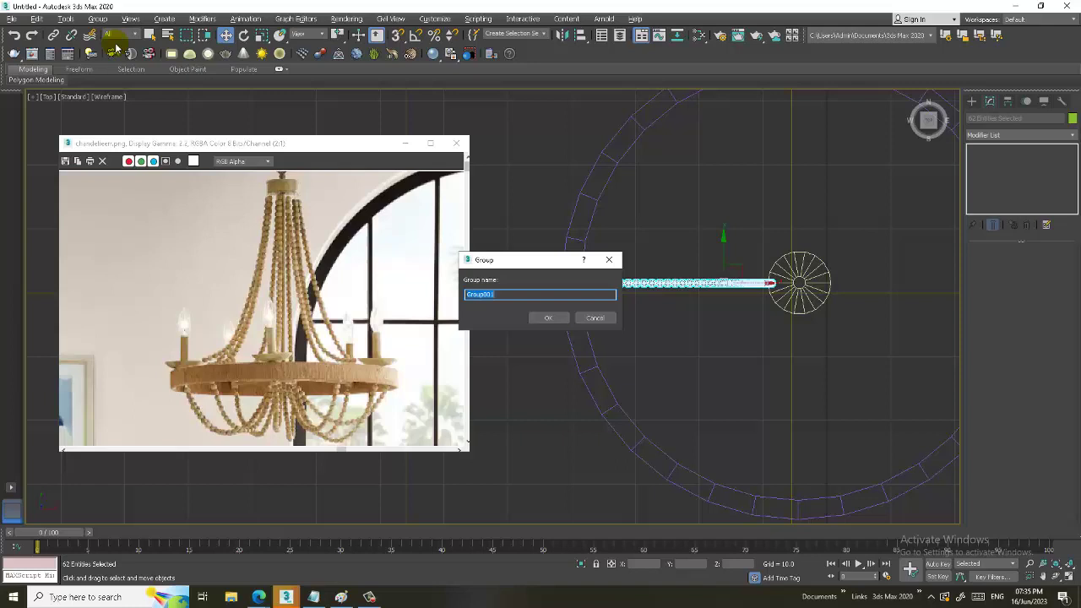
left_click(553, 319)
Move Group001's pivot onto the top hub's centre and open the angle snap settings.
left_click(1007, 100)
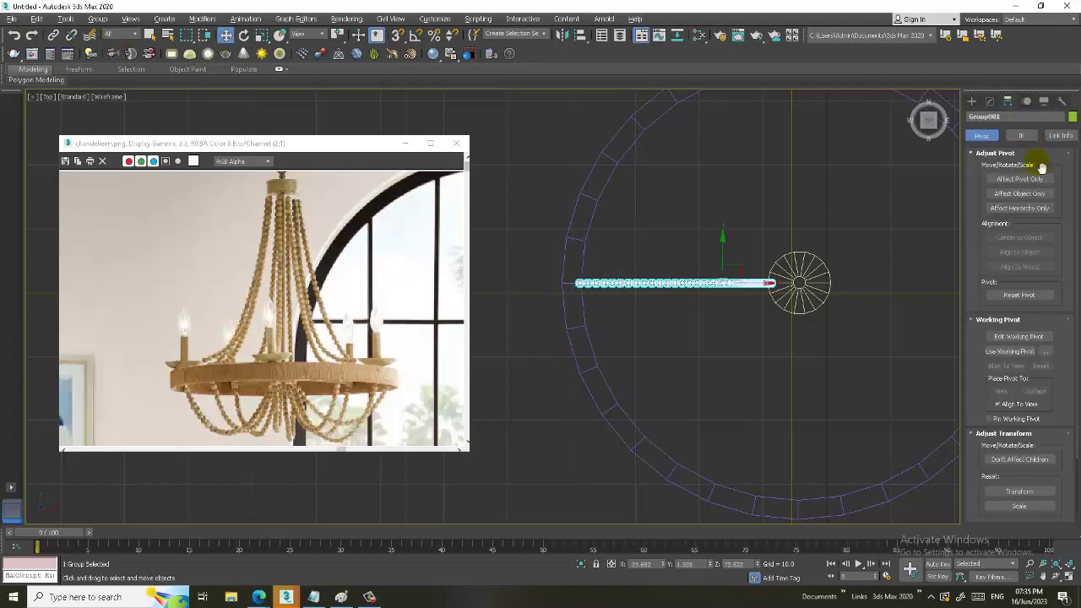
left_click(1018, 178)
left_click_drag(710, 287, 833, 298)
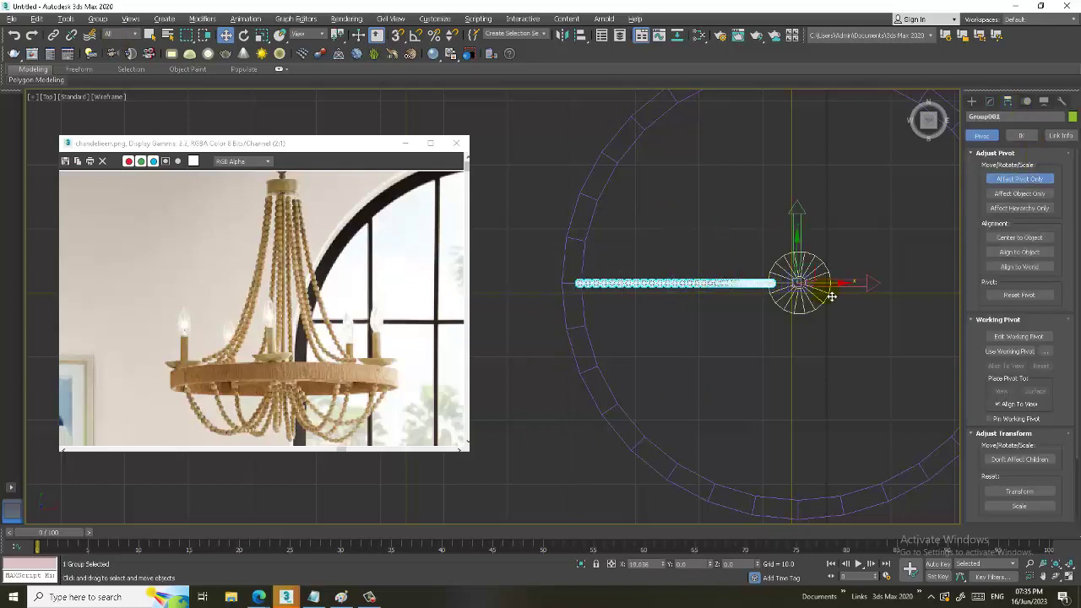
scroll(832, 298, "up", 2)
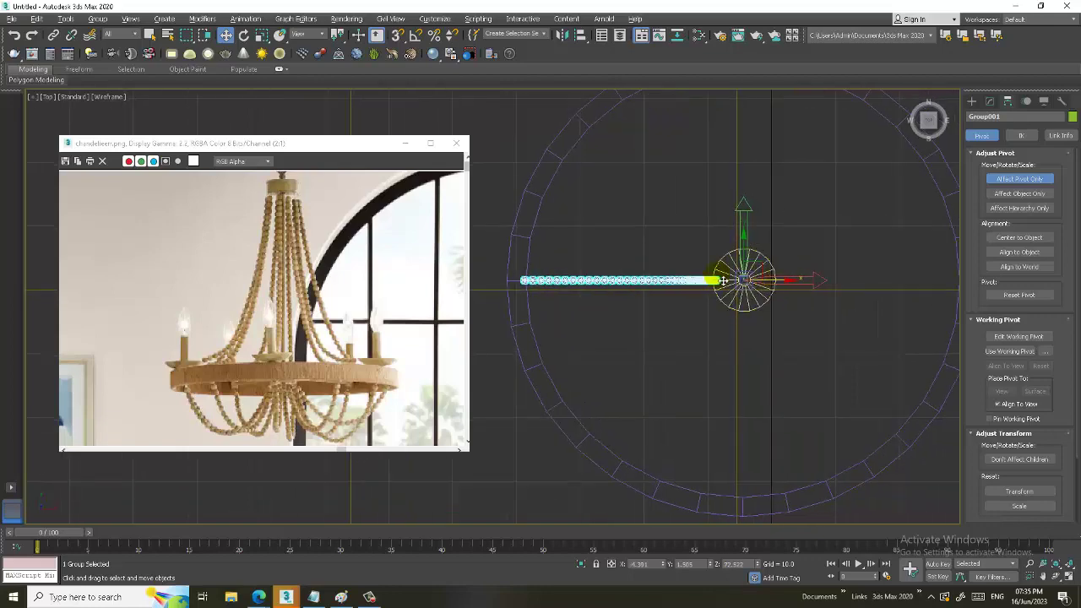
scroll(714, 293, "up", 5)
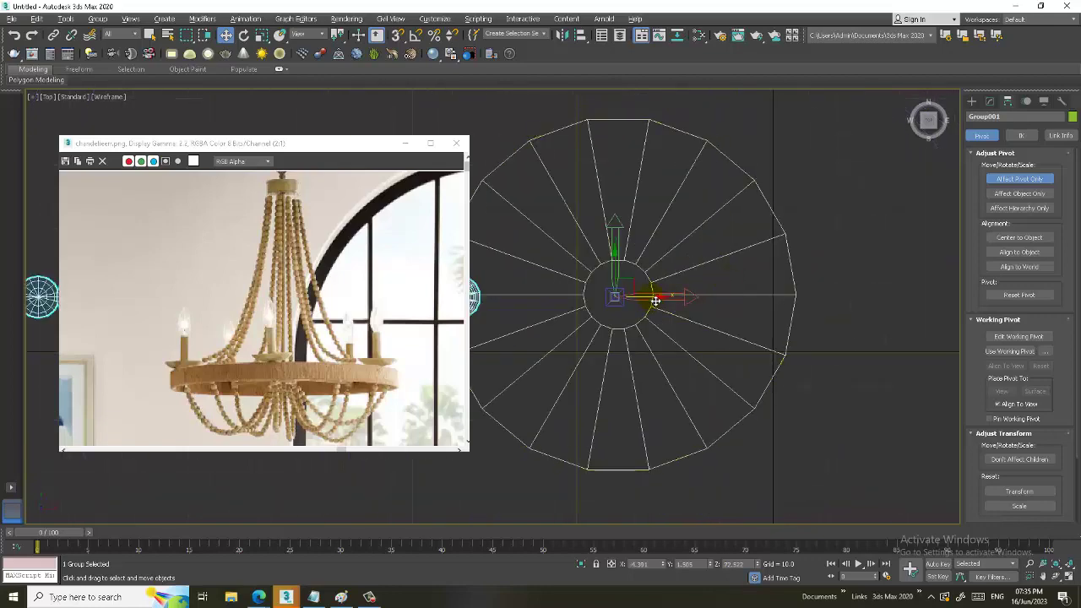
left_click_drag(655, 300, 661, 301)
scroll(661, 301, "down", 4)
scroll(718, 296, "down", 2)
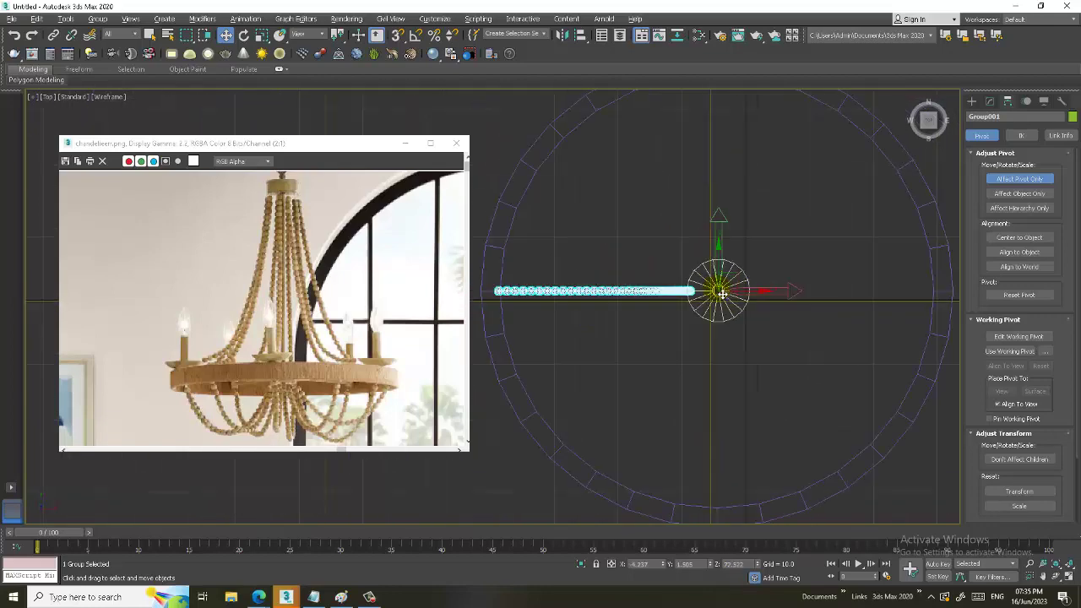
left_click(1020, 180)
right_click(415, 35)
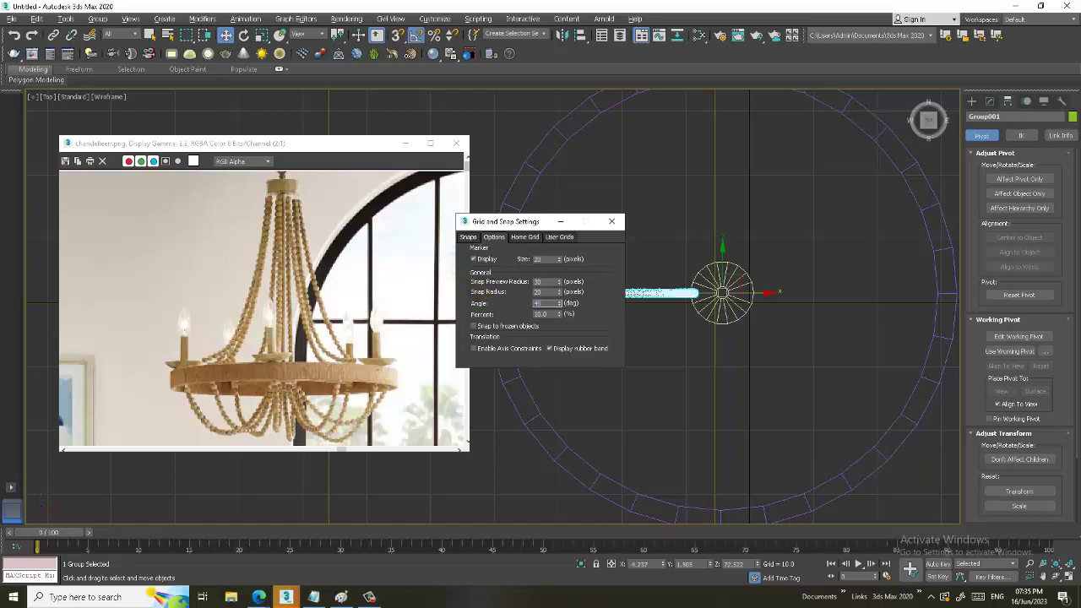
Prepare Group001 for 45° rotation about its hub pivot, testing one rotation and undoing it.
left_click(611, 221)
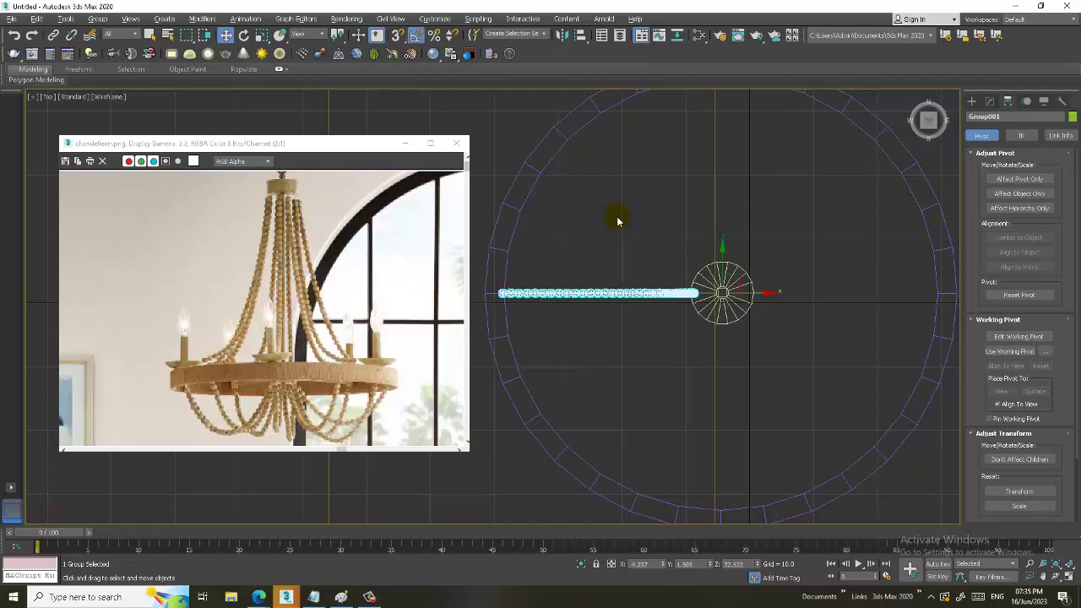
key("e")
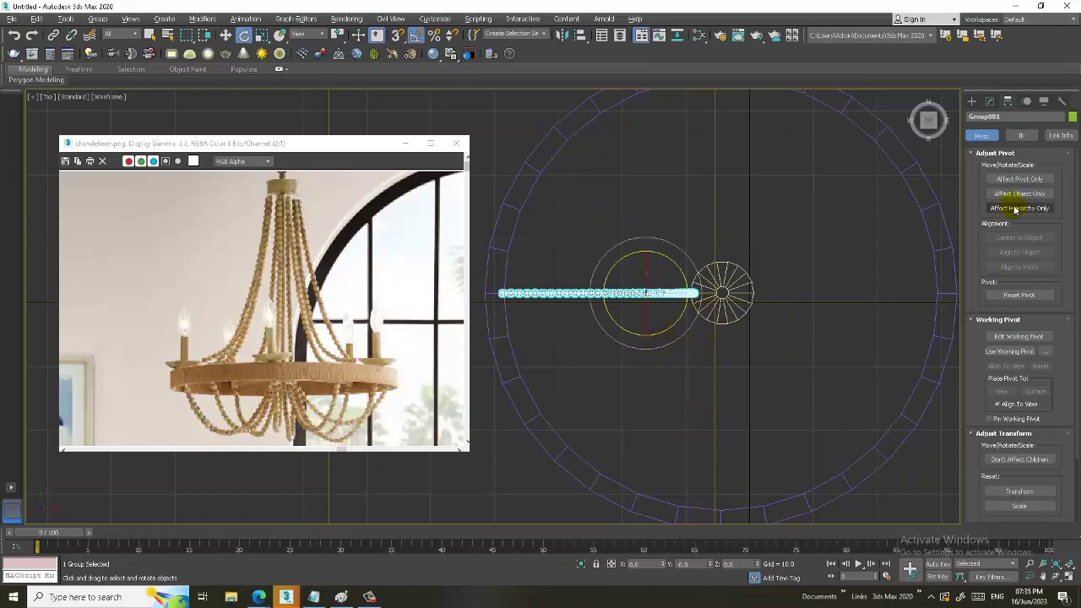
left_click(1021, 179)
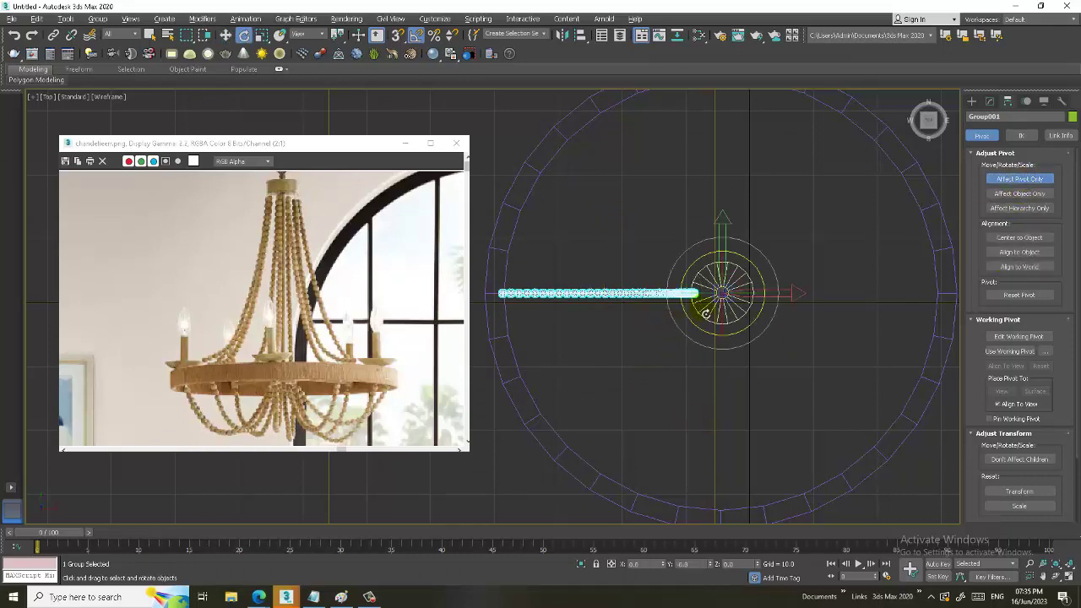
left_click(1019, 179)
left_click_drag(748, 334, 756, 355)
key("ctrl+z")
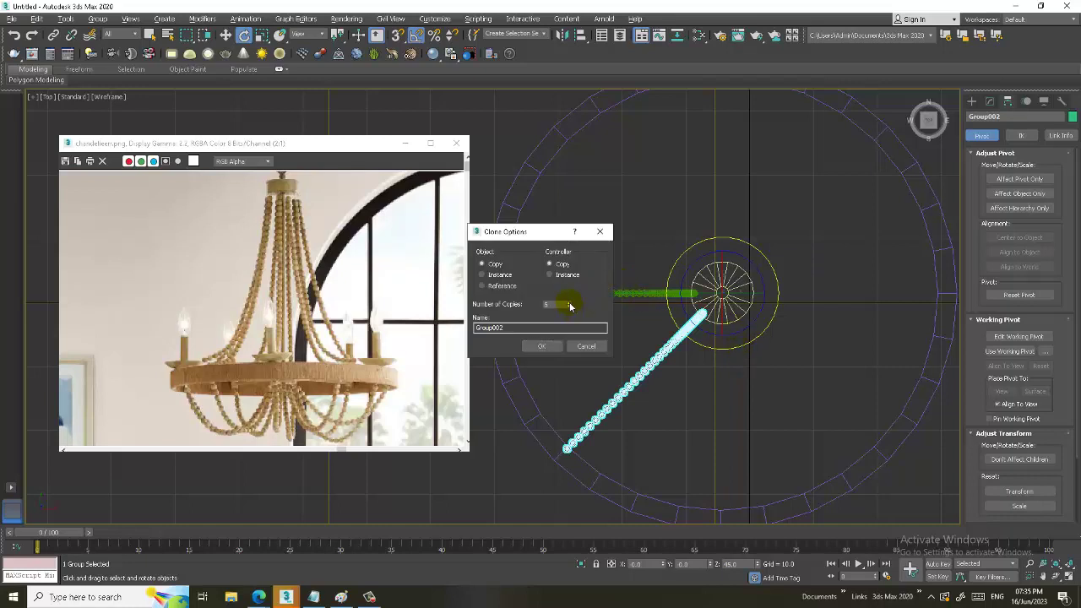
Clone the strand in 45° steps around the hub for eight strands, undoing the extra copy.
left_click(544, 345)
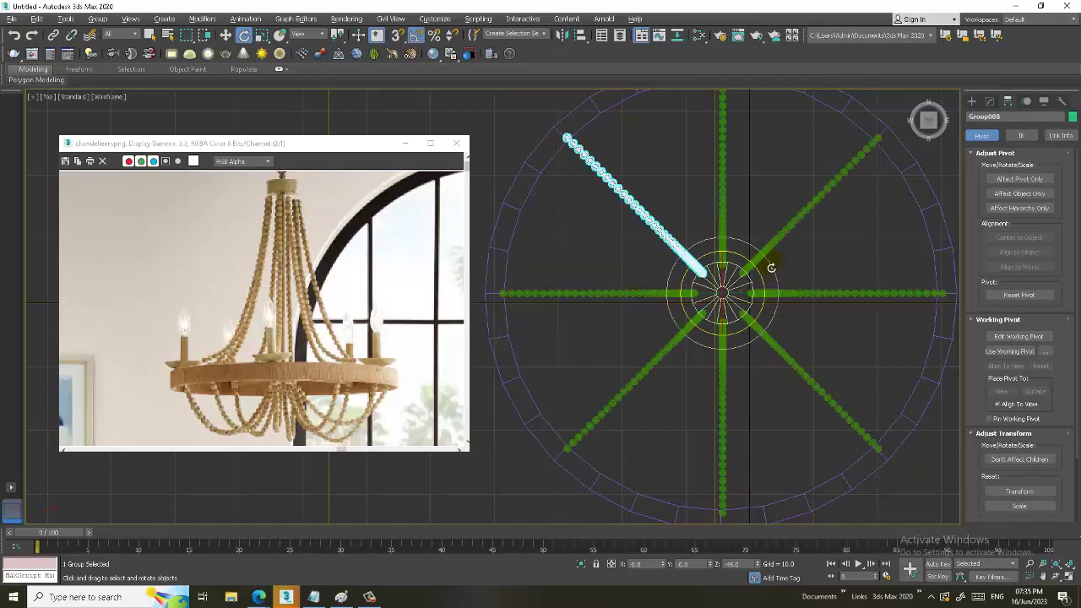
left_click_drag(768, 266, 763, 261, "shift")
left_click(589, 350)
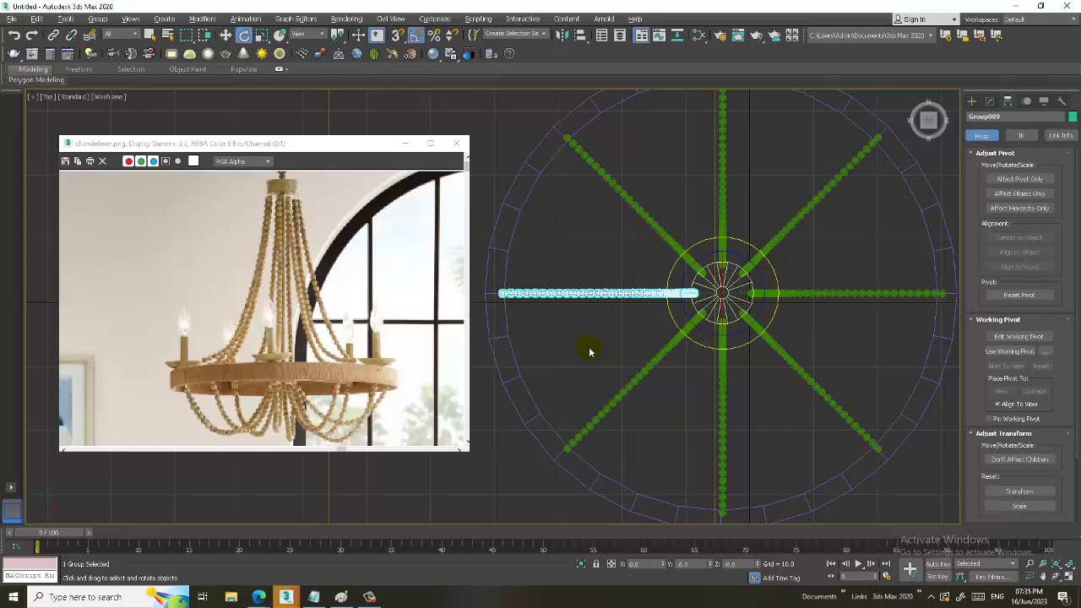
key("ctrl+z")
key("w")
key("alt+w")
right_click(792, 428)
key("alt+w")
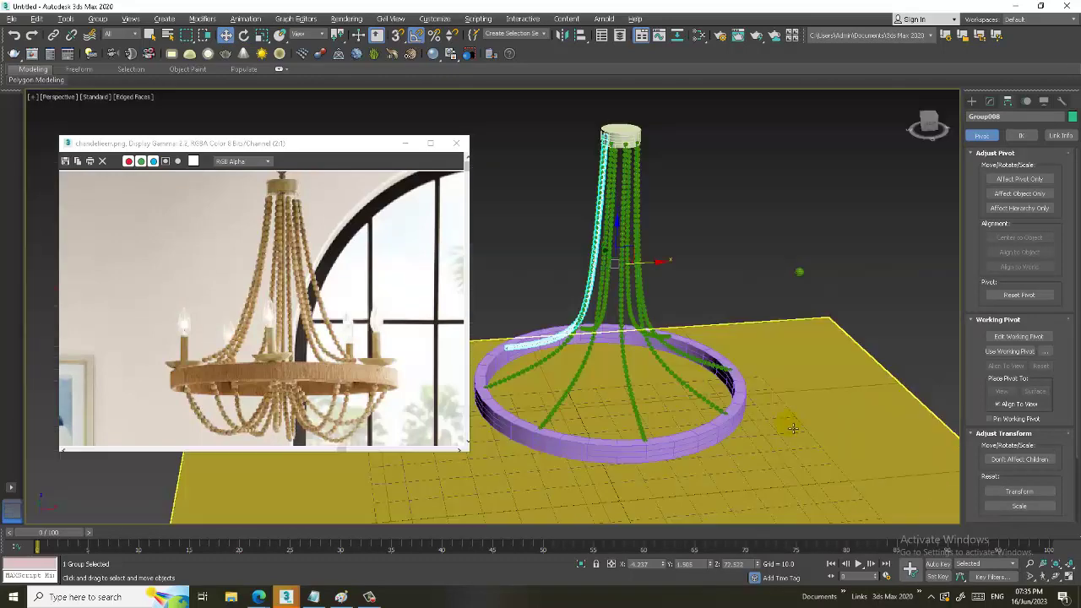
middle_click_drag(792, 428, 808, 382, "alt")
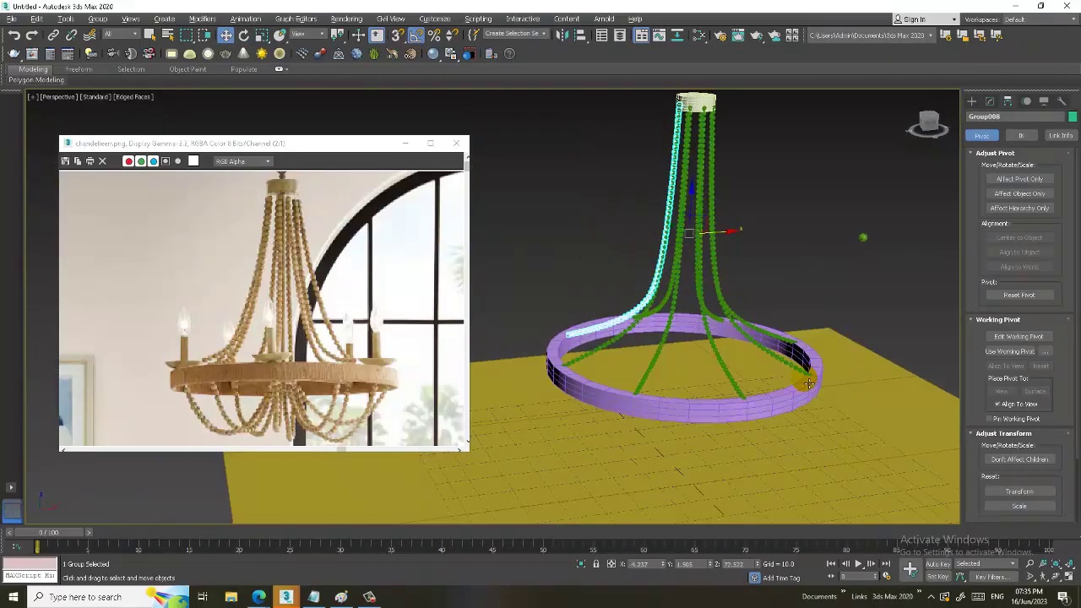
scroll(808, 382, "up", 2)
scroll(790, 382, "up", 1)
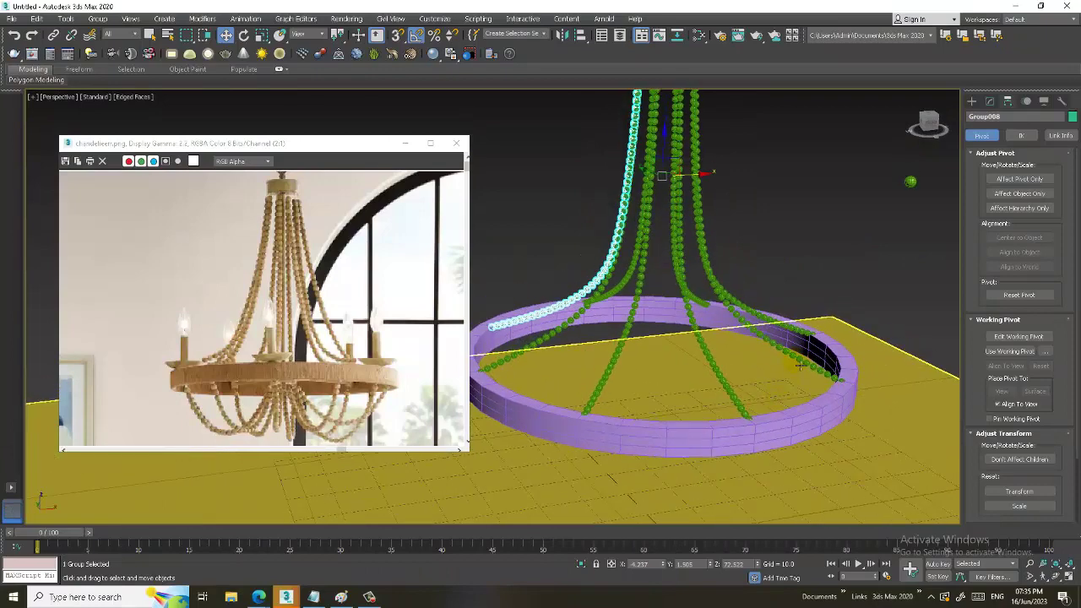
mouse_move(799, 365)
middle_mouse_down("alt")
mouse_move(797, 422)
mouse_move(785, 338)
mouse_move(747, 363)
mouse_move(766, 354)
mouse_move(772, 320)
middle_mouse_up("alt")
left_click(796, 429)
scroll(798, 422, "up", 1)
scroll(806, 406, "up", 1)
scroll(296, 273, "up", 1)
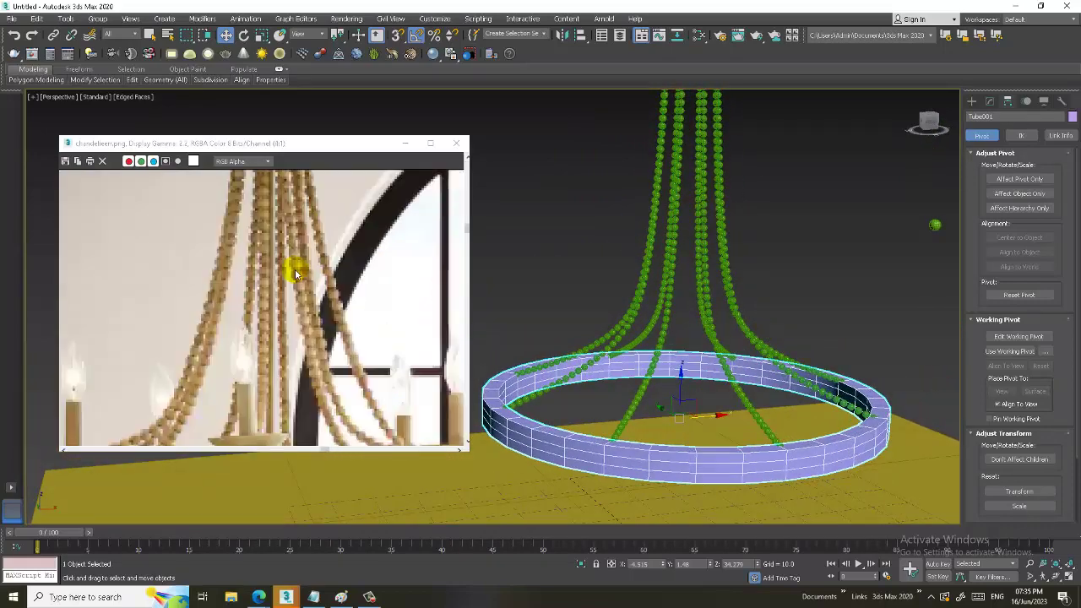
scroll(295, 272, "down", 1)
middle_click_drag(569, 297, 741, 335, "alt")
Convert the top cap Cylinder001 to Editable Poly and inset its bottom face.
middle_click_drag(686, 207, 698, 298)
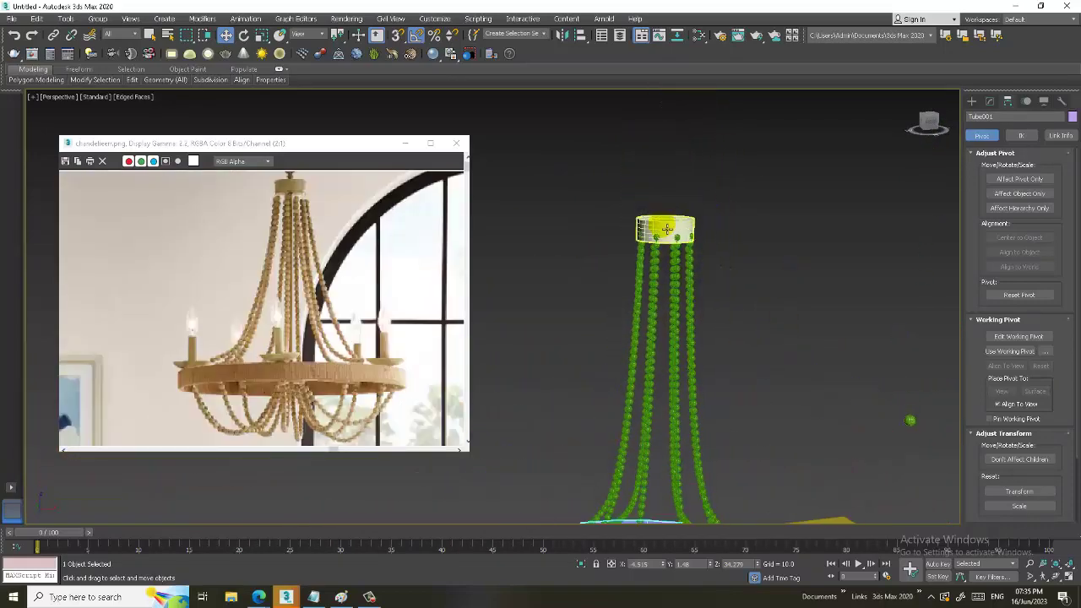
left_click(667, 229)
scroll(669, 232, "up", 2)
scroll(668, 232, "up", 2)
right_click(687, 205)
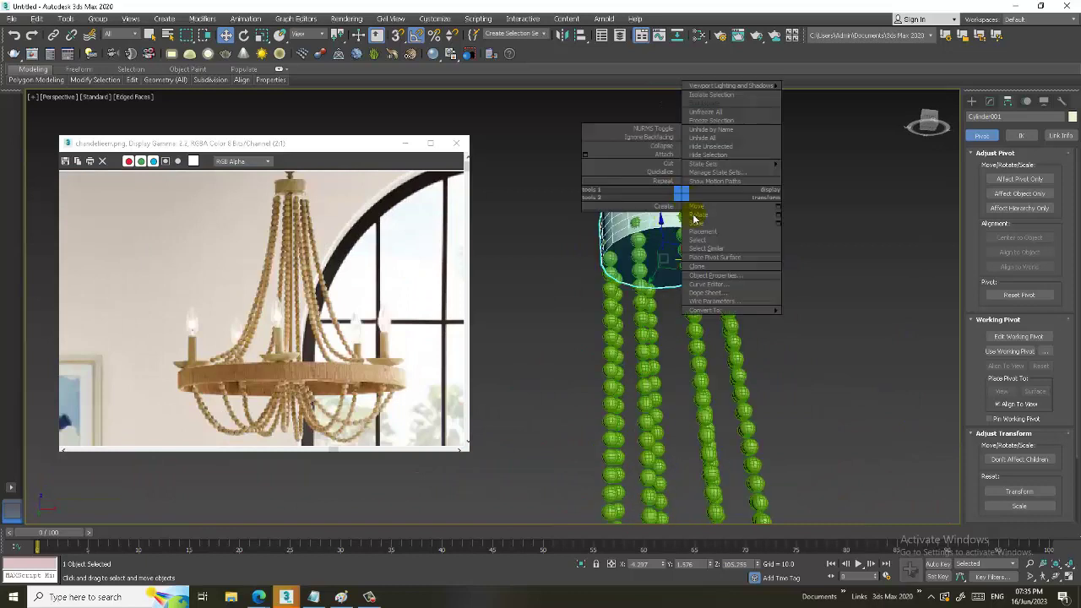
left_click(809, 319)
key("4")
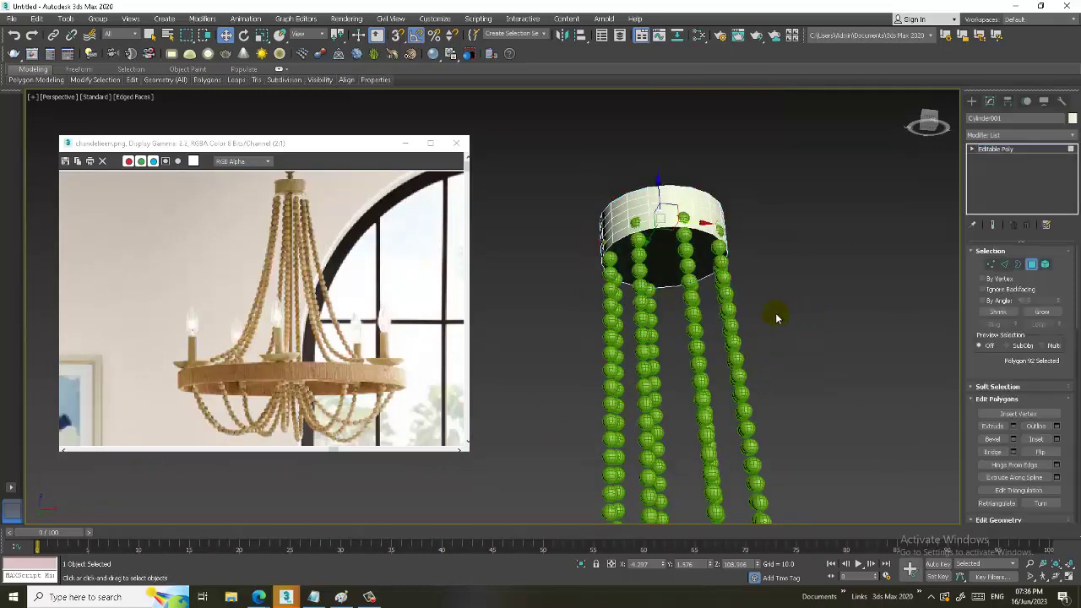
left_click(685, 265)
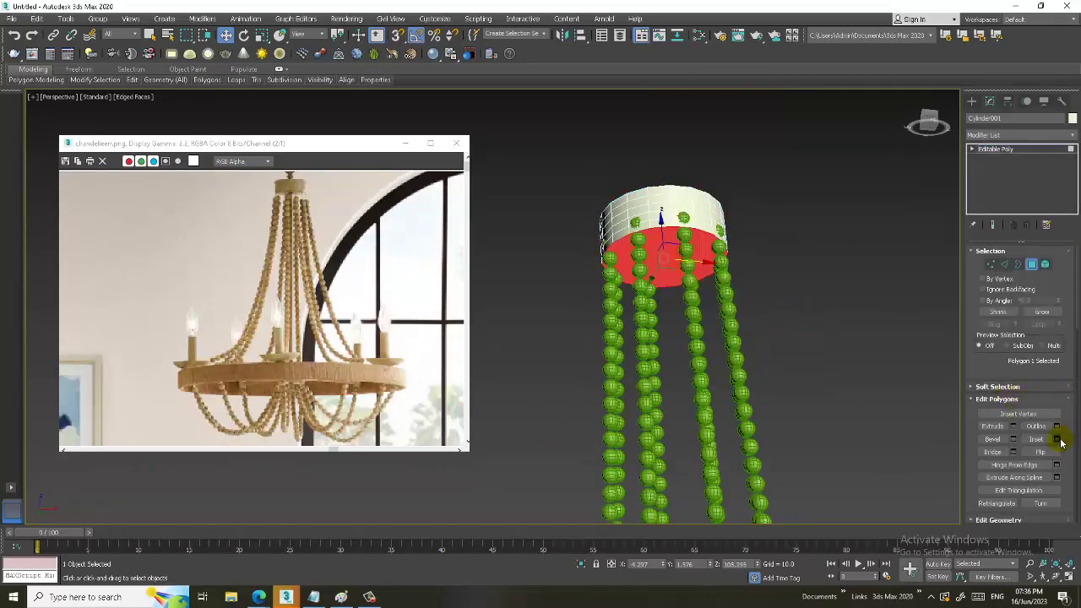
left_click(1056, 438)
left_click(499, 345)
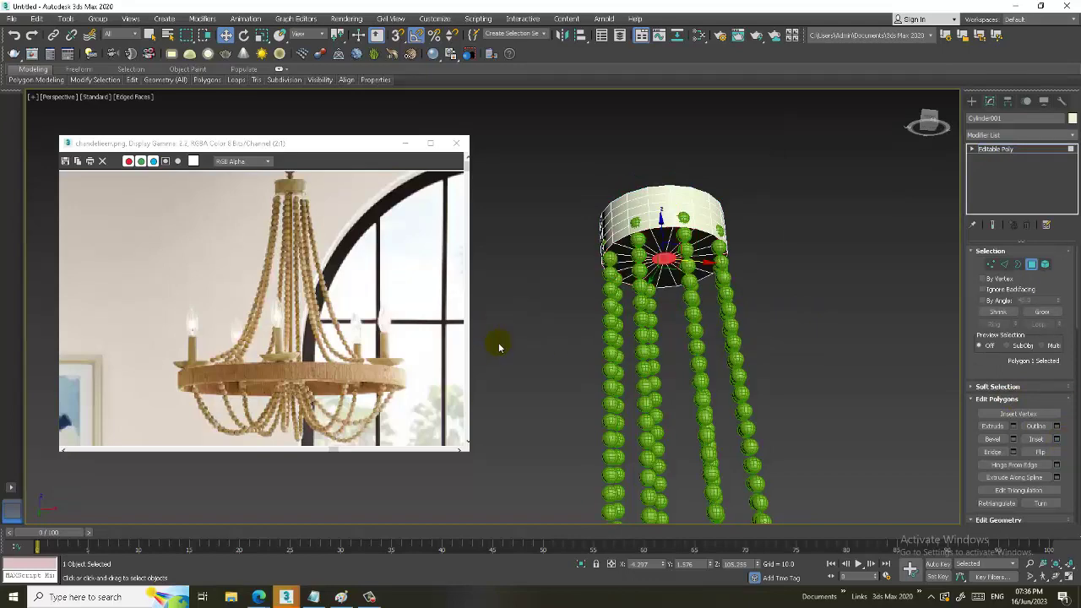
Extrude the inset bottom face downward into a long thin rod toward the ring.
left_click(1014, 425)
left_click(672, 324)
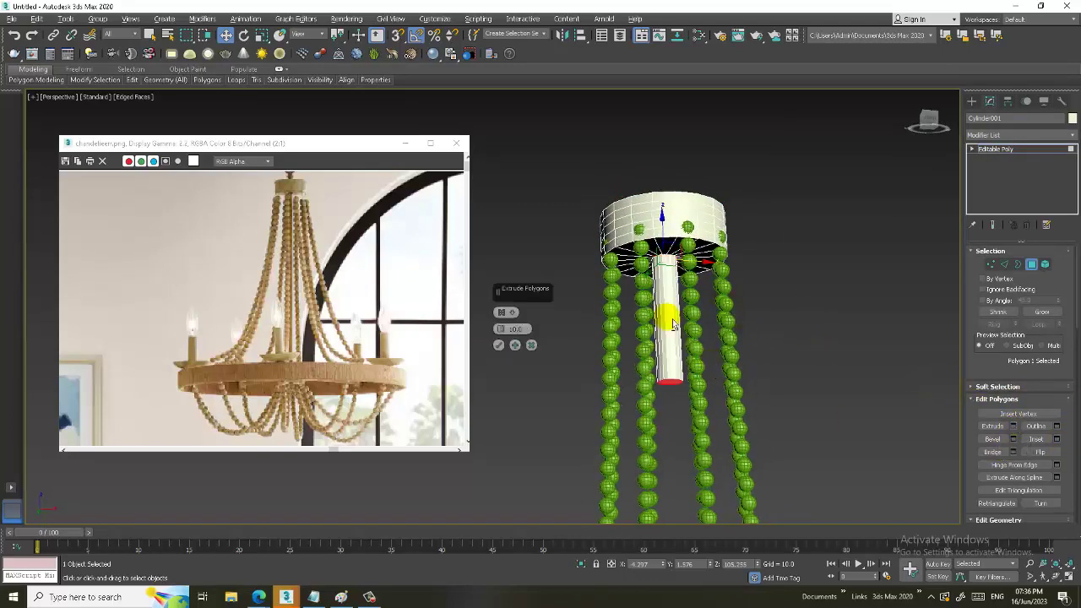
left_click(531, 345)
scroll(679, 253, "up", 3)
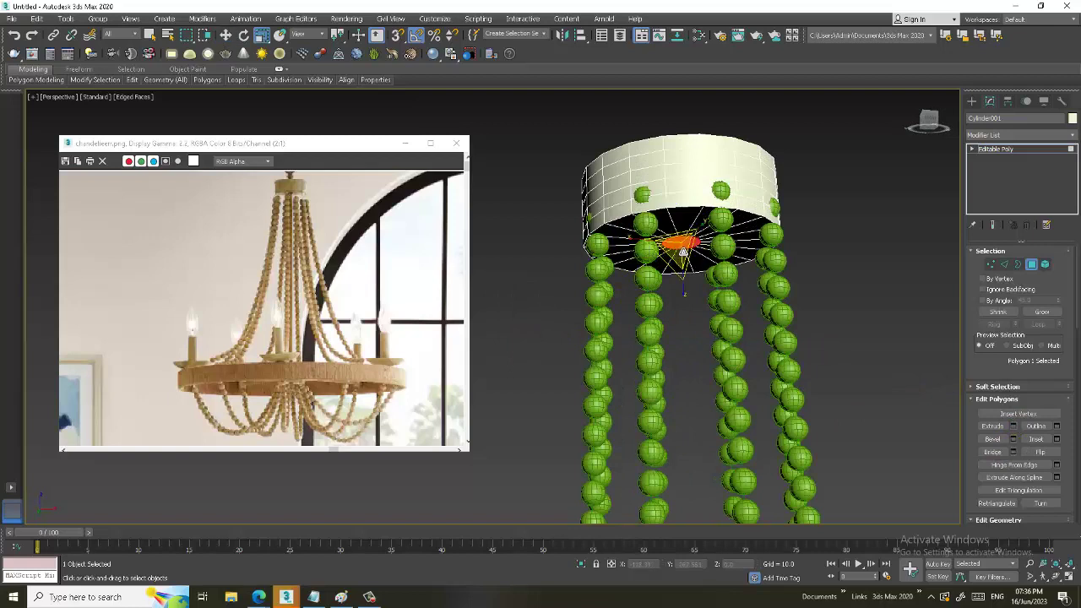
key("w")
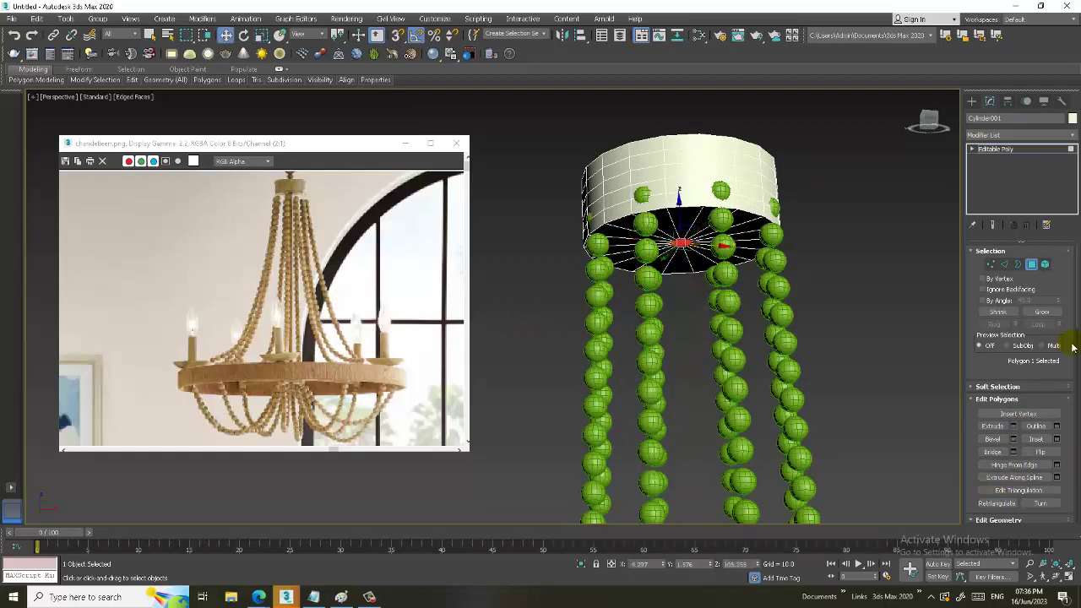
left_click(1013, 427)
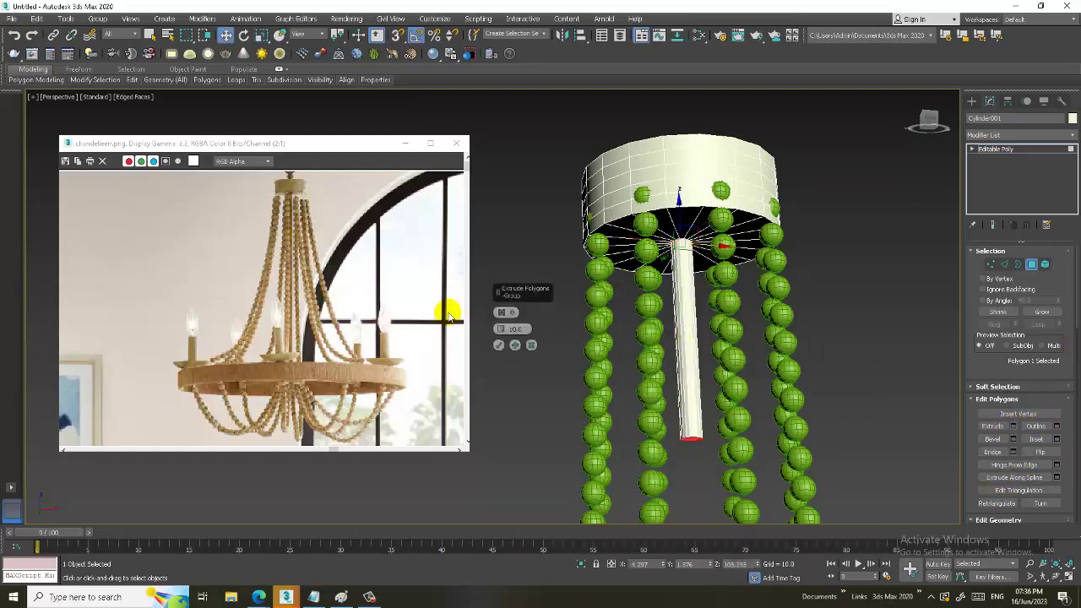
left_click(497, 345)
scroll(682, 213, "down", 3)
scroll(682, 213, "down", 5)
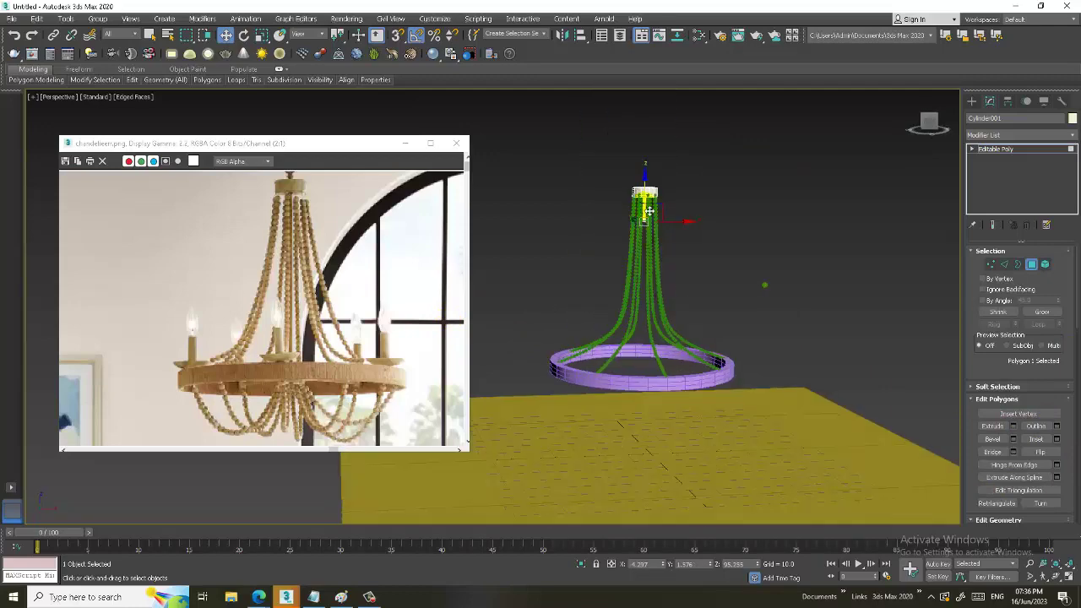
middle_click_drag(679, 278, 677, 330, "alt")
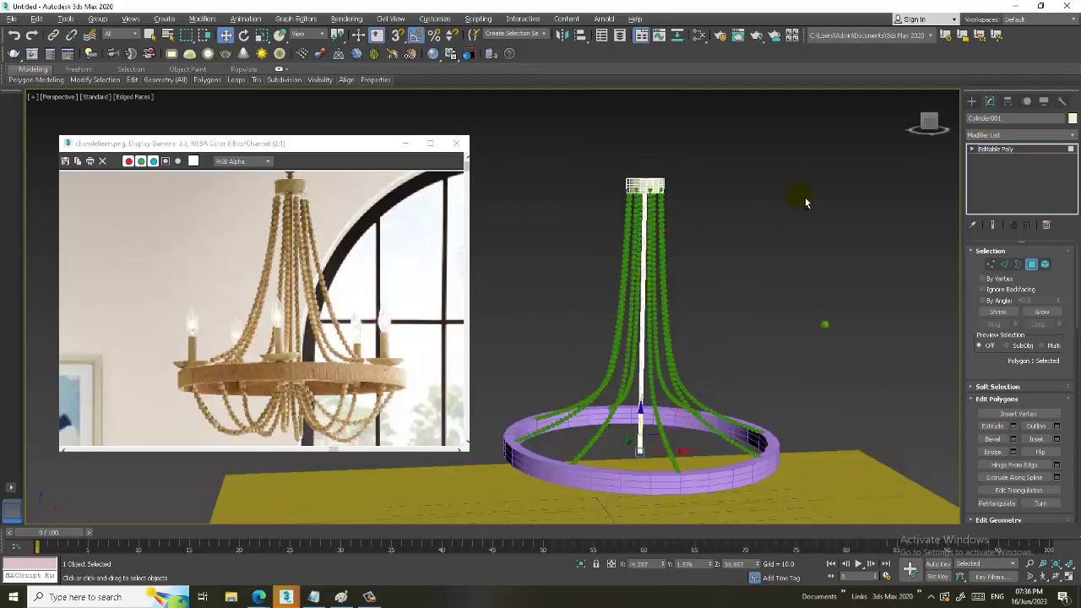
Switch to the Front view and zoom in on the rod's bottom near the ring.
key("f")
scroll(755, 264, "up", 2)
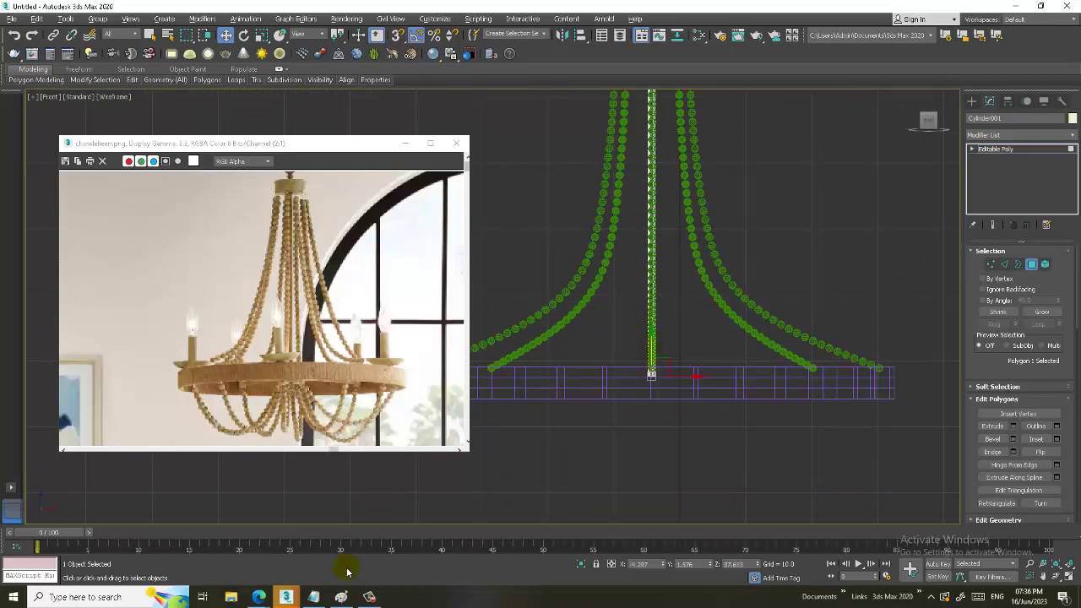
left_click(368, 596)
scroll(641, 403, "up", 1)
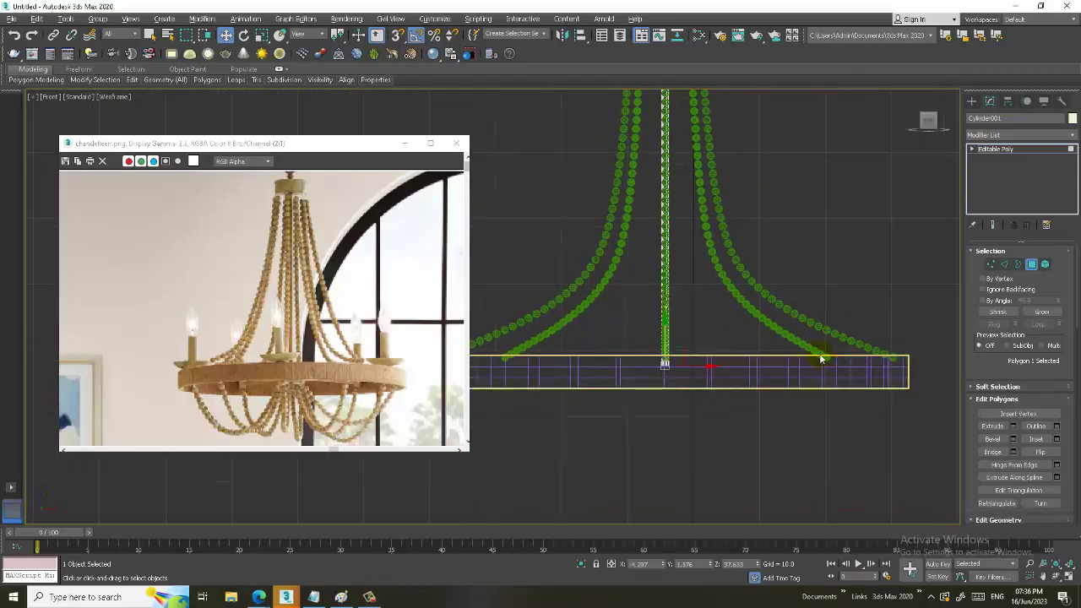
scroll(760, 366, "up", 2)
scroll(731, 368, "up", 2)
scroll(743, 355, "up", 2)
scroll(762, 330, "up", 1)
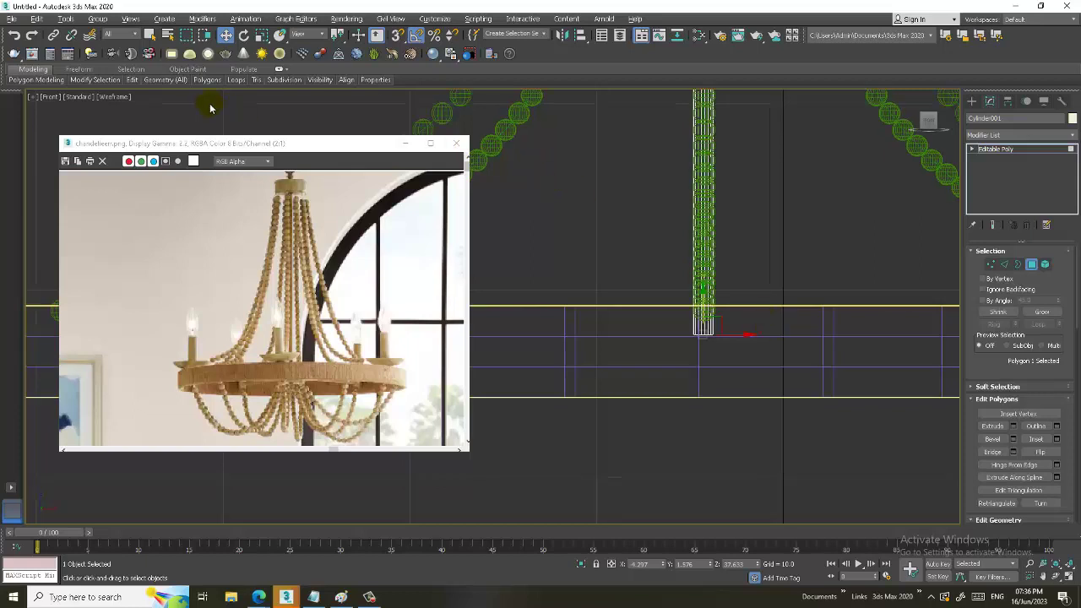
Select the rod's vertical edges, try Connect and cancel it, then leave Edge level.
left_click(1003, 264)
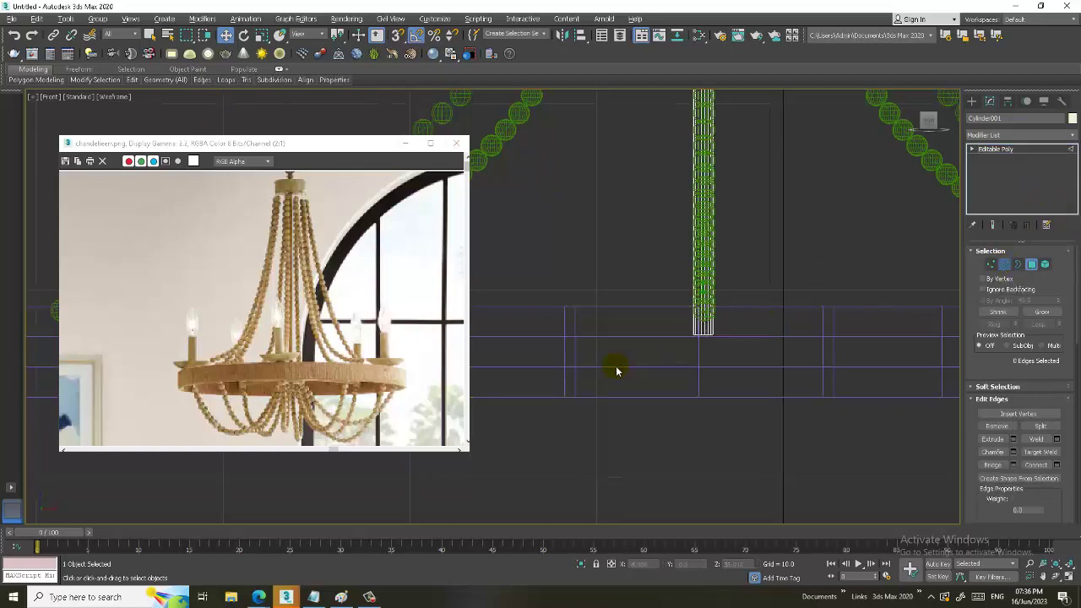
scroll(615, 367, "up", 2)
left_click_drag(736, 265, 921, 298)
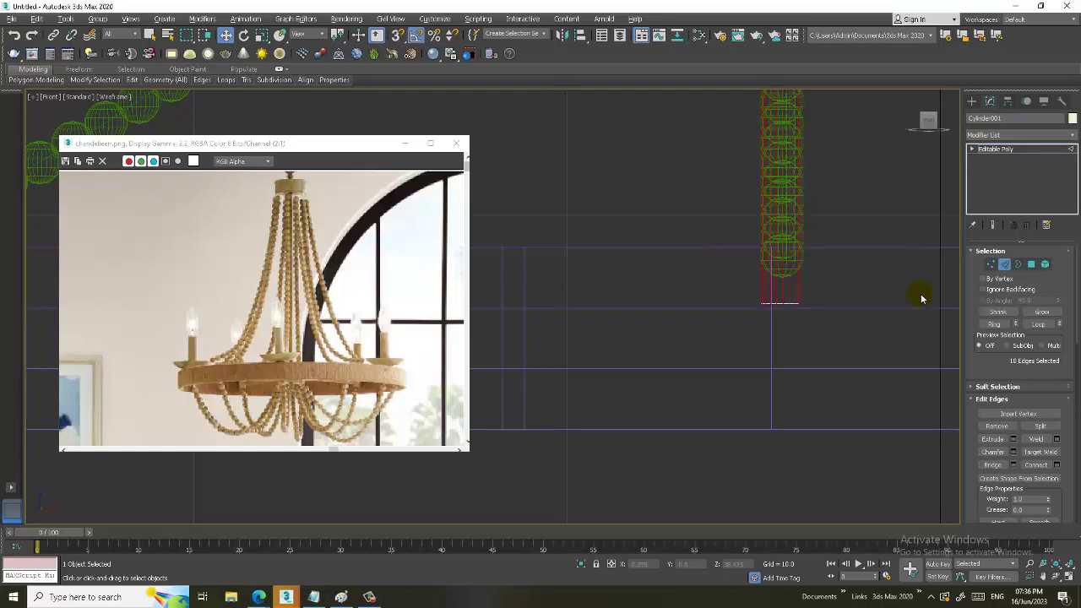
left_click(1056, 465)
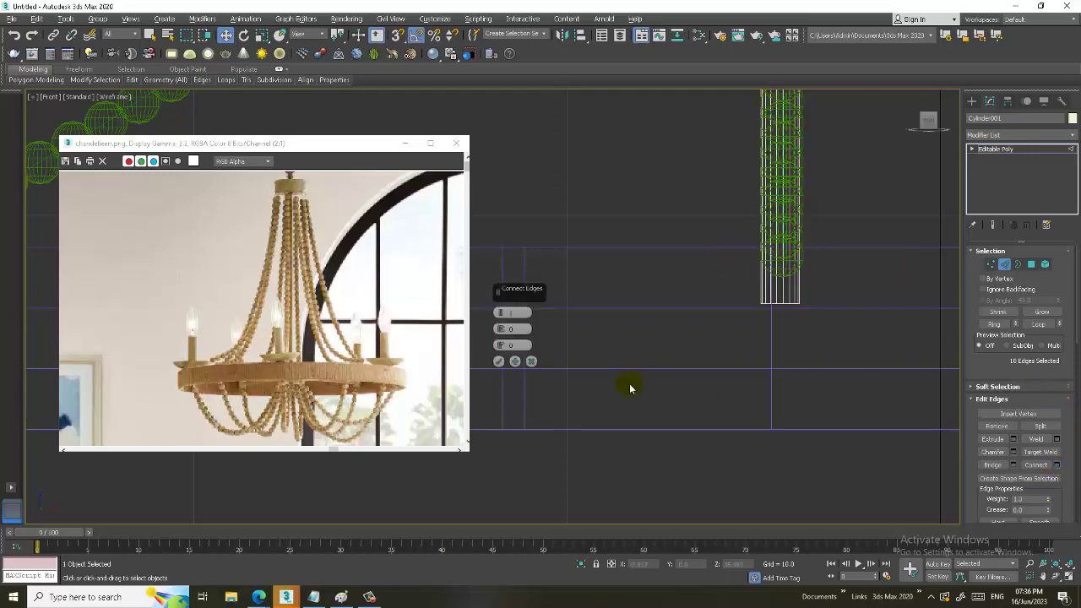
left_click(531, 361)
middle_click_drag(678, 352, 651, 366)
left_click(1037, 149)
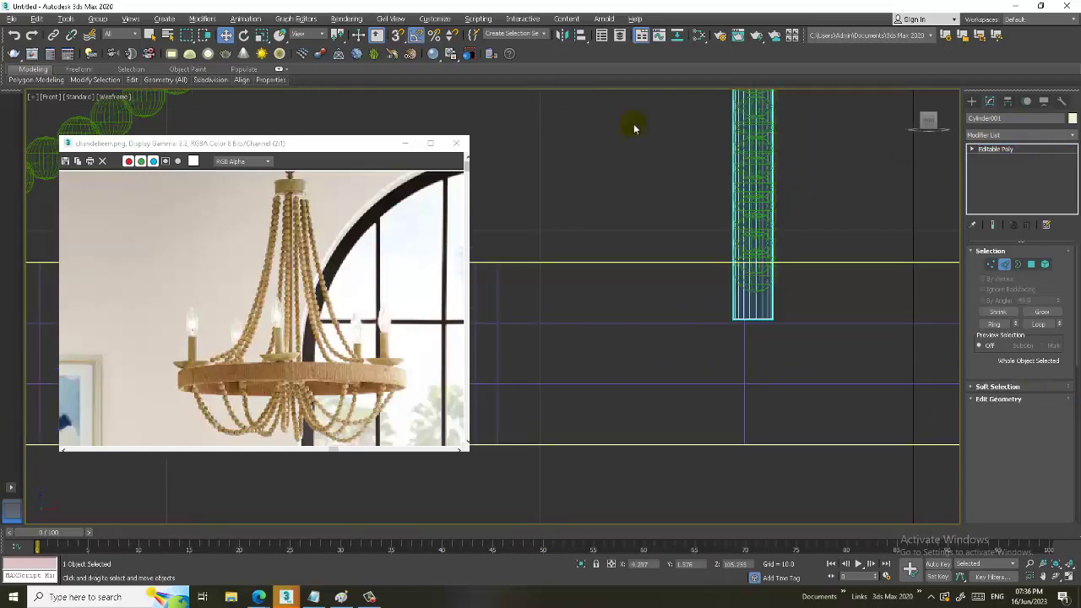
Expand the modeling ribbon and switch the rod to polygon editing.
double_click(40, 72)
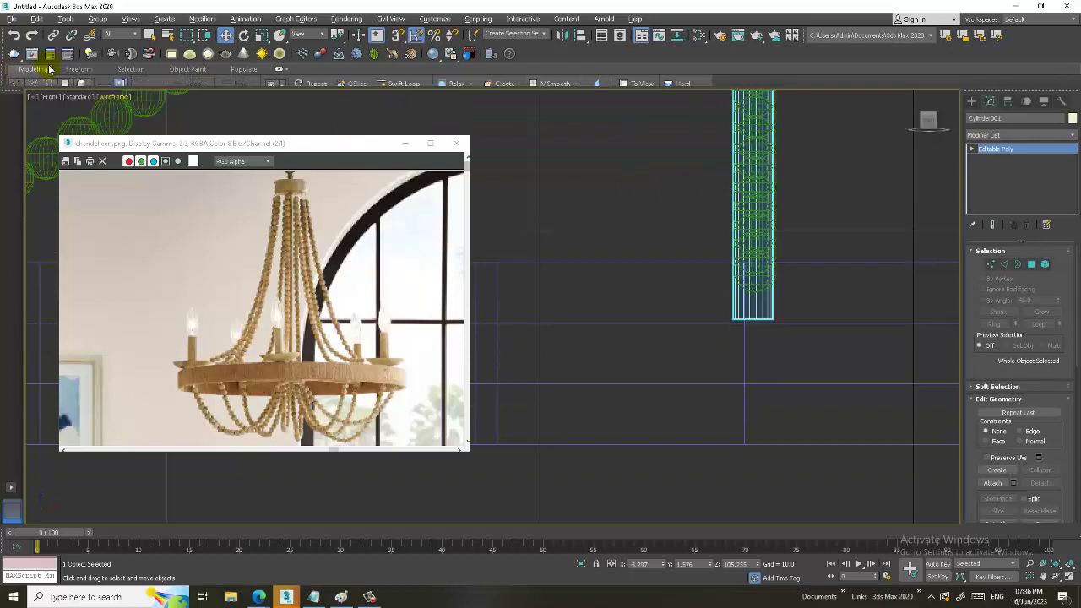
left_click(38, 69)
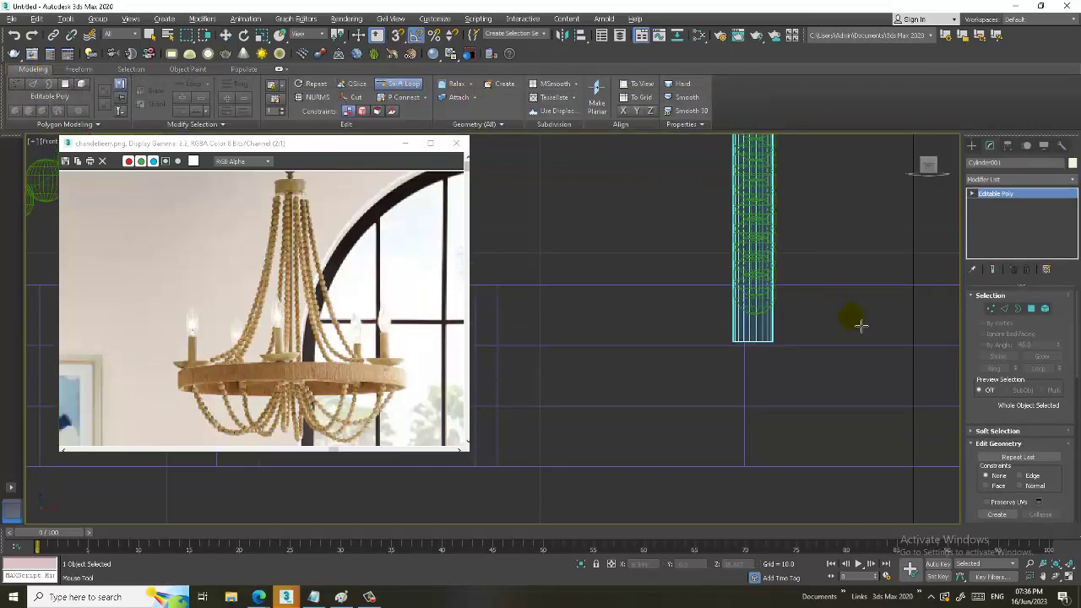
left_click(722, 328)
key("w")
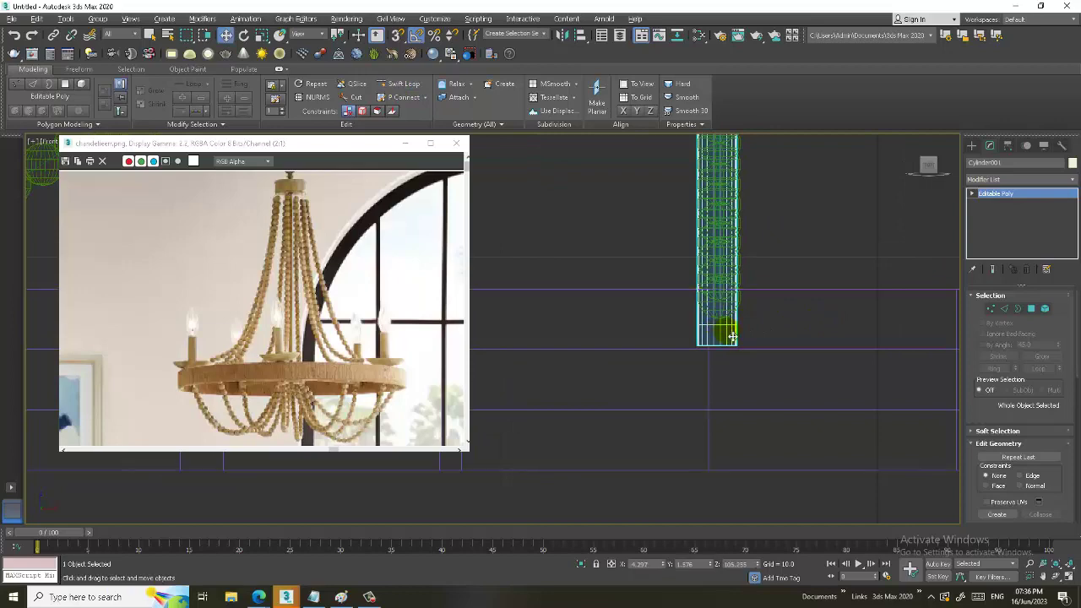
left_click(715, 338)
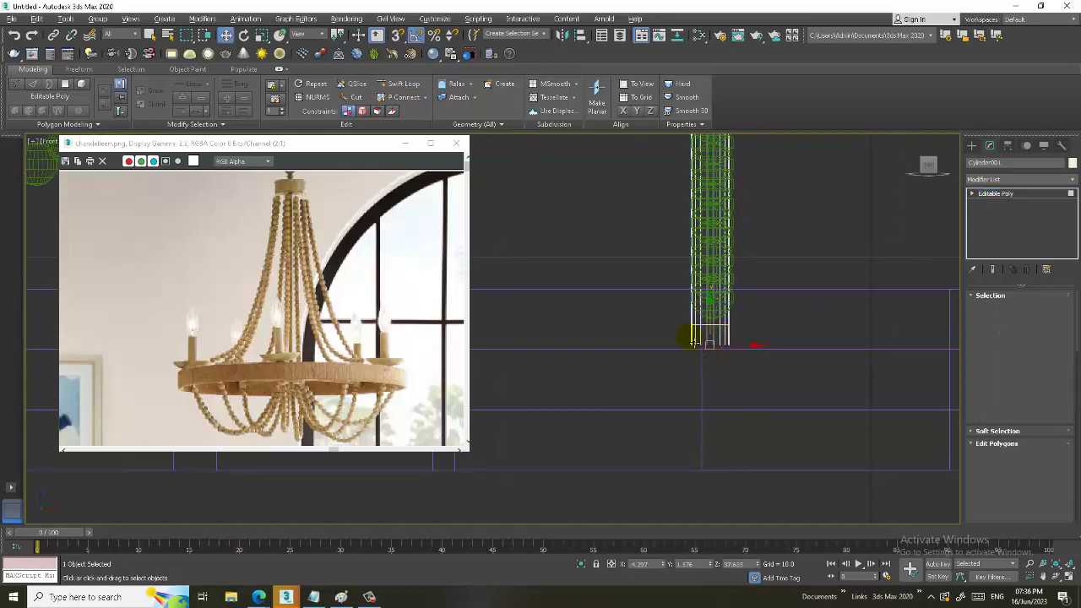
Extrude the rod's bottom ring of faces by Local Normal into a thin collar.
left_click(690, 340)
scroll(784, 330, "up", 1)
scroll(784, 335, "up", 3)
scroll(783, 335, "up", 1)
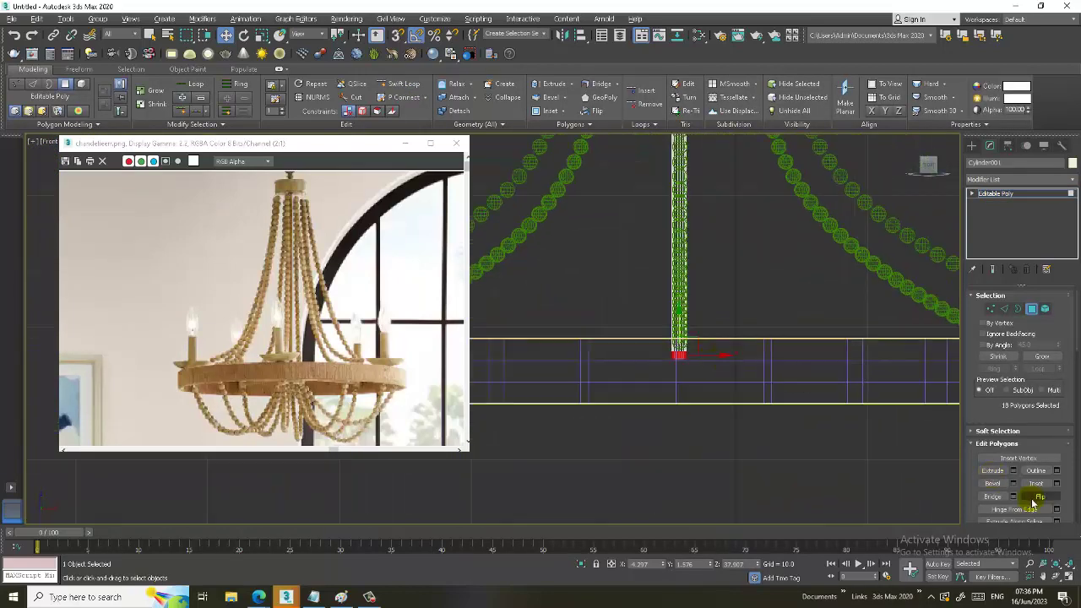
left_click(1013, 473)
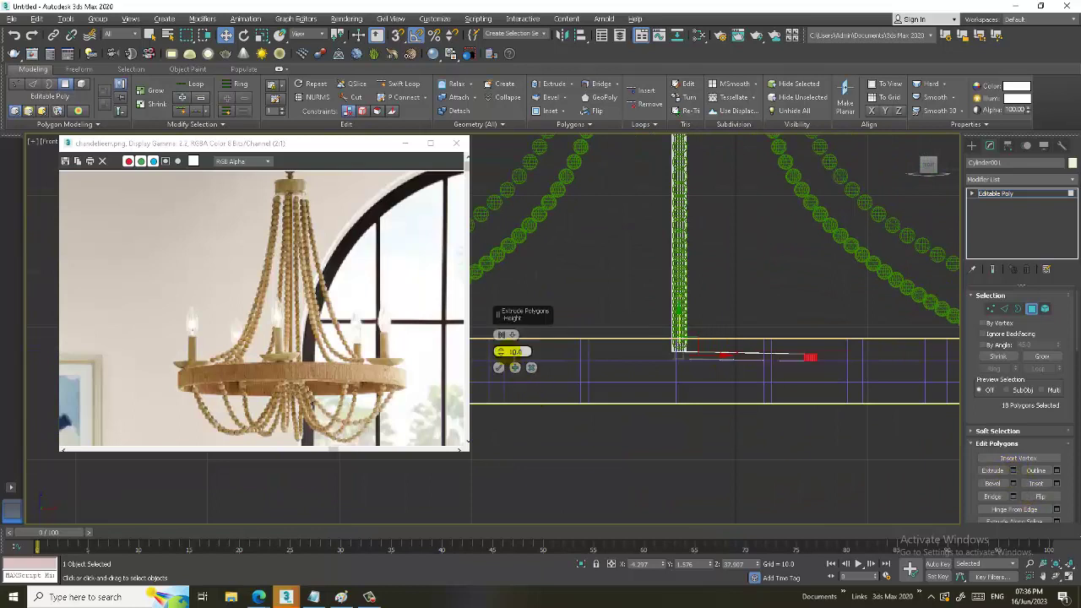
left_click(504, 335)
left_click(546, 358)
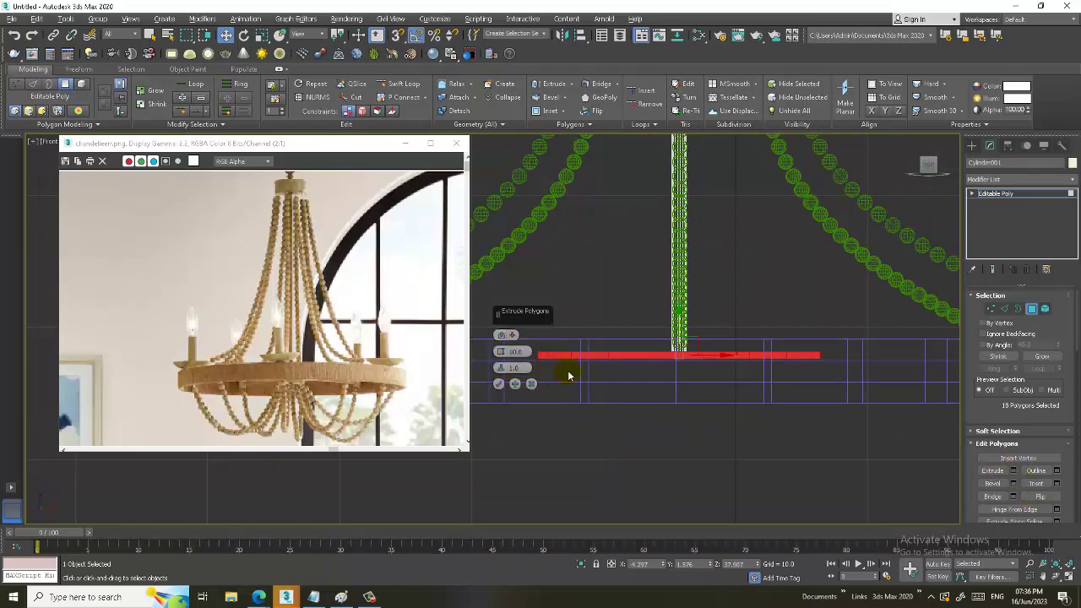
left_click_drag(512, 351, 532, 448)
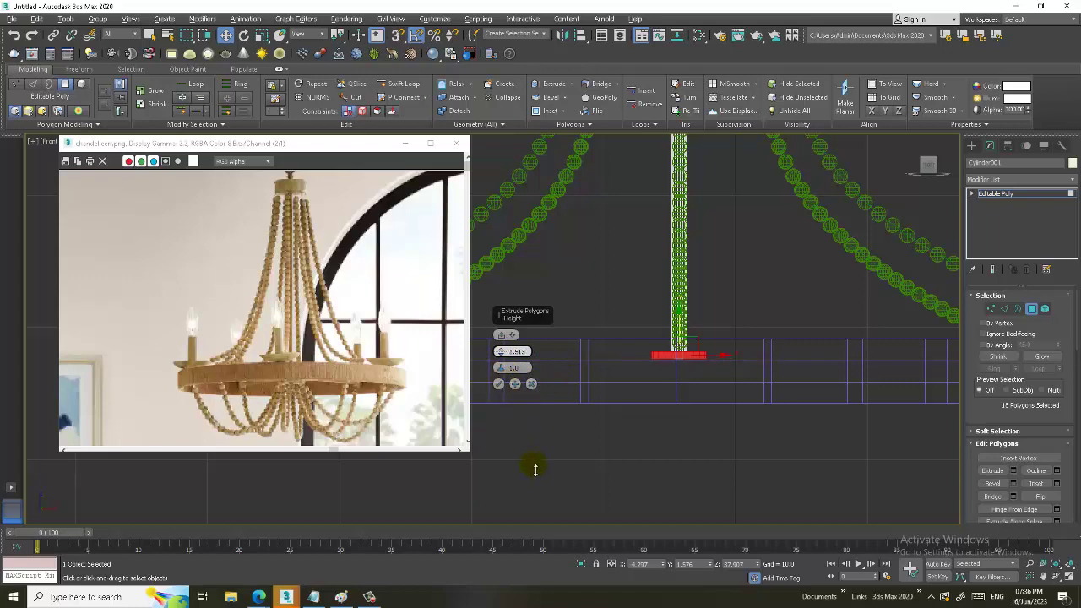
left_click(498, 384)
Select all the collar's vertices and raise them slightly up the rod.
scroll(707, 357, "up", 5)
key("1")
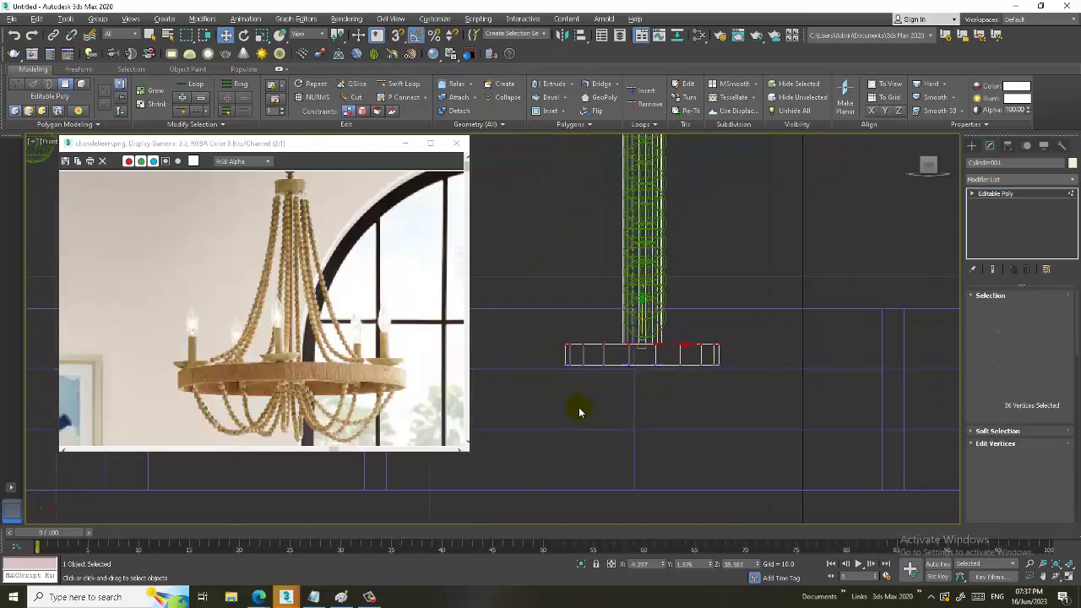
mouse_move(537, 398)
left_mouse_down()
mouse_move(745, 375)
mouse_move(783, 356)
left_mouse_up()
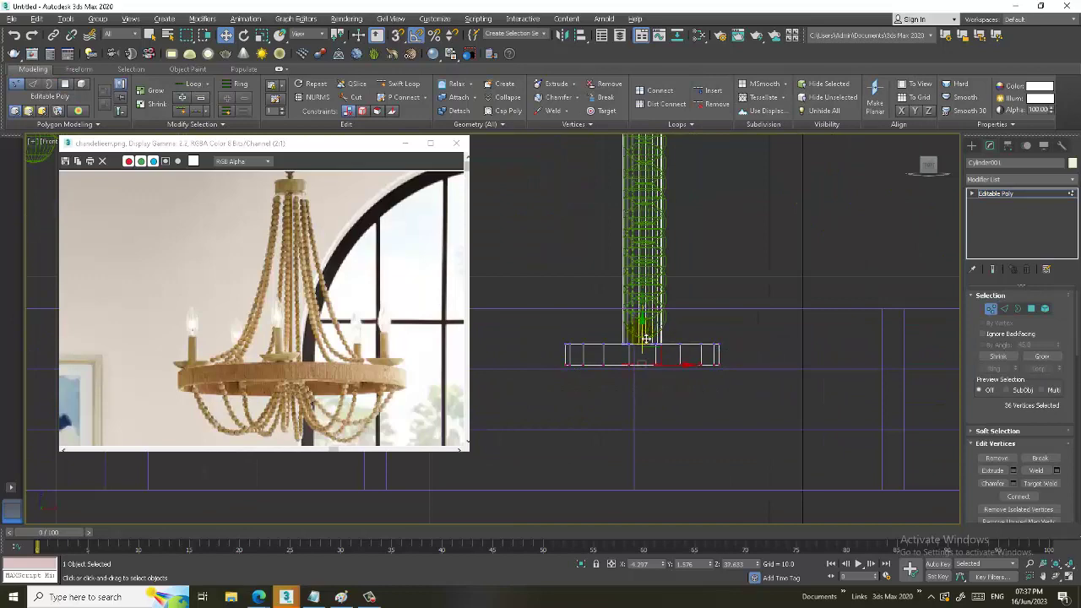
scroll(701, 355, "down", 3)
scroll(738, 371, "down", 1)
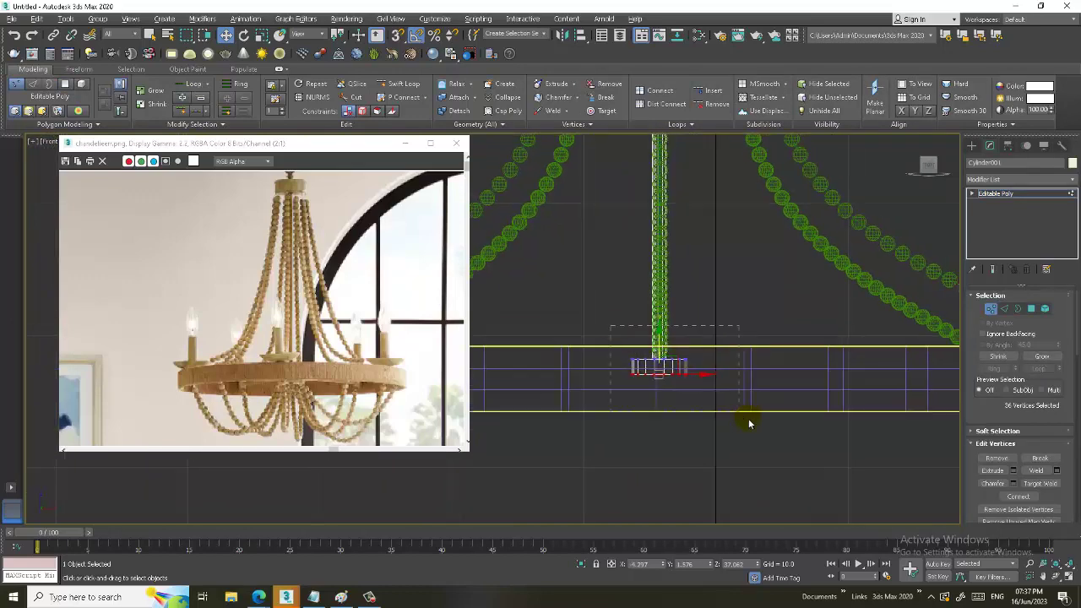
left_click_drag(610, 325, 748, 422)
left_click_drag(668, 343, 668, 324)
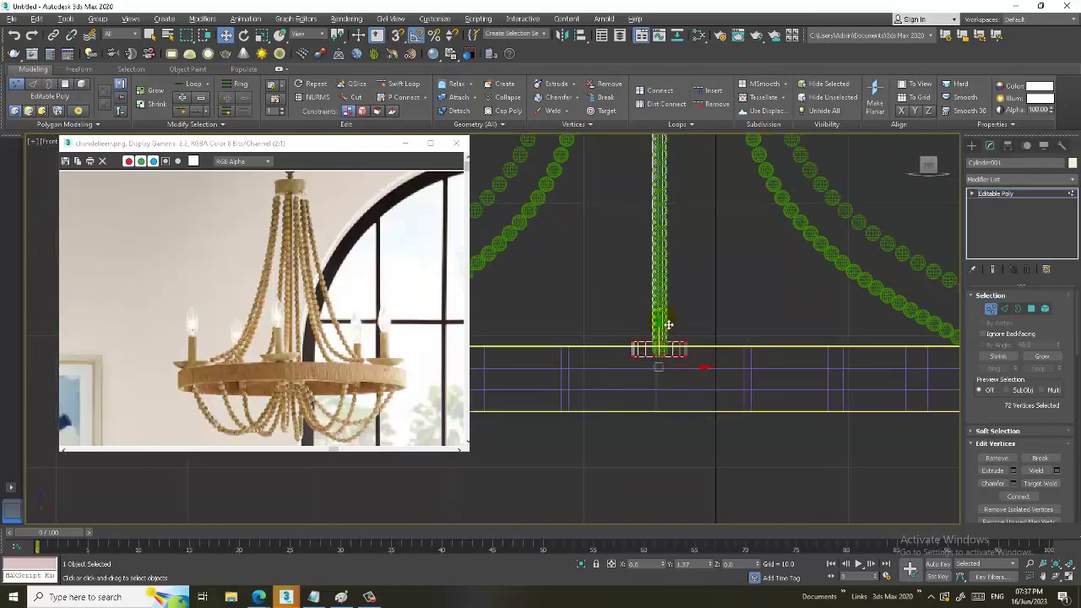
left_click(1018, 201)
scroll(749, 315, "down", 2)
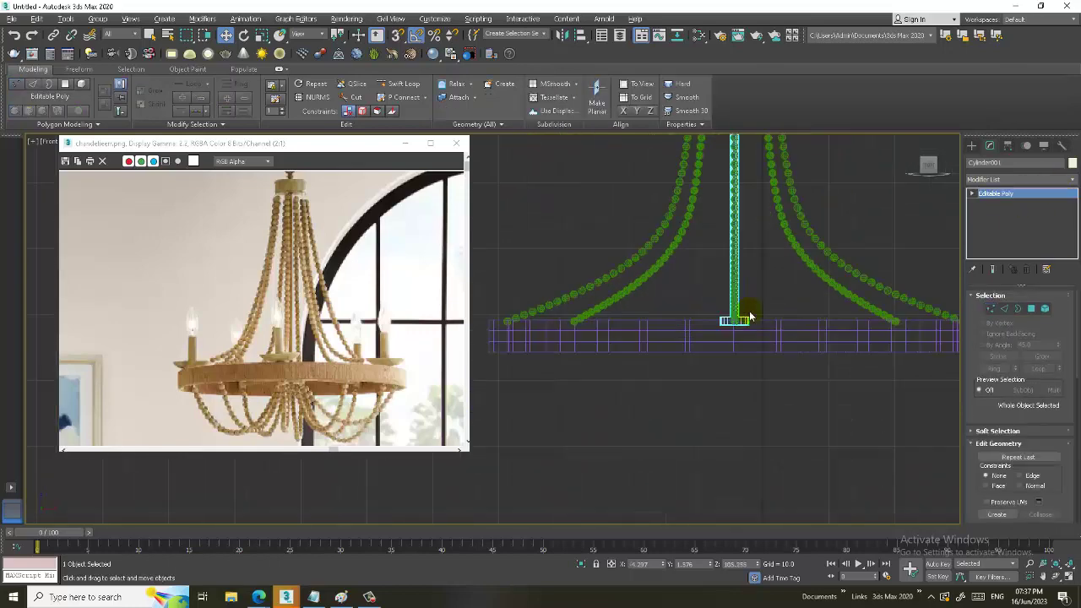
Draw Line005 from the rod's base through a smooth Bezier point below the ring to its edge.
left_click(971, 145)
left_click(983, 161)
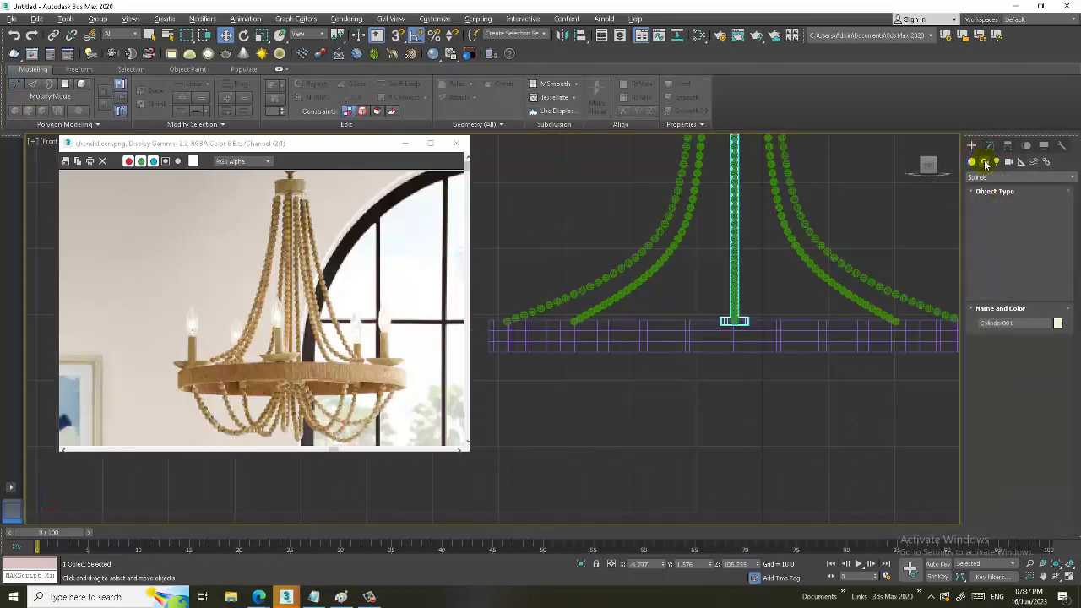
left_click(997, 222)
middle_click_drag(780, 309, 832, 258)
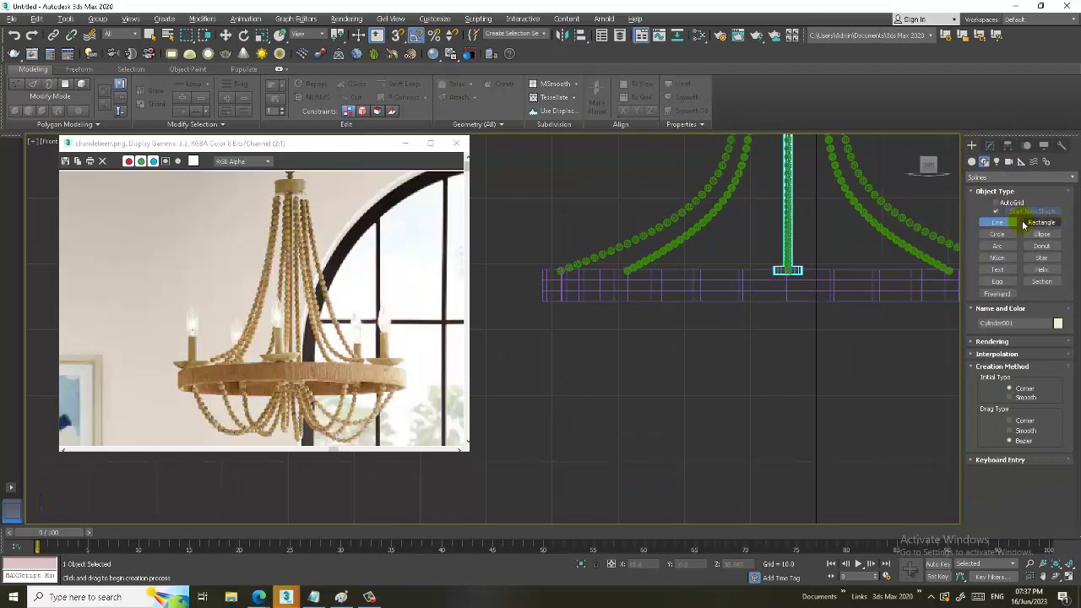
left_click(780, 280)
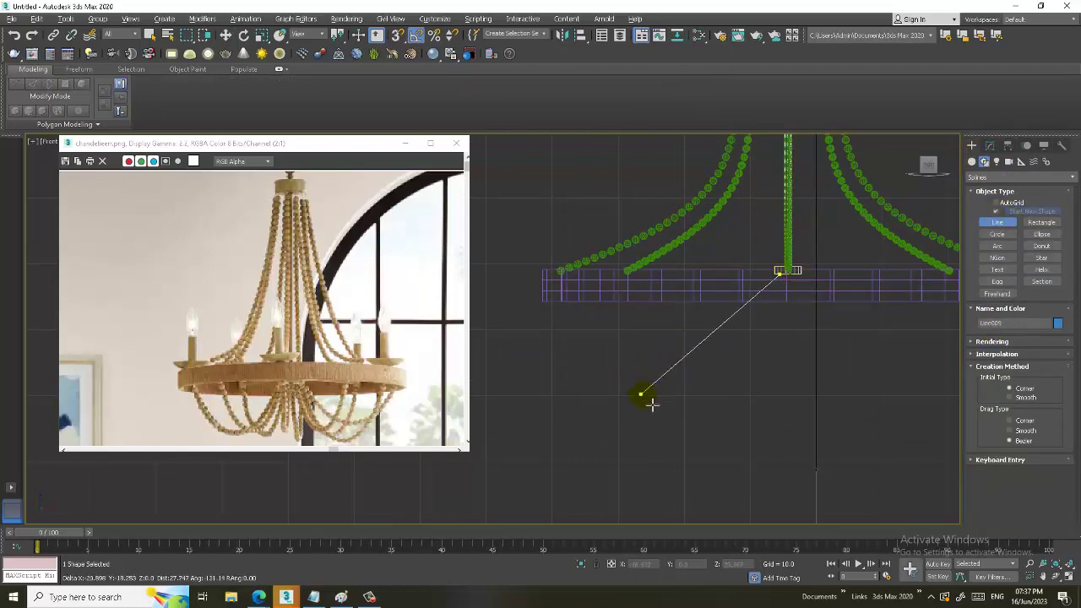
left_click(670, 400)
left_click_drag(671, 404, 629, 395)
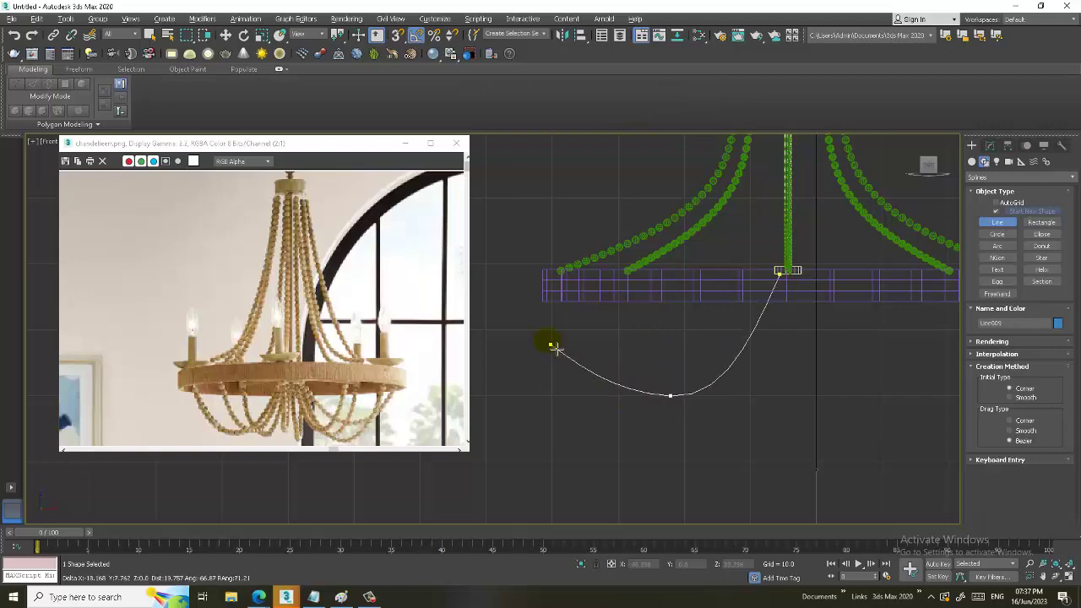
left_click(553, 293)
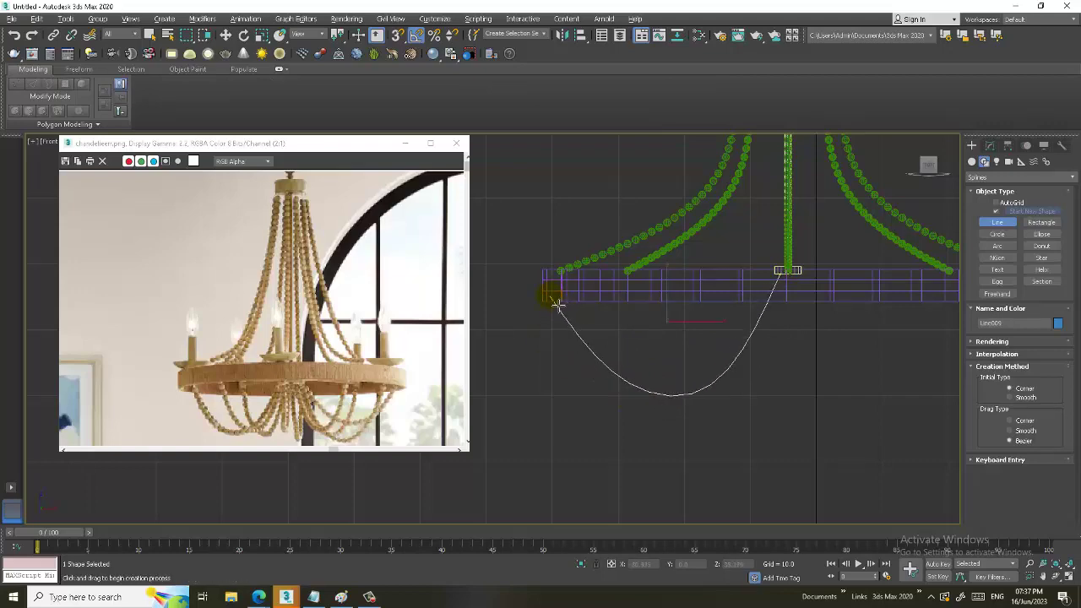
right_click(550, 295)
key("alt+w")
right_click(734, 429)
key("alt+w")
middle_click_drag(734, 429, 709, 391, "alt")
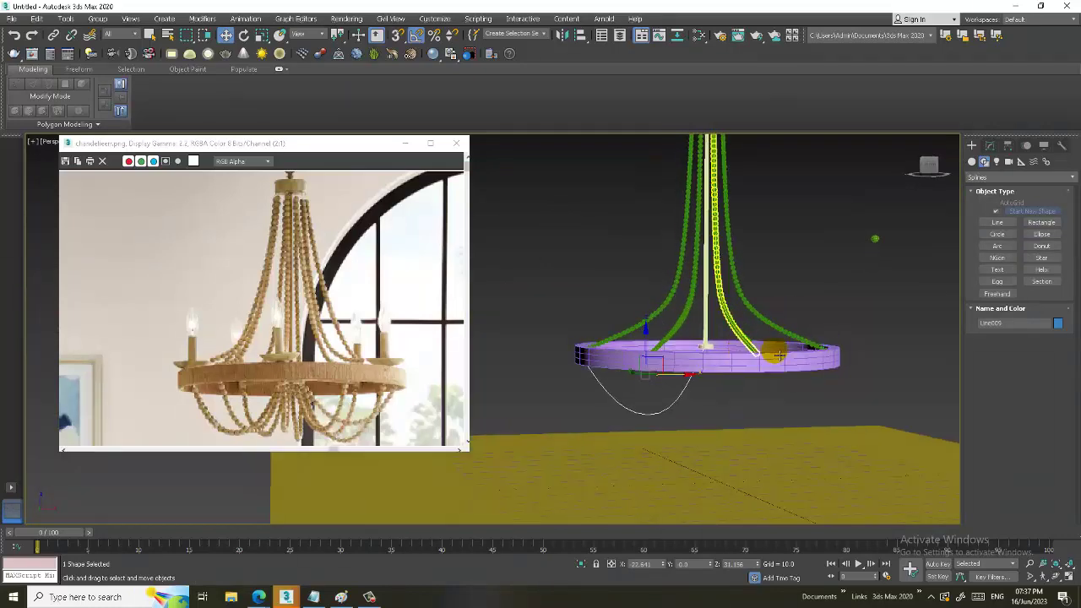
middle_click_drag(709, 391, 794, 312, "alt")
left_click(812, 244)
middle_click_drag(812, 244, 812, 272, "alt")
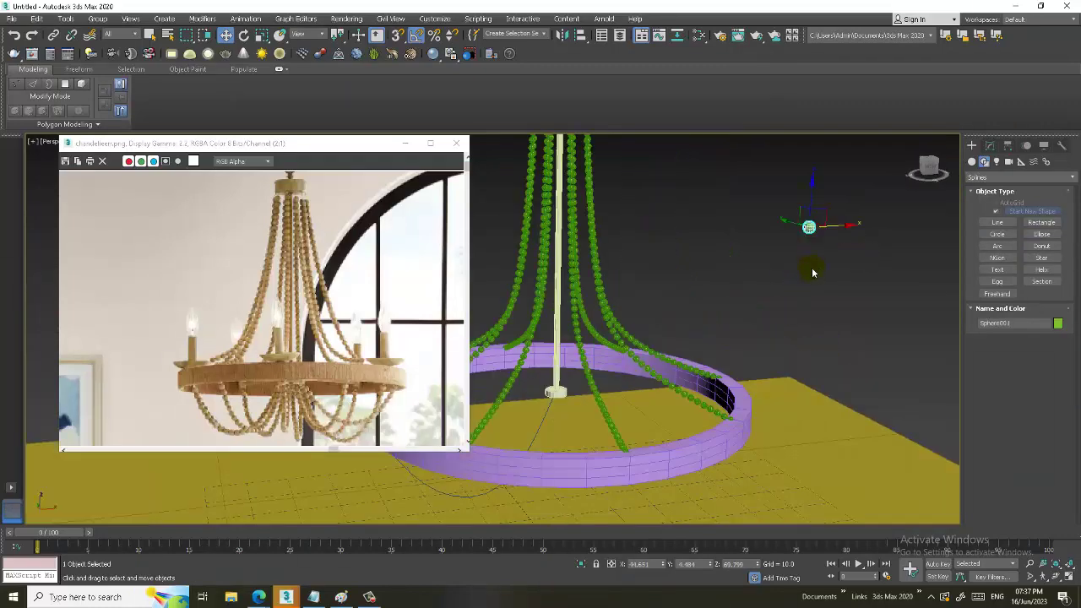
key("r")
key("w")
scroll(793, 291, "down", 3)
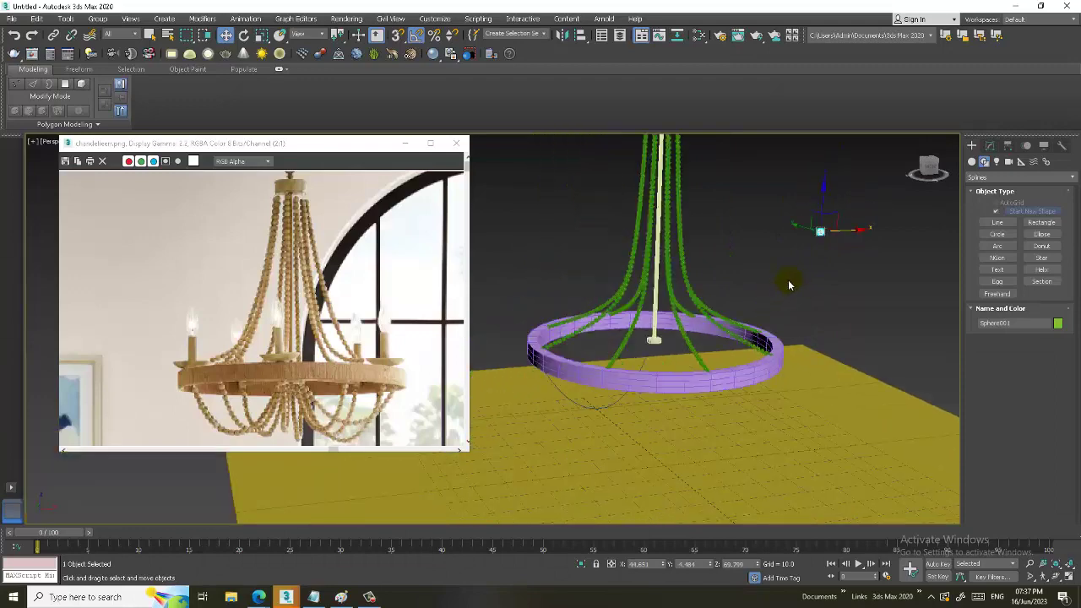
middle_click_drag(854, 257, 841, 284, "alt")
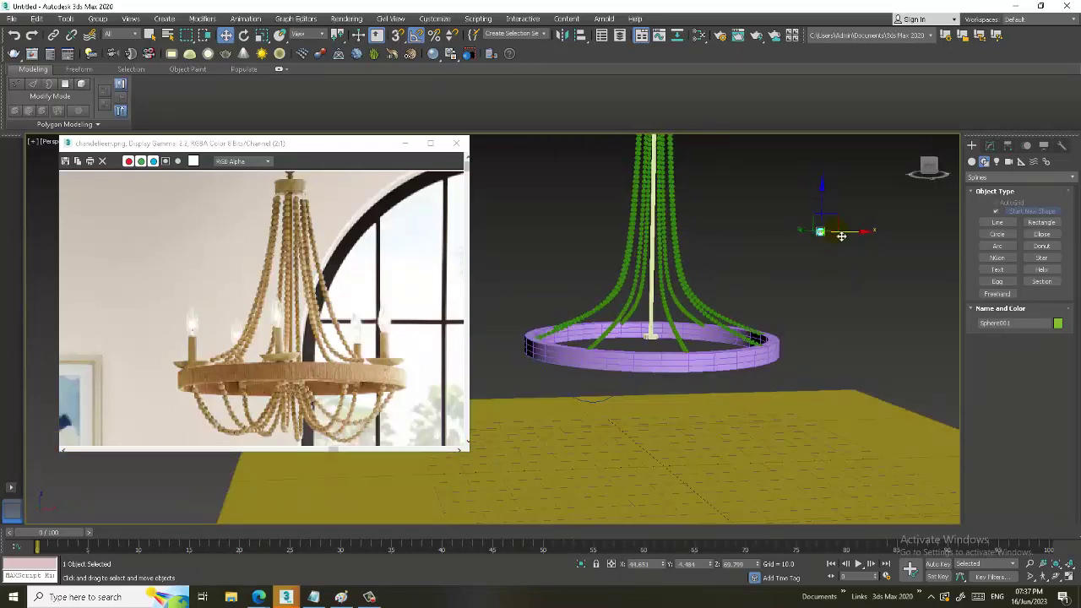
mouse_move(841, 236)
middle_mouse_down("alt")
mouse_move(835, 287)
mouse_move(859, 339)
middle_mouse_up("alt")
scroll(813, 315, "up", 5)
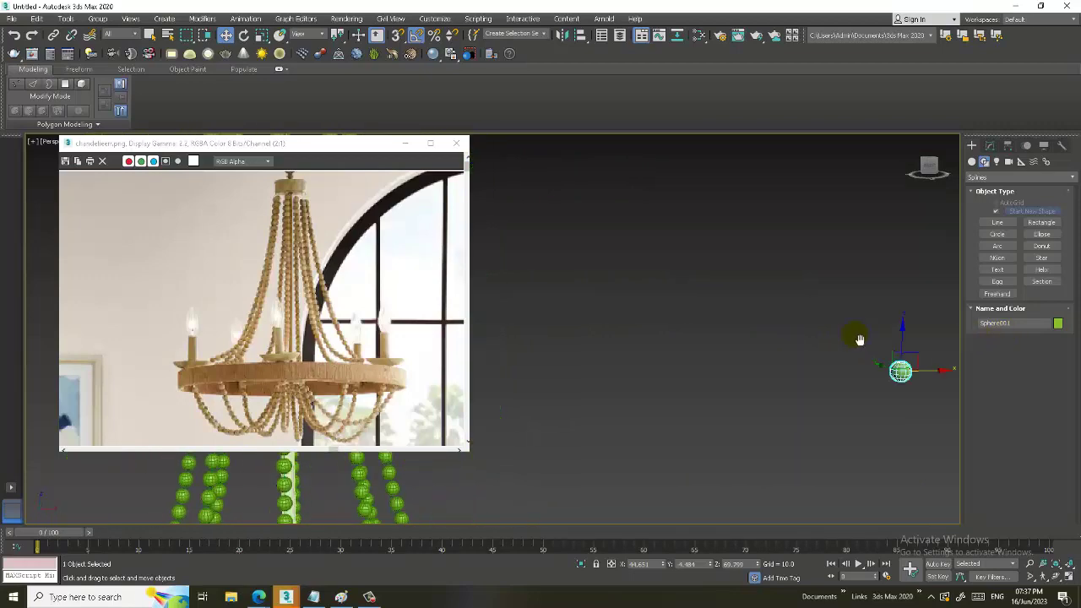
scroll(860, 339, "down", 5)
key("r")
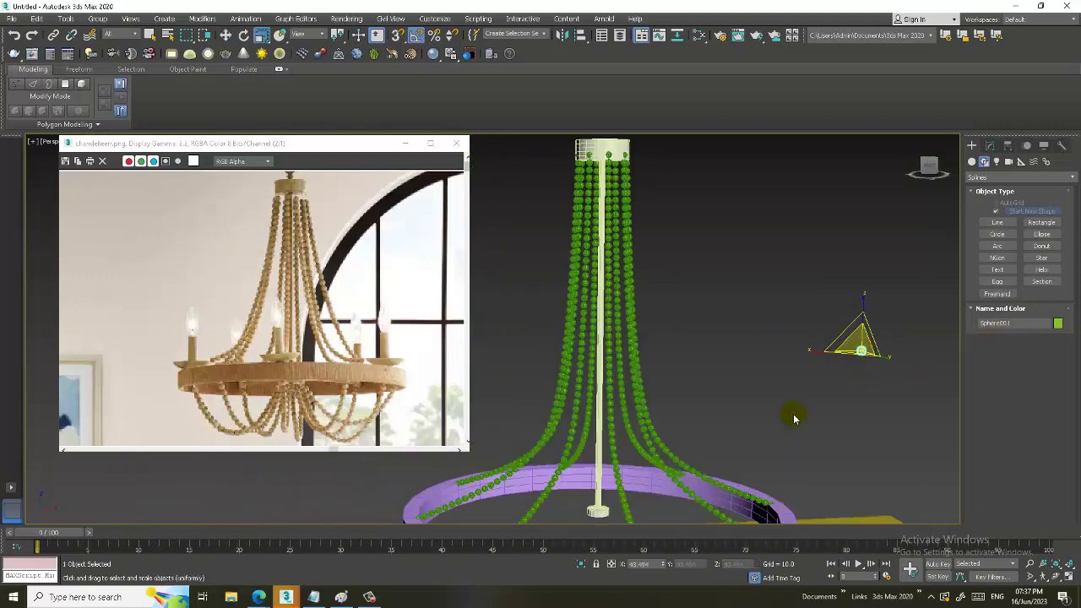
scroll(794, 418, "down", 3)
key("w")
scroll(808, 330, "up", 4)
scroll(728, 353, "up", 2)
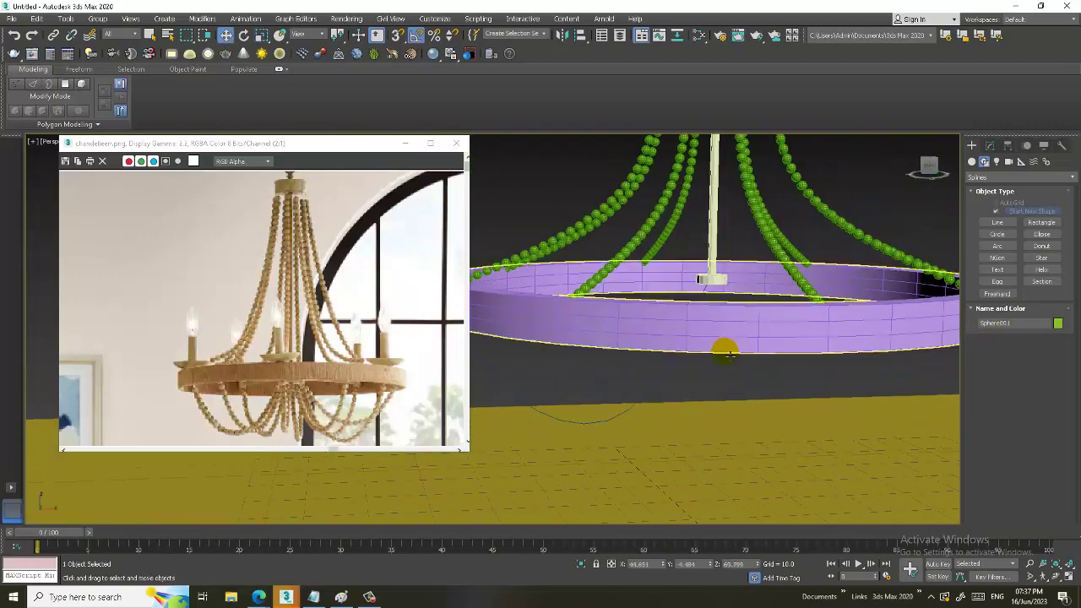
scroll(727, 353, "down", 2)
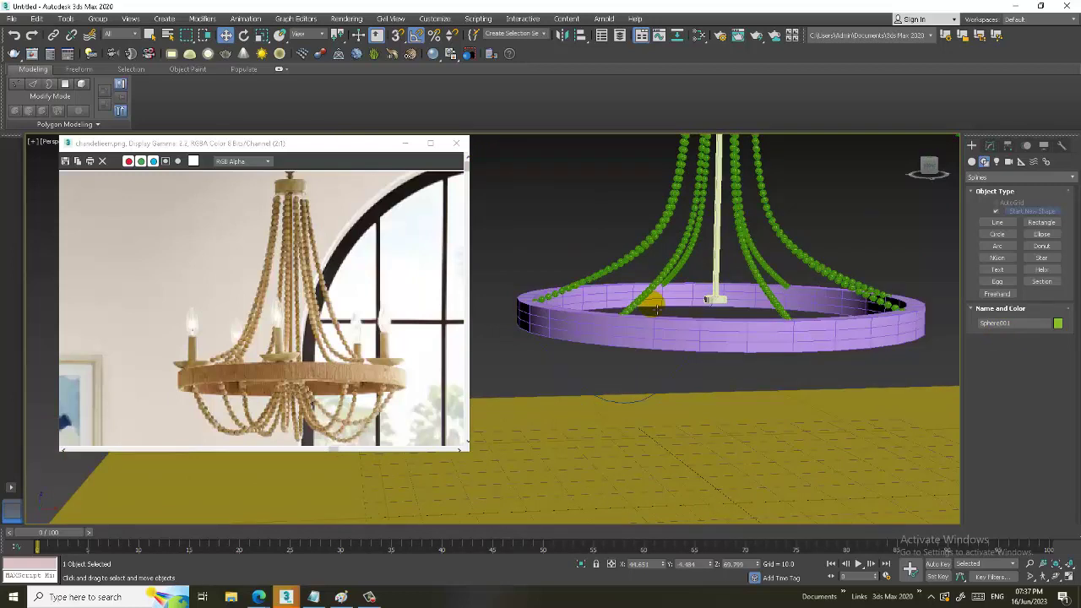
Use the Spacing Tool to place 34 bead copies along Line009 and apply it.
left_click(67, 20)
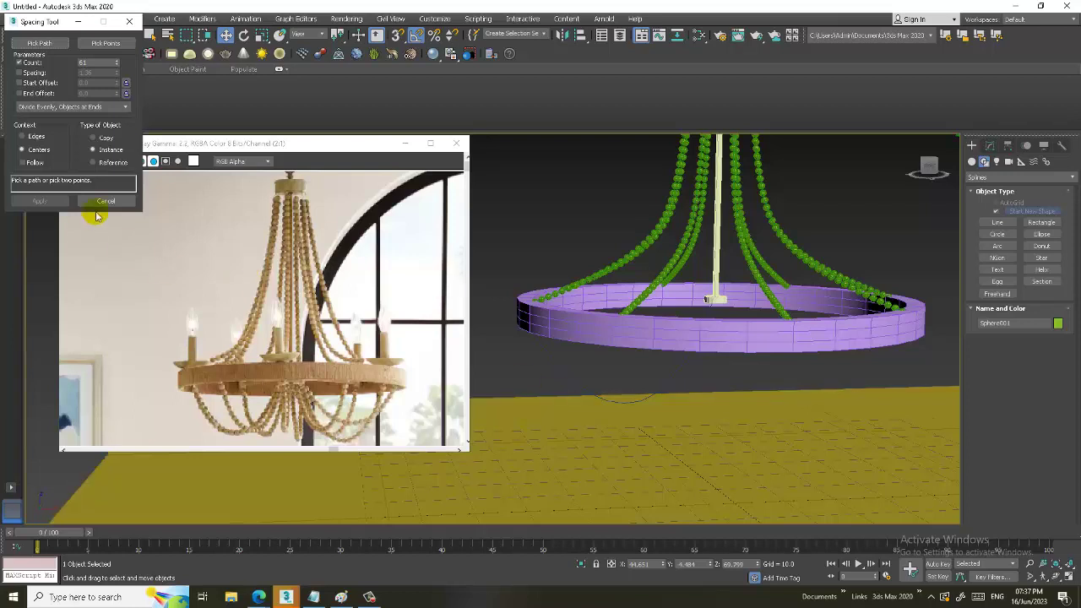
left_click(639, 408)
left_click_drag(117, 67, 123, 81)
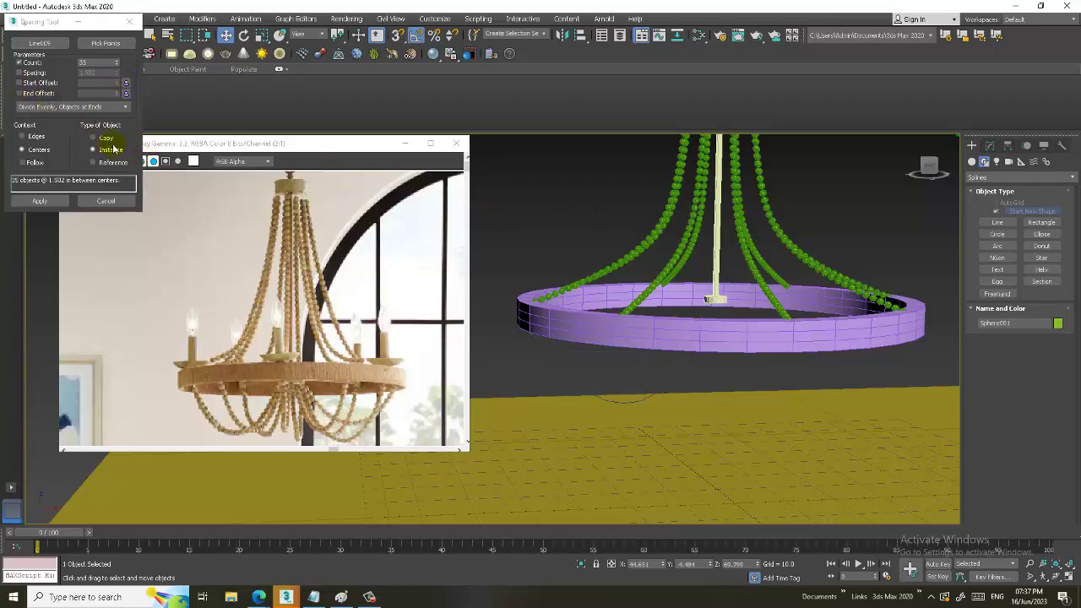
left_click(118, 67)
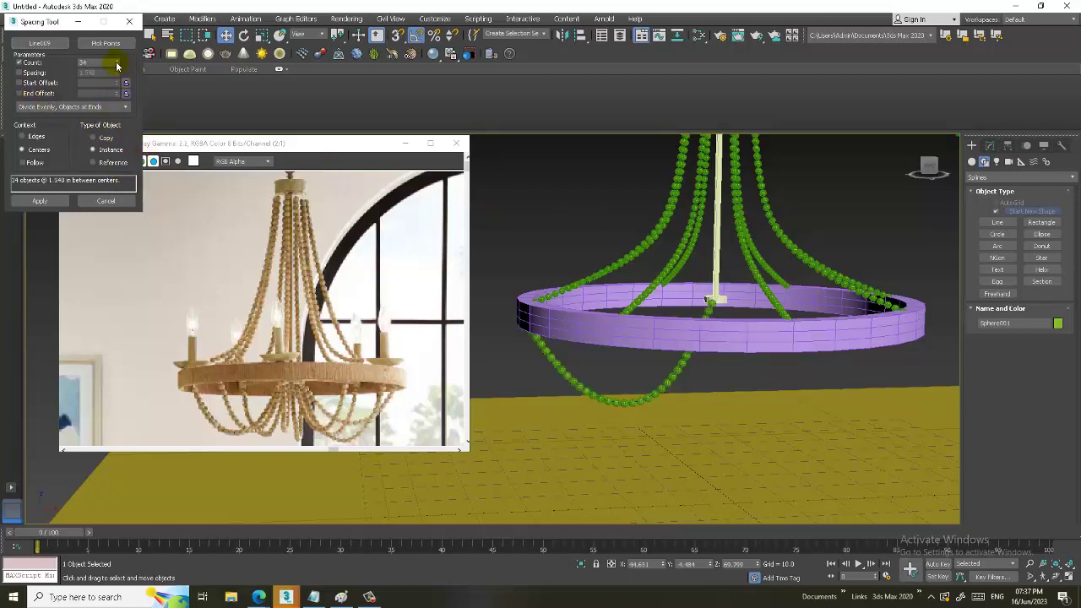
left_click(56, 203)
left_click(105, 201)
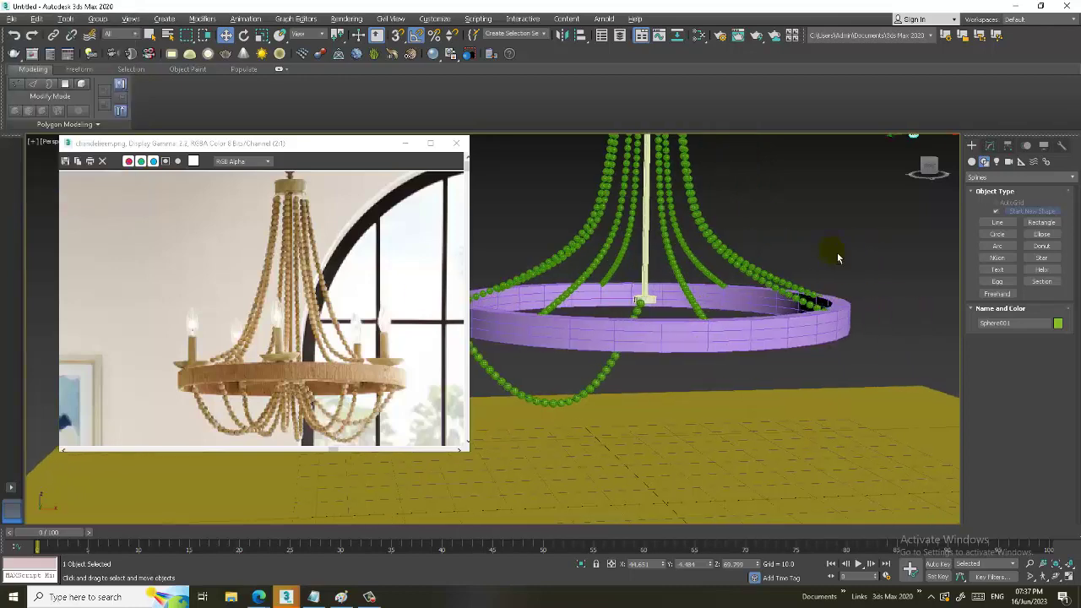
key("alt+w")
mouse_move(804, 250)
middle_mouse_down()
mouse_move(755, 257)
mouse_move(790, 265)
middle_mouse_up()
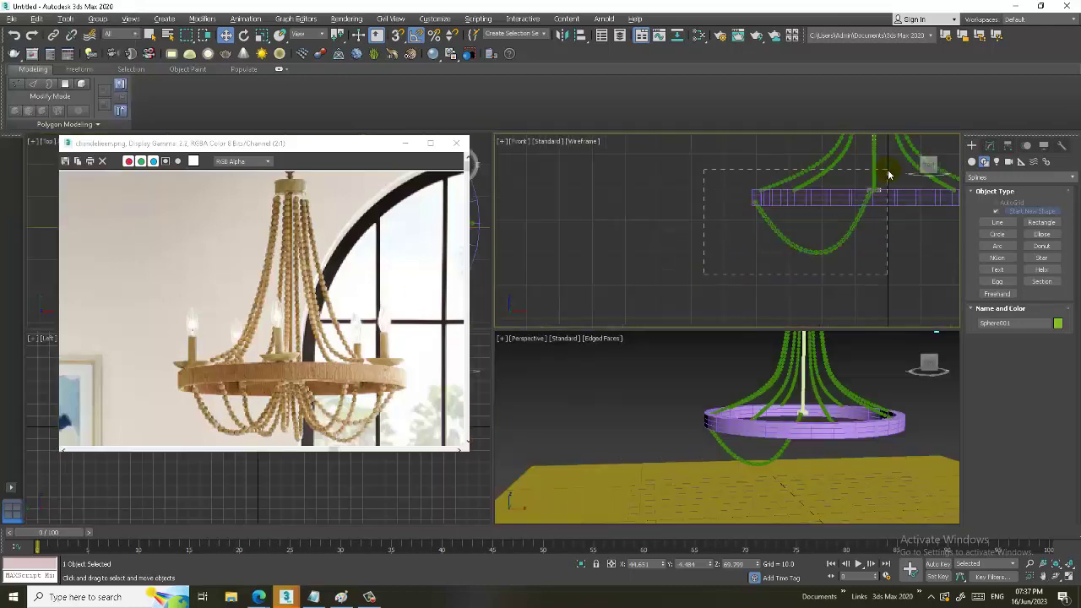
Select the new swag's beads without the ring and group them as Group009.
left_click_drag(888, 175, 886, 173)
key("z")
scroll(836, 218, "up", 2)
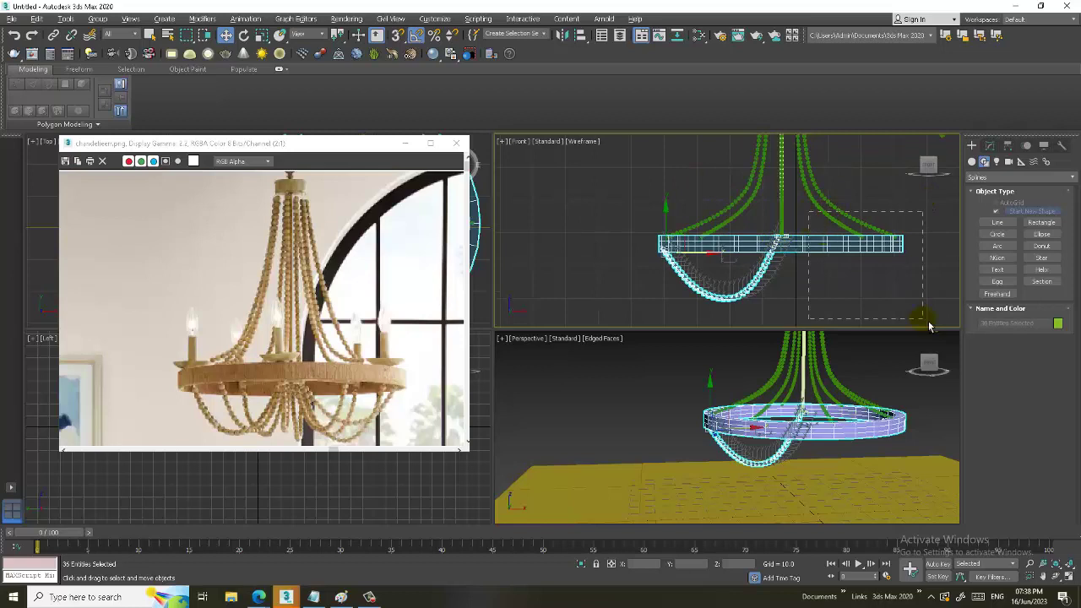
left_click_drag(809, 211, 929, 325, "alt")
scroll(830, 235, "up", 2)
scroll(786, 250, "down", 2)
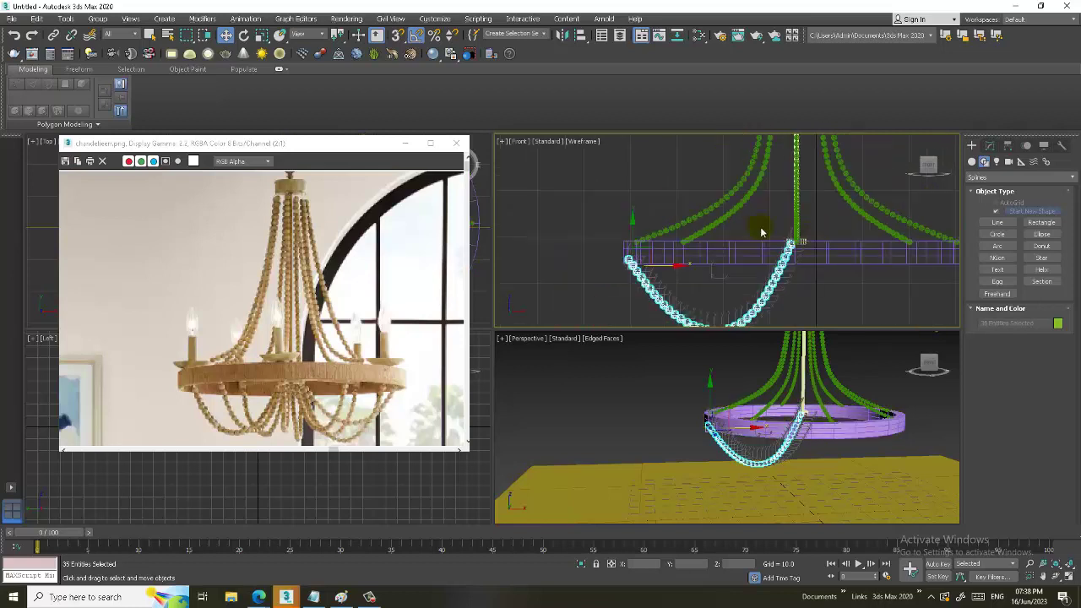
left_click(98, 19)
left_click(123, 32)
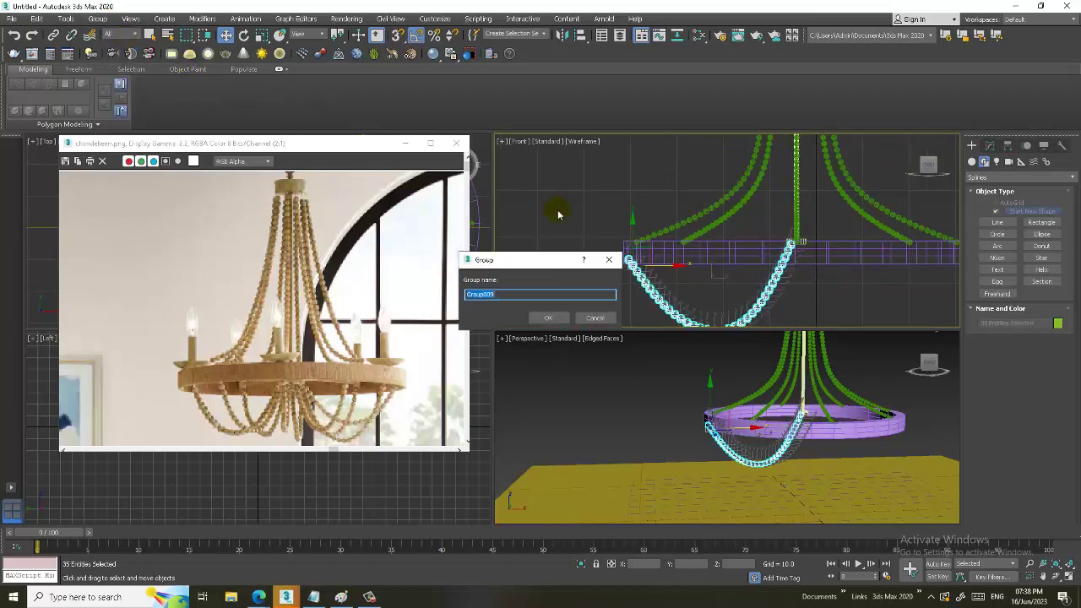
left_click(548, 317)
Maximize the Top view and nudge Group009 up slightly.
middle_click_drag(566, 253, 518, 249)
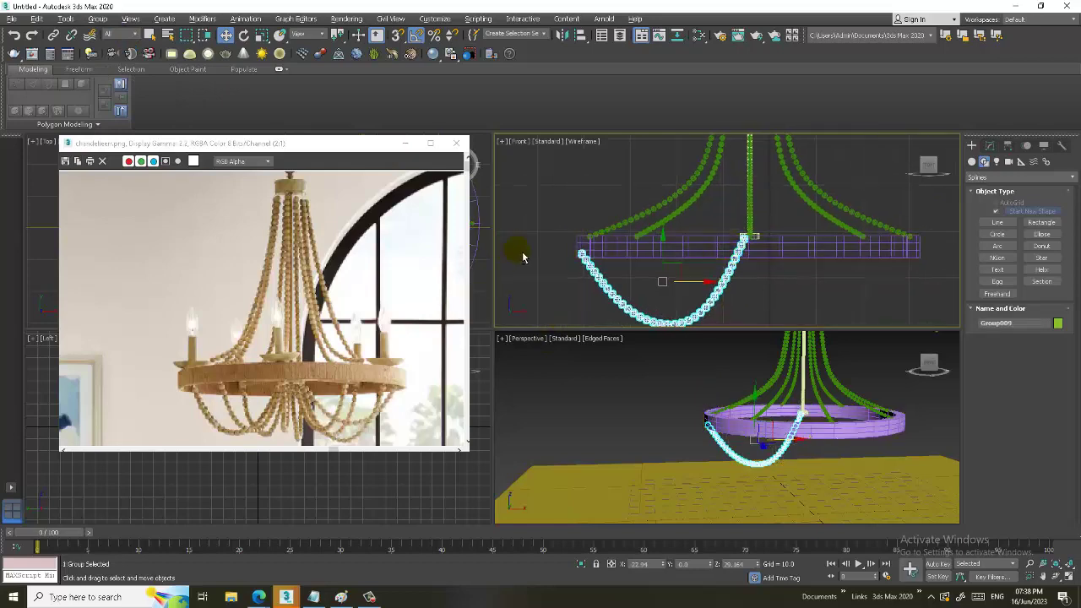
scroll(540, 282, "up", 2)
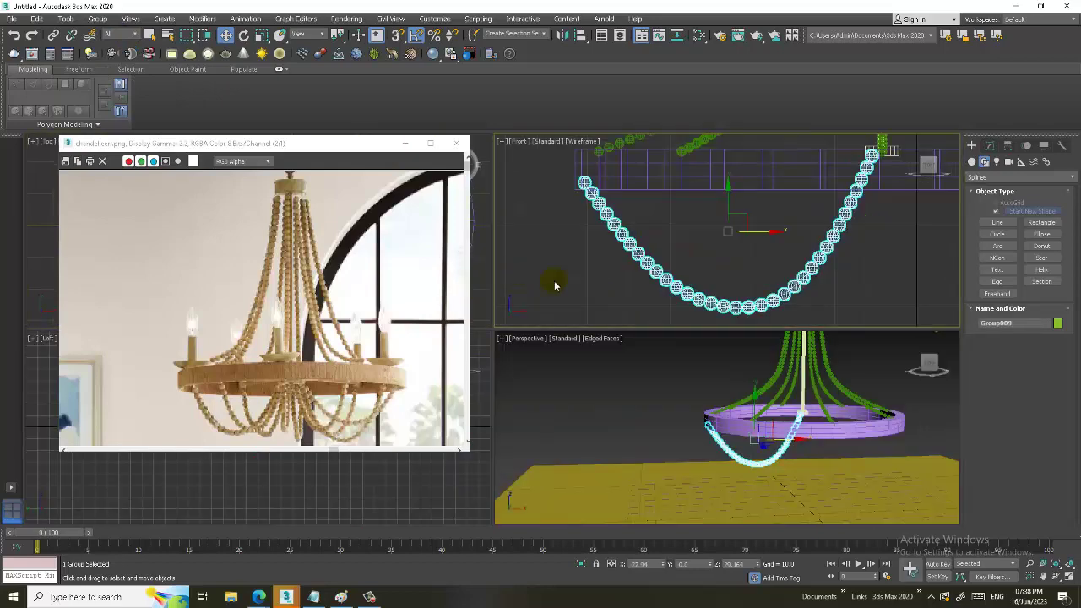
right_click(484, 295)
key("alt+w")
scroll(574, 278, "up", 3)
scroll(639, 258, "down", 2)
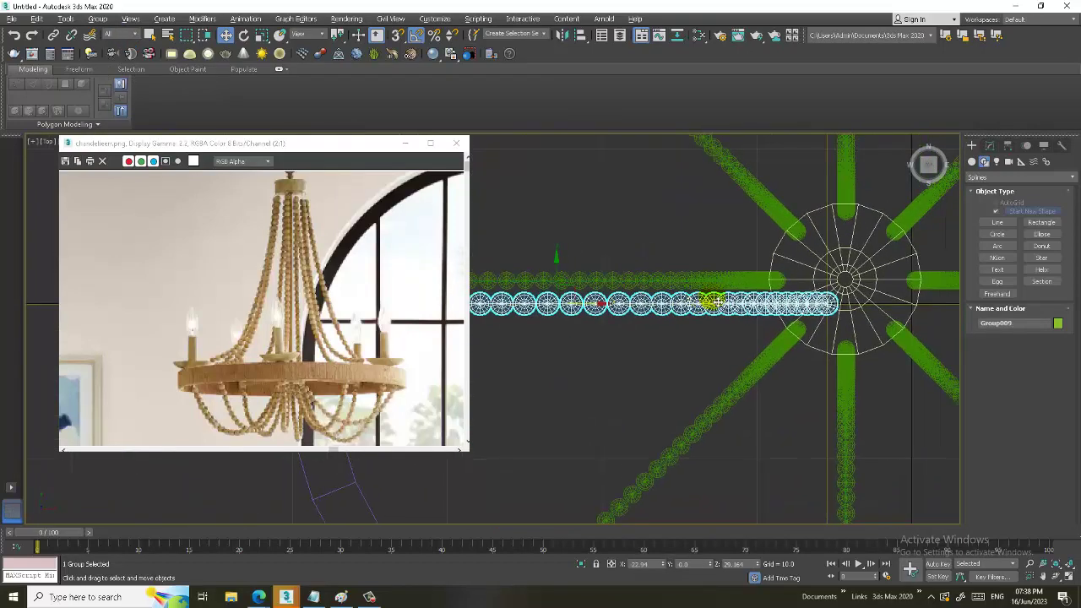
scroll(709, 297, "down", 1)
left_click_drag(638, 271, 642, 263)
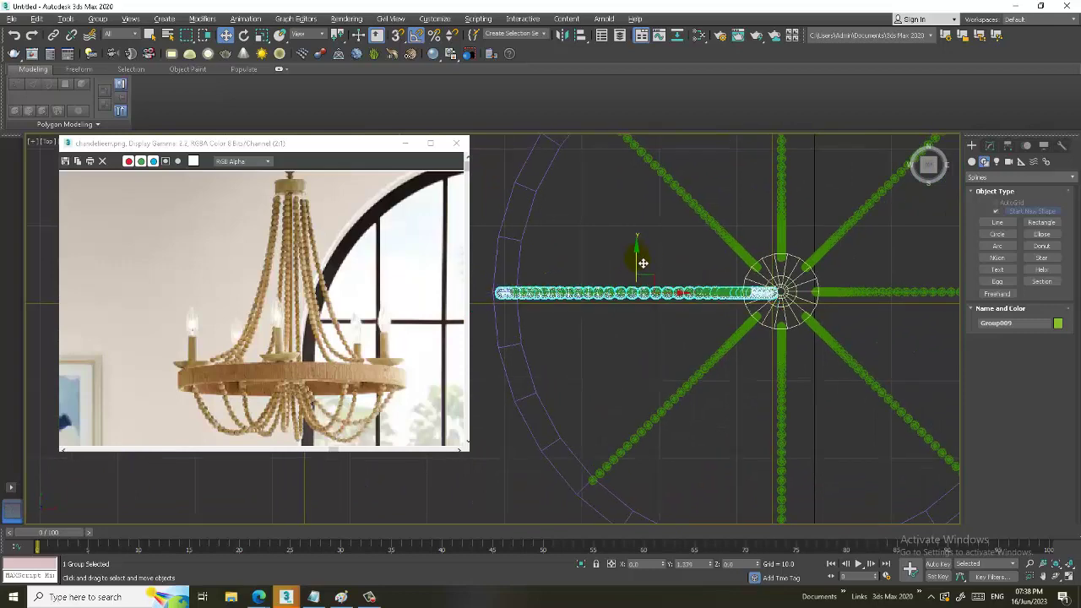
Move the swag group's pivot alone to the centre of the ring.
left_click(1007, 146)
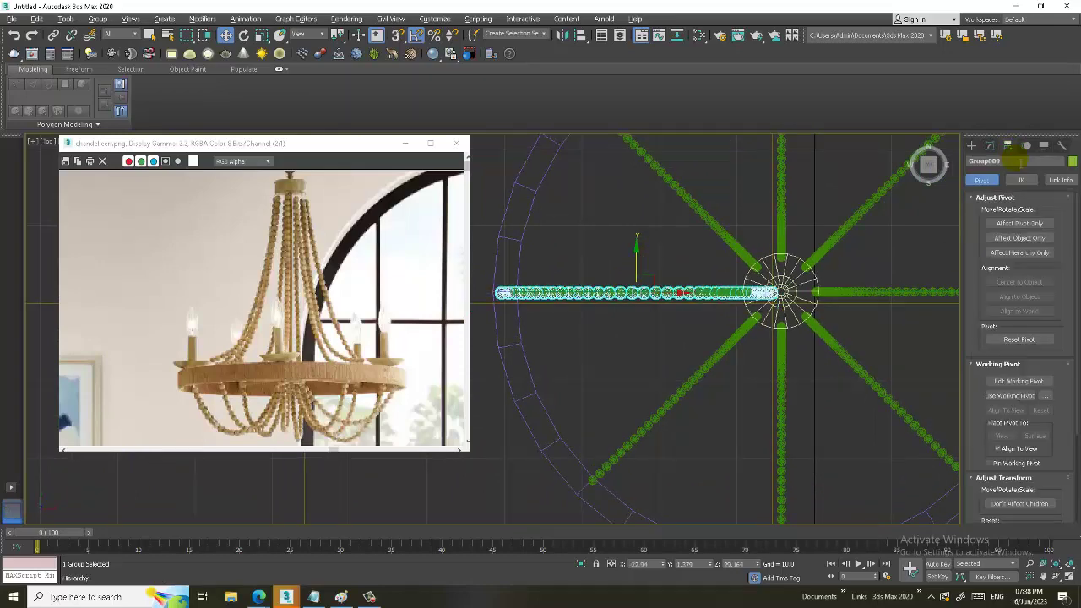
left_click(1020, 224)
scroll(775, 292, "up", 3)
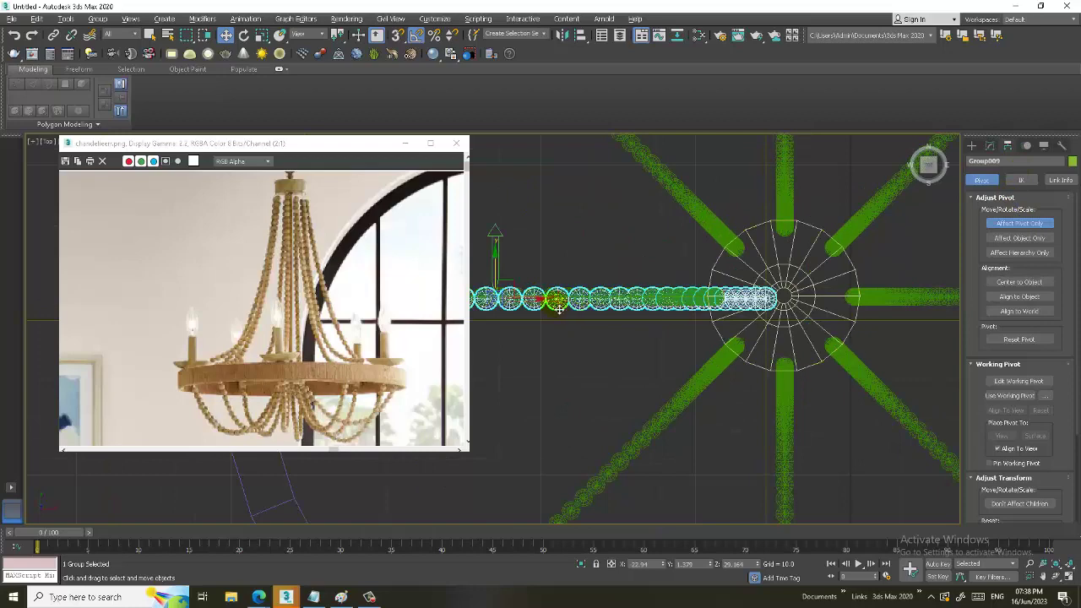
left_click_drag(557, 302, 836, 317)
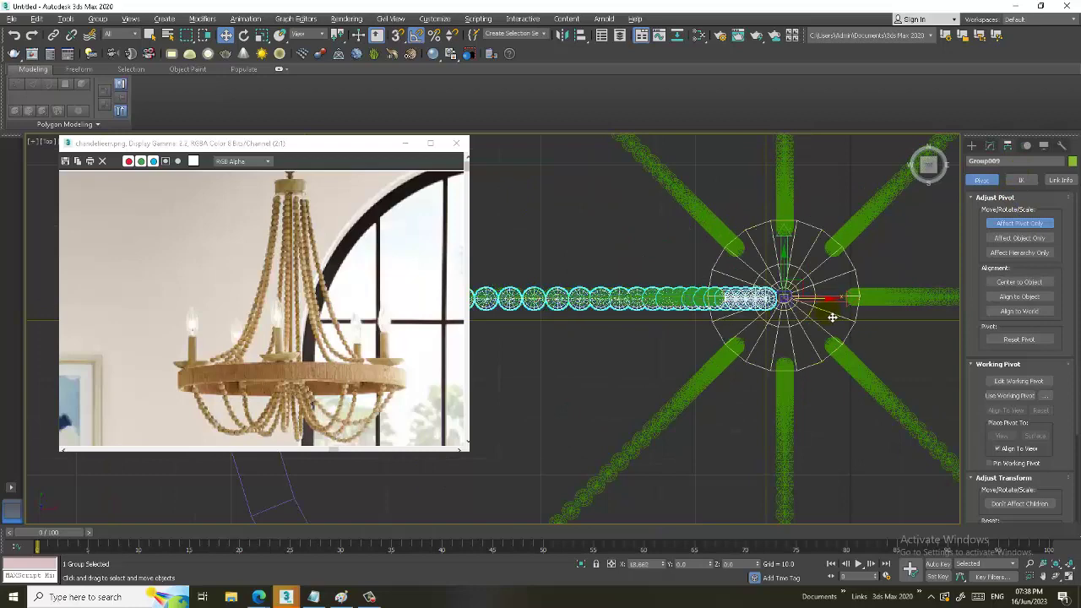
scroll(831, 317, "up", 2)
scroll(828, 314, "up", 3)
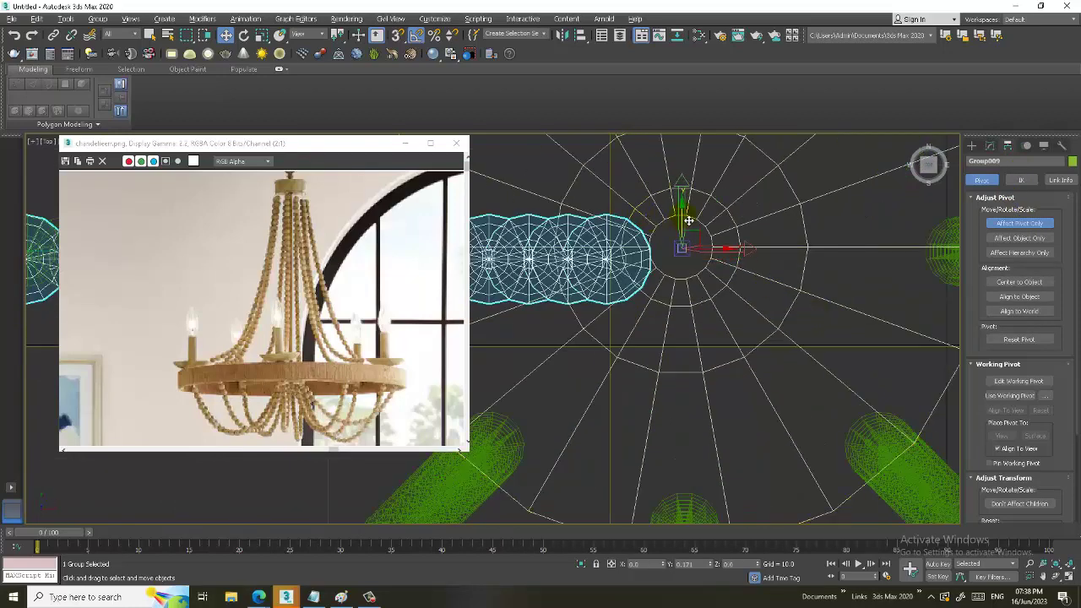
scroll(822, 307, "down", 2)
scroll(823, 307, "down", 2)
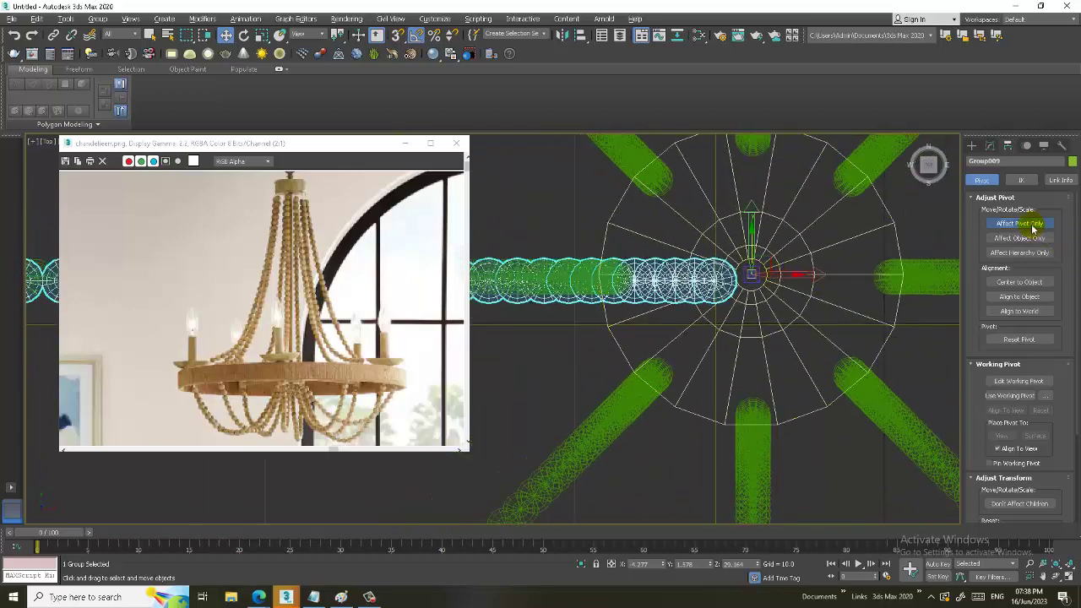
left_click(1032, 225)
Rotate-copy the swag strand 45 degrees around the centre, making seven copies.
scroll(844, 268, "down", 2)
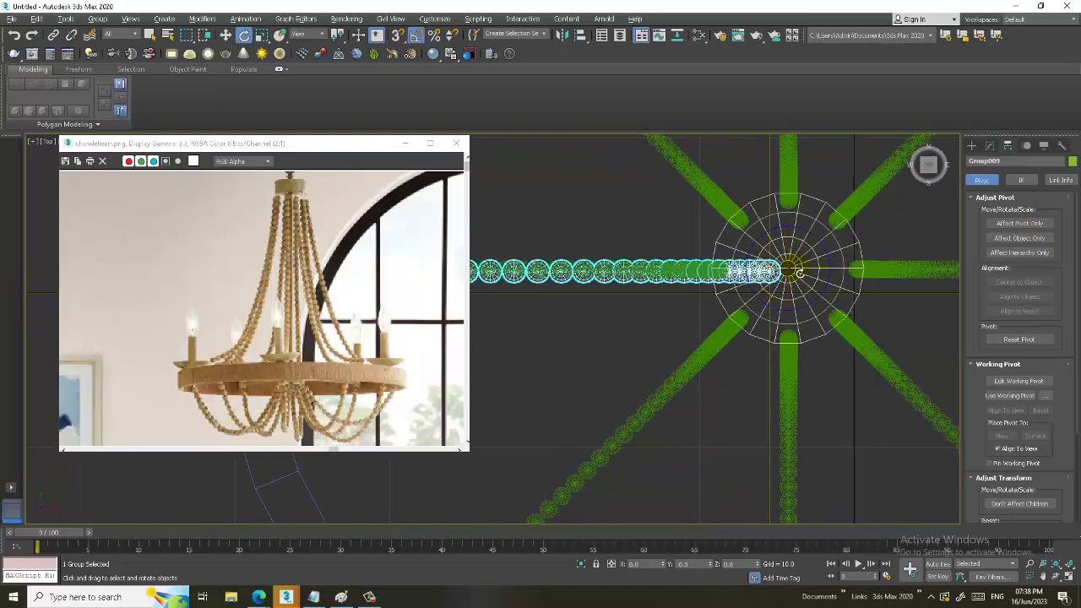
scroll(849, 268, "down", 2)
left_click_drag(847, 260, 845, 255, "shift")
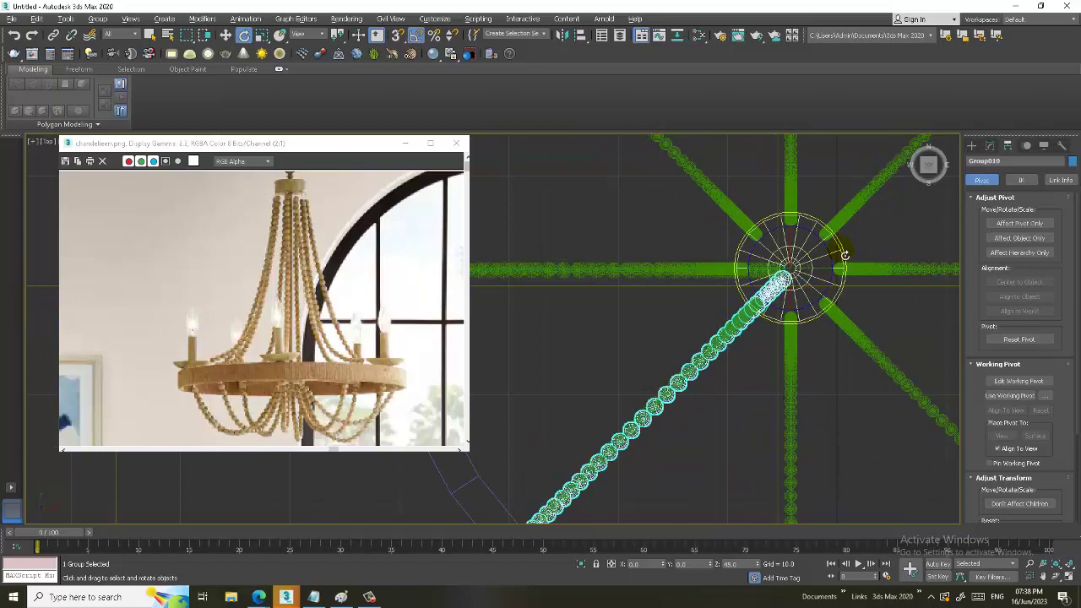
left_click_drag(844, 255, 840, 252, "shift")
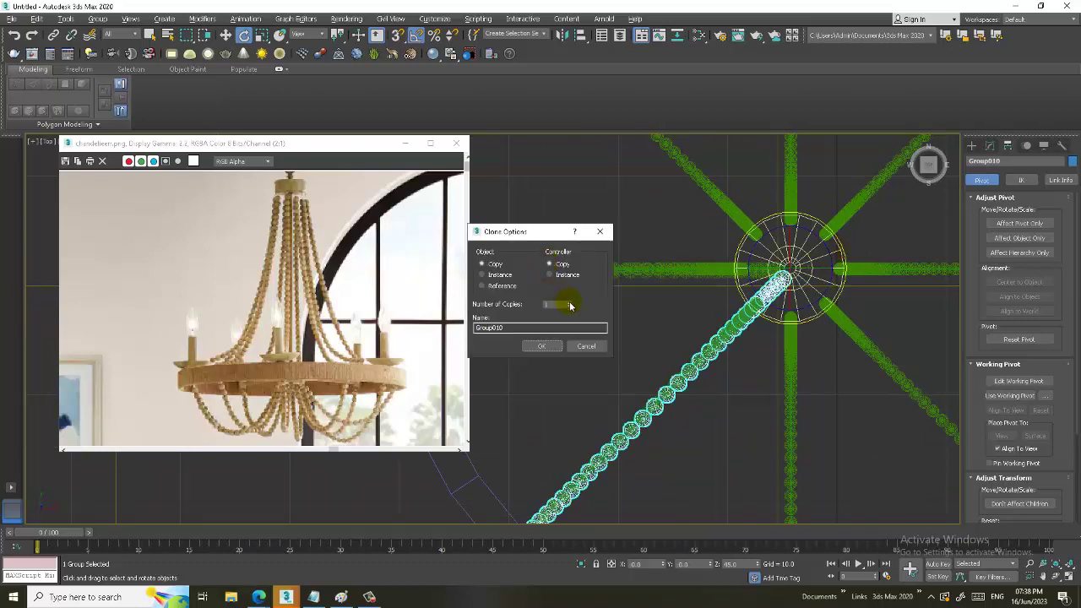
left_click(541, 346)
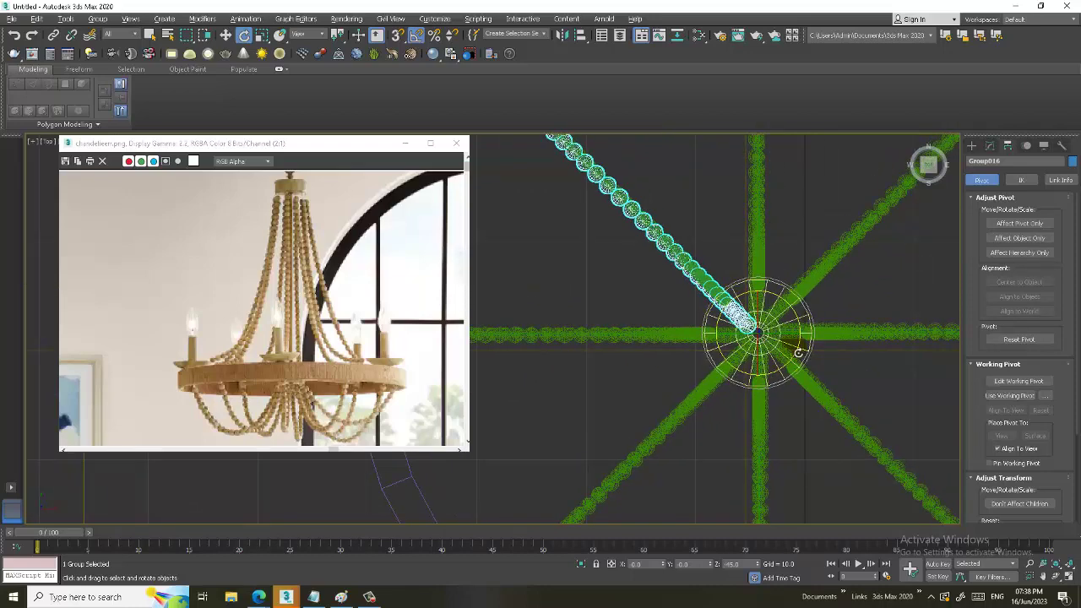
Maximize the Perspective view, orbit out over the whole chandelier, deselect, and begin saving.
key("alt+w")
key("alt+w")
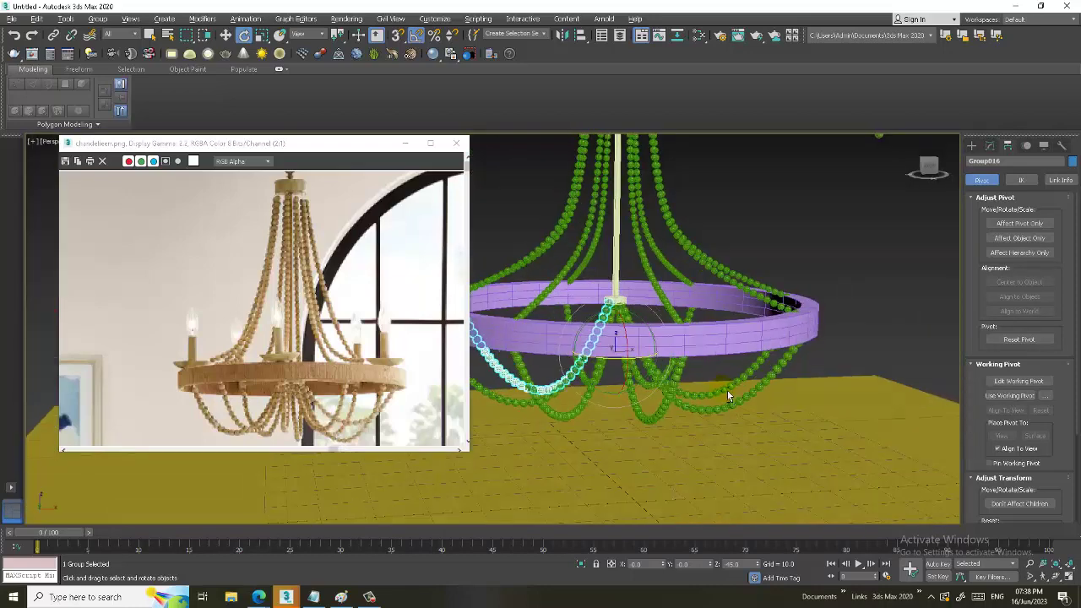
mouse_move(727, 390)
middle_mouse_down("alt")
mouse_move(797, 390)
mouse_move(811, 282)
middle_mouse_up("alt")
scroll(793, 390, "down", 5)
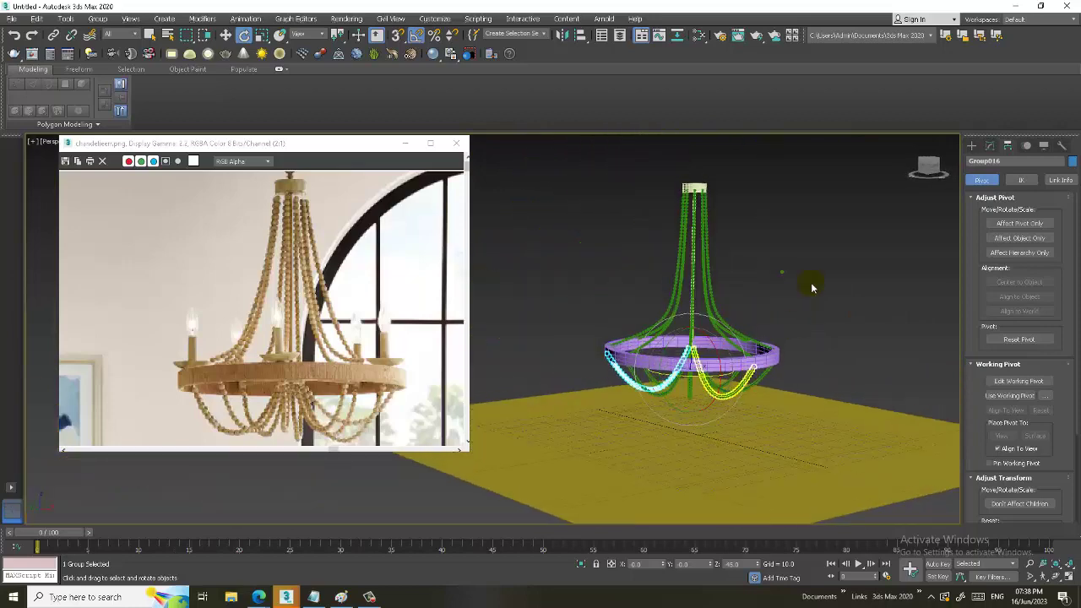
left_click(811, 287)
scroll(751, 321, "up", 3)
scroll(747, 321, "up", 2)
scroll(759, 329, "up", 2)
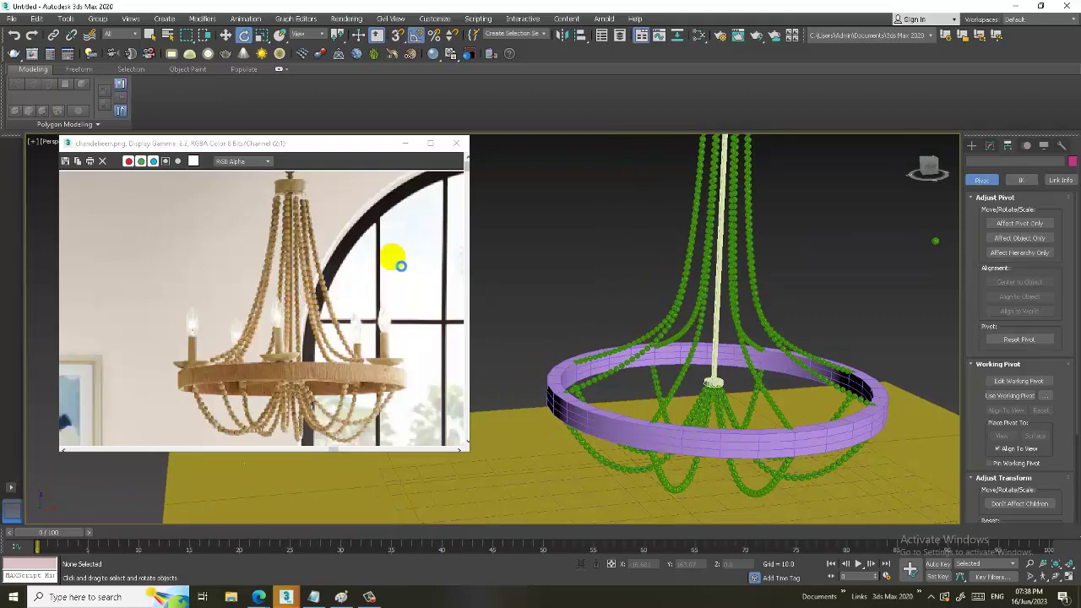
key("ctrl+s")
Save the scene as chandelier.max in the personal project folder under DATA (E:) > Staff.
left_click(32, 110)
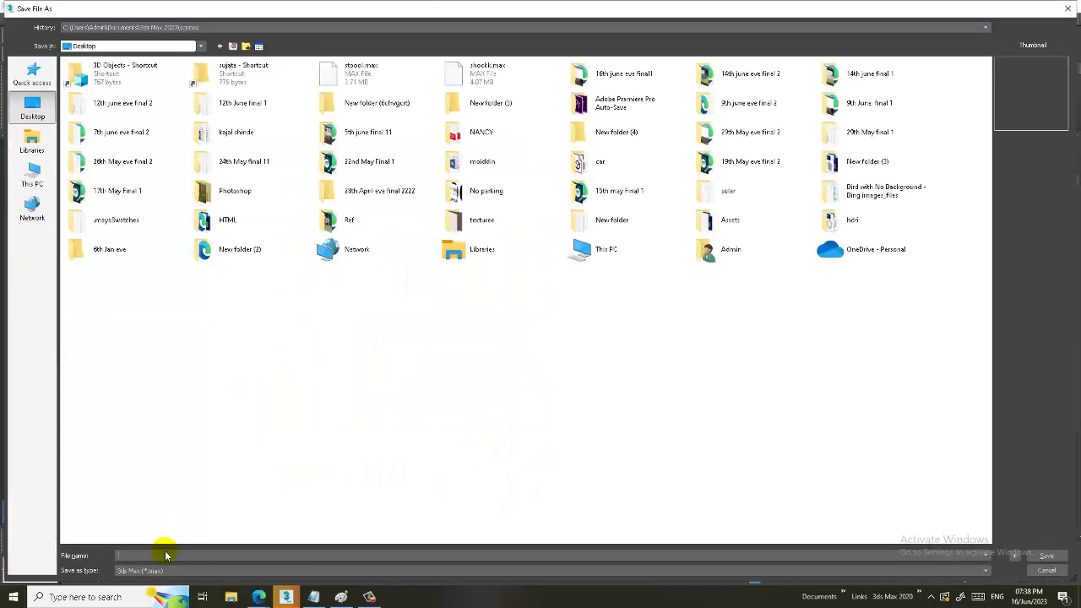
left_click(36, 179)
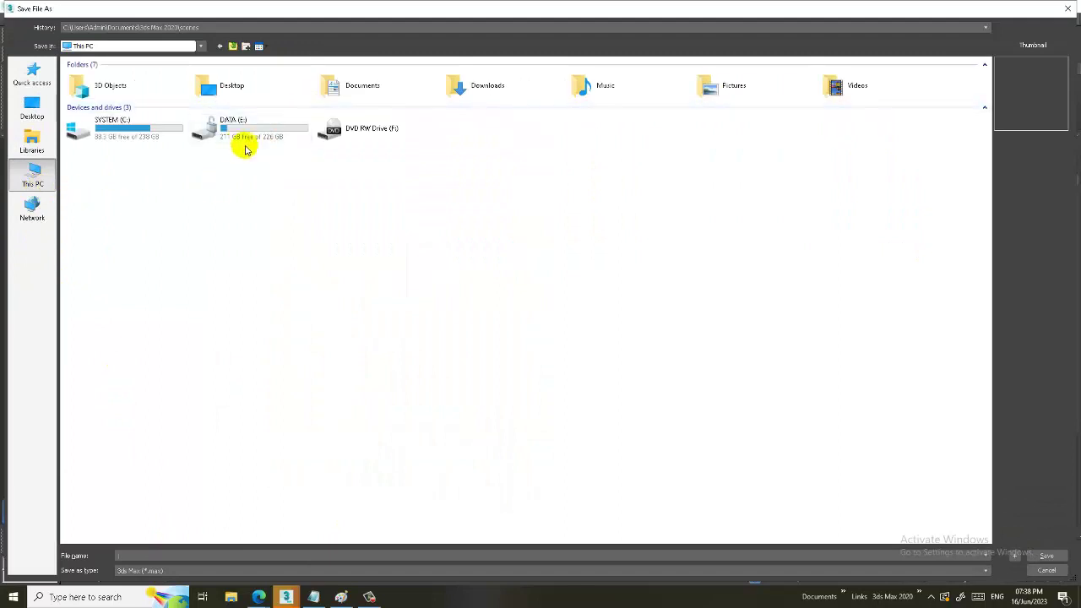
double_click(239, 136)
double_click(113, 94)
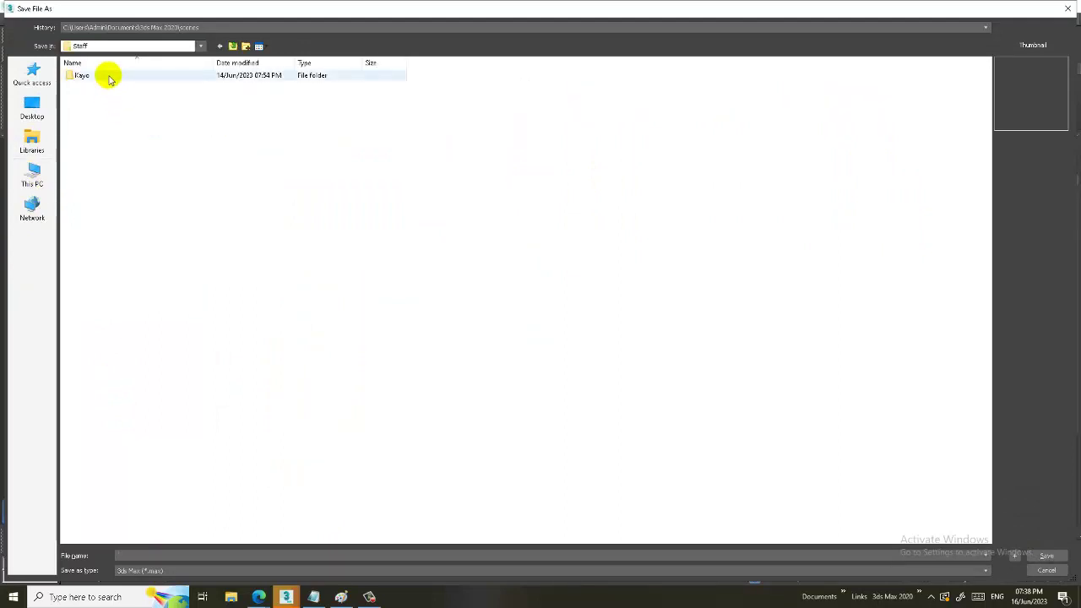
double_click(108, 78)
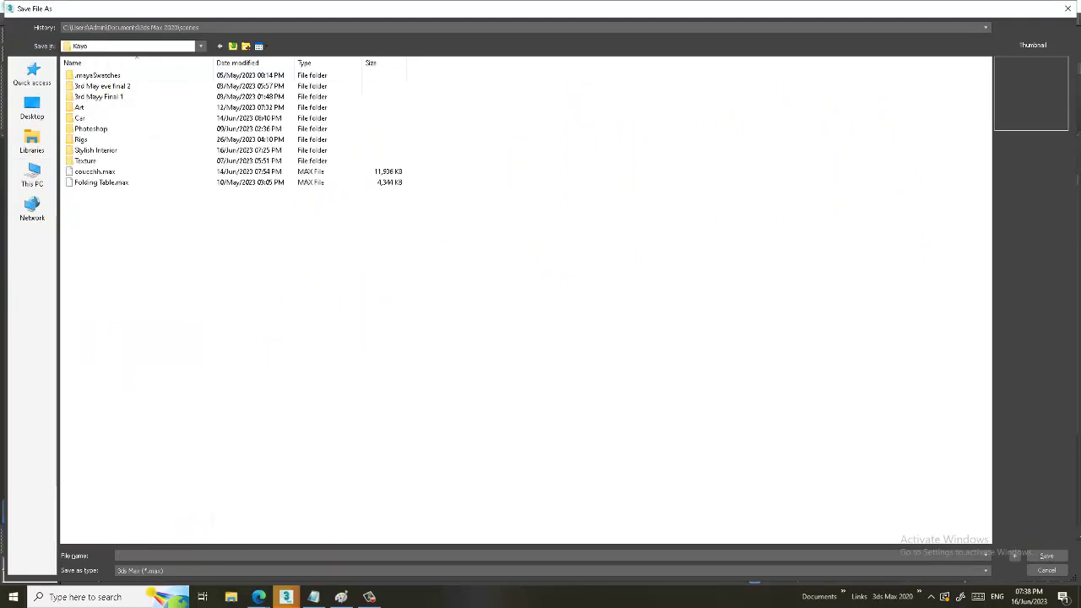
type("chaielier")
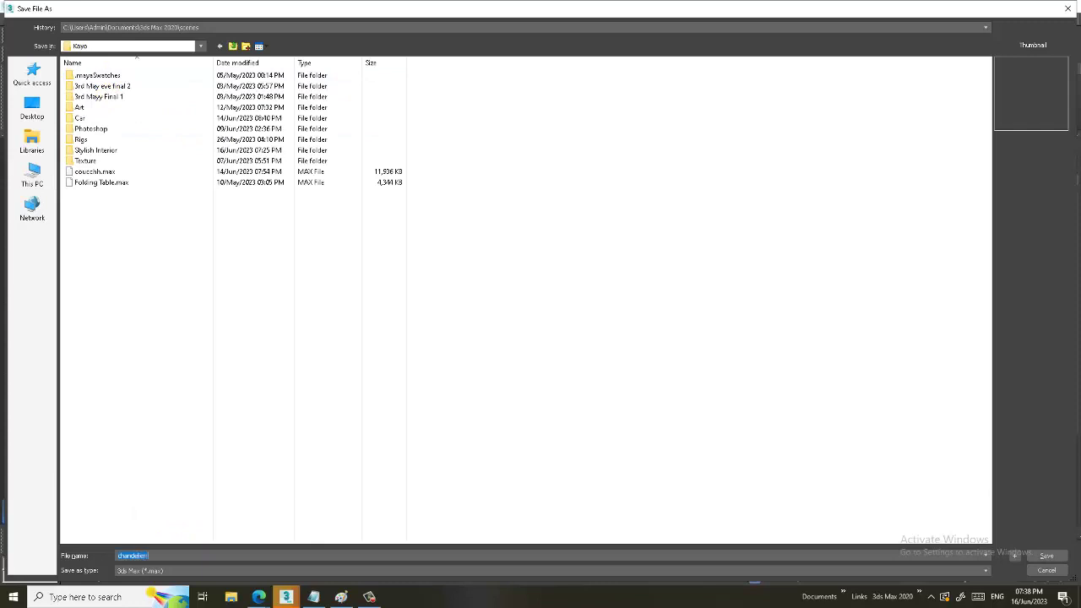
key("Return")
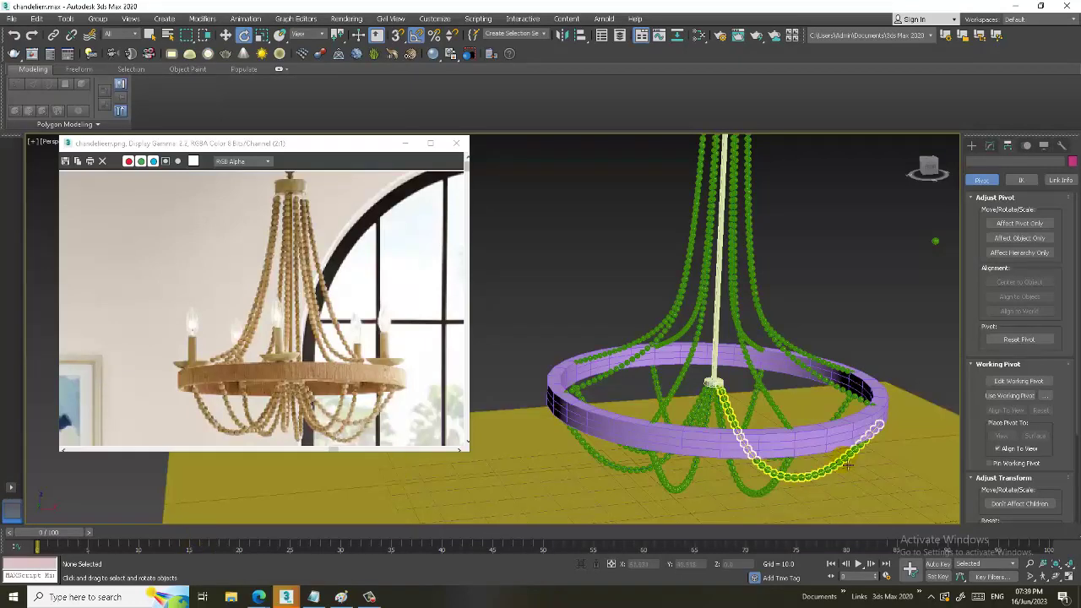
Draw a thin AutoGrid cylinder resting on the chandelier ring.
middle_click_drag(847, 386, 785, 398, "alt")
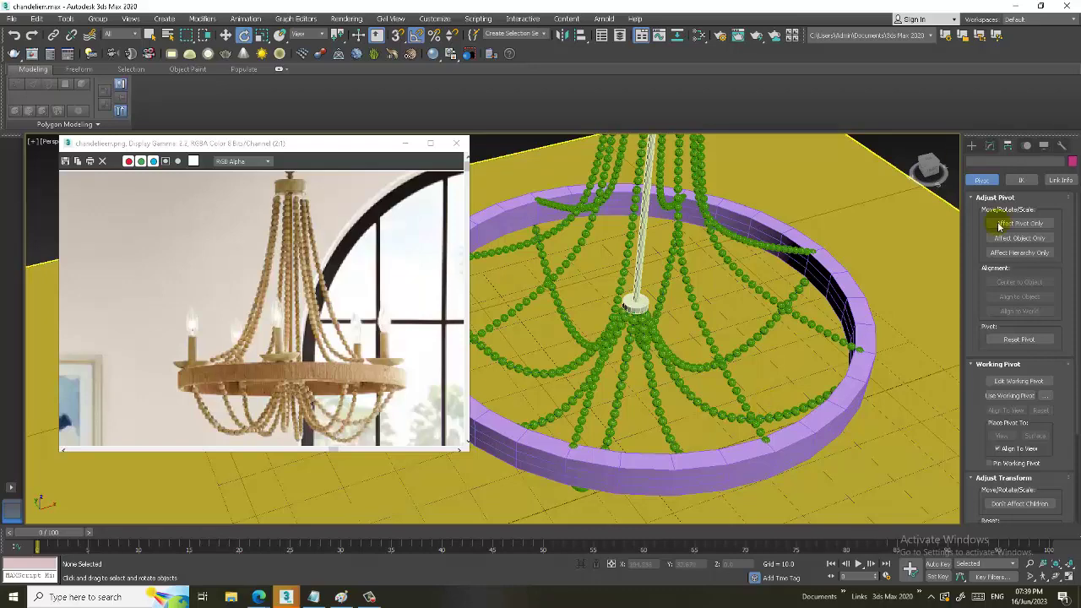
left_click(971, 147)
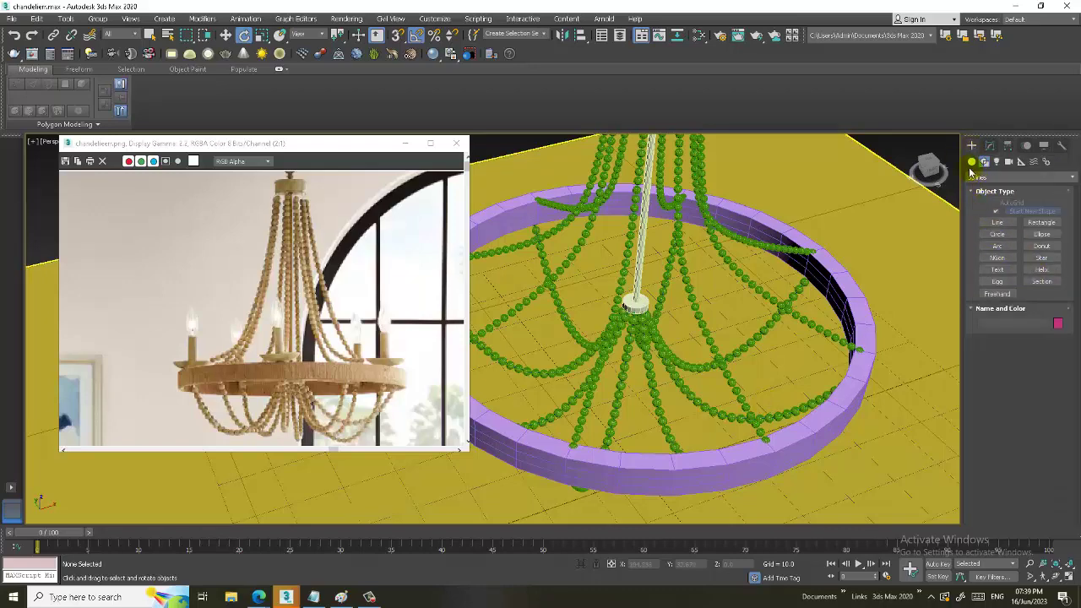
left_click(972, 162)
left_click(1004, 241)
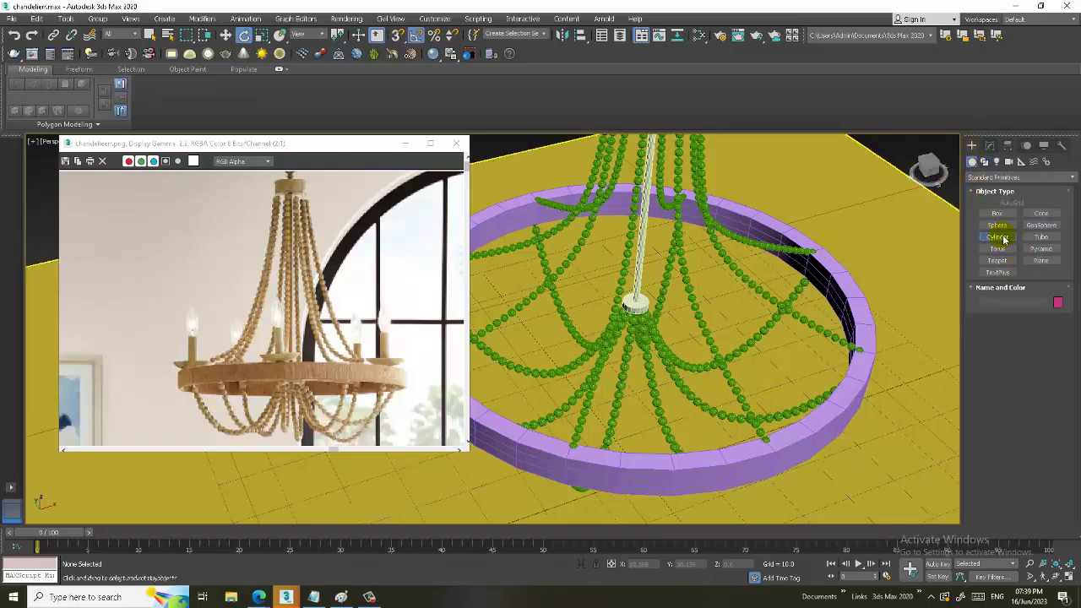
scroll(776, 380, "up", 2)
scroll(777, 380, "up", 2)
scroll(776, 380, "up", 3)
scroll(776, 397, "up", 2)
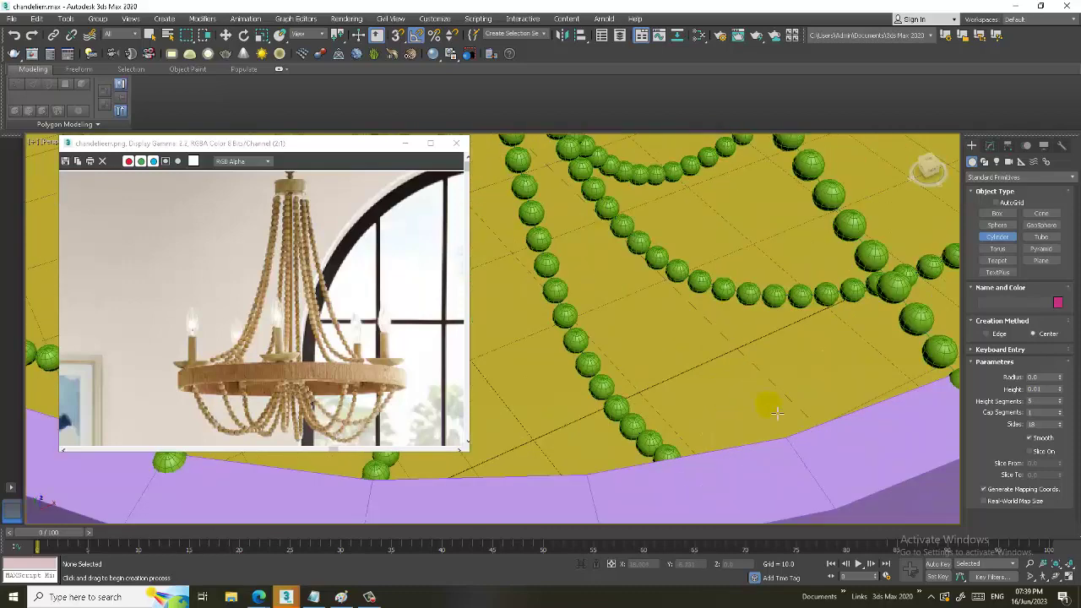
middle_click_drag(776, 412, 726, 431, "alt")
right_click(737, 432)
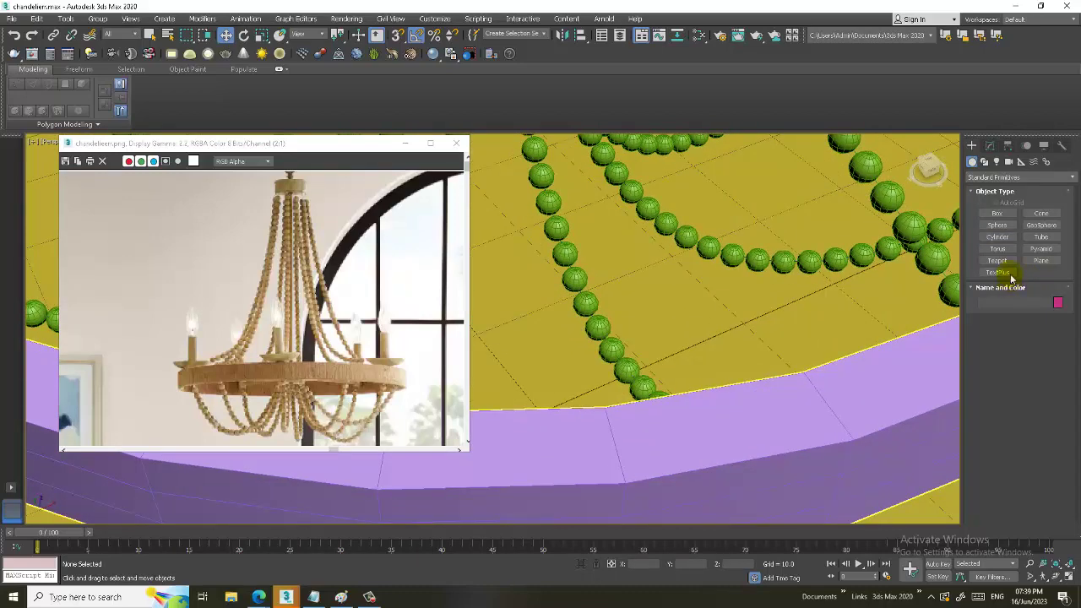
left_click(997, 236)
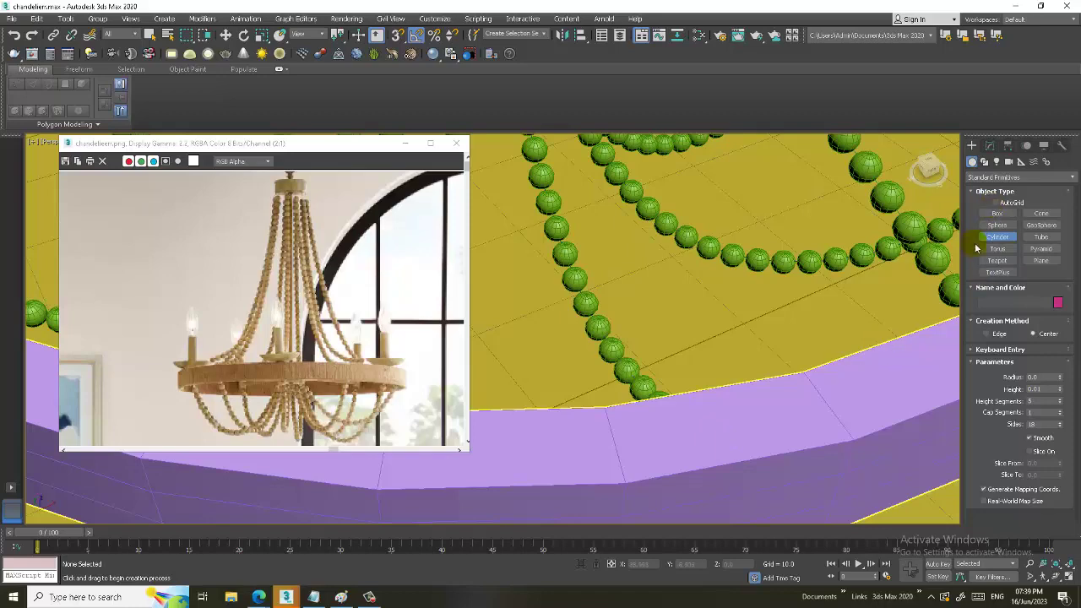
left_click(996, 202)
left_click_drag(735, 422, 808, 467)
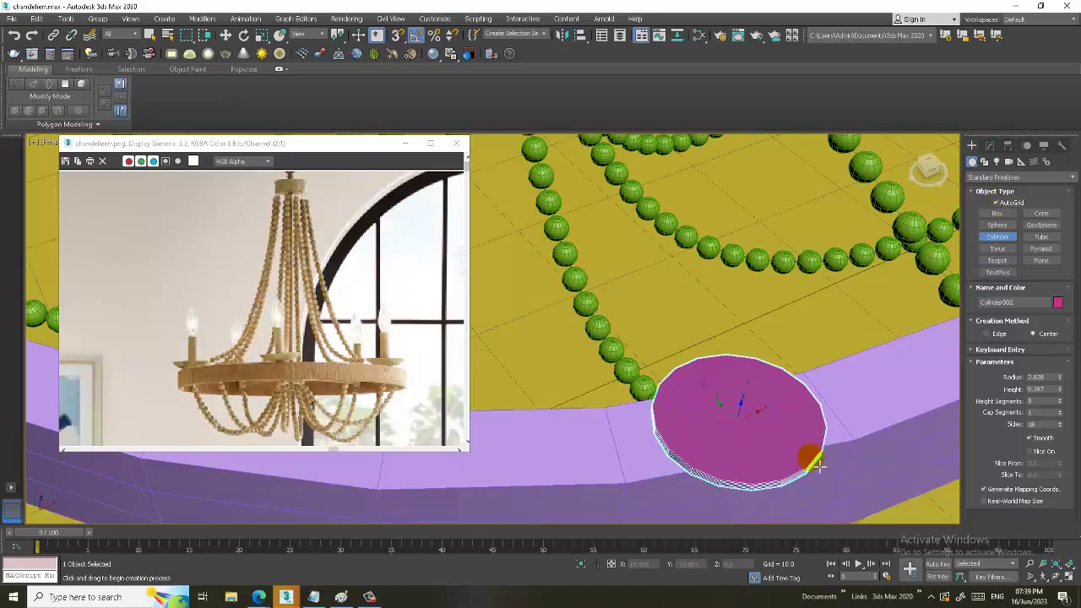
left_click(803, 417)
middle_click_drag(803, 417, 786, 369, "alt")
Give the cylinder 1 height segment and 2 cap segments, then convert it to Editable Poly.
left_click(990, 145)
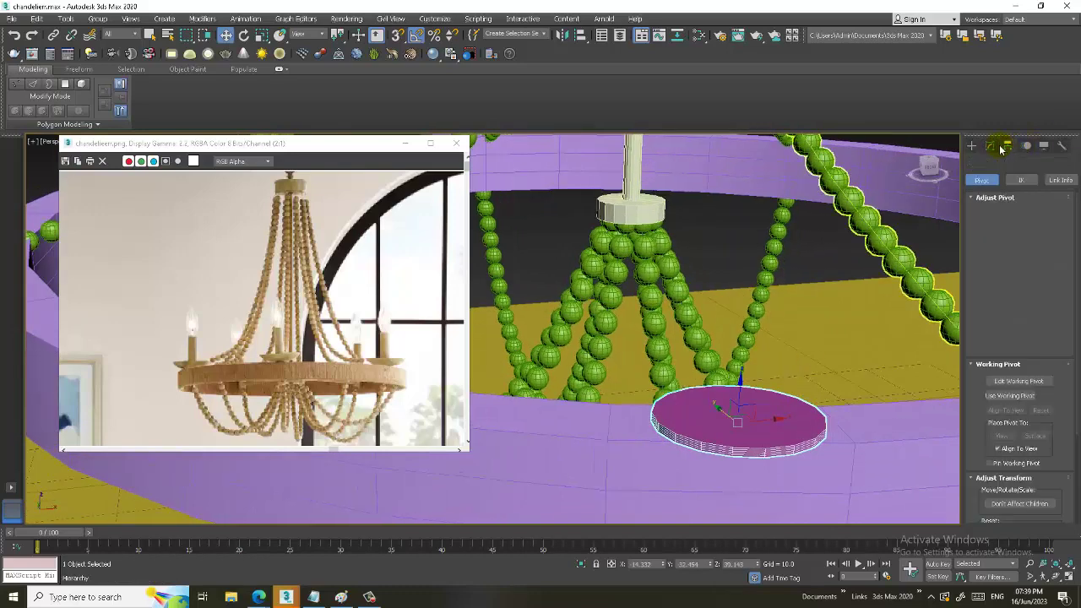
left_click_drag(1057, 337, 1057, 347)
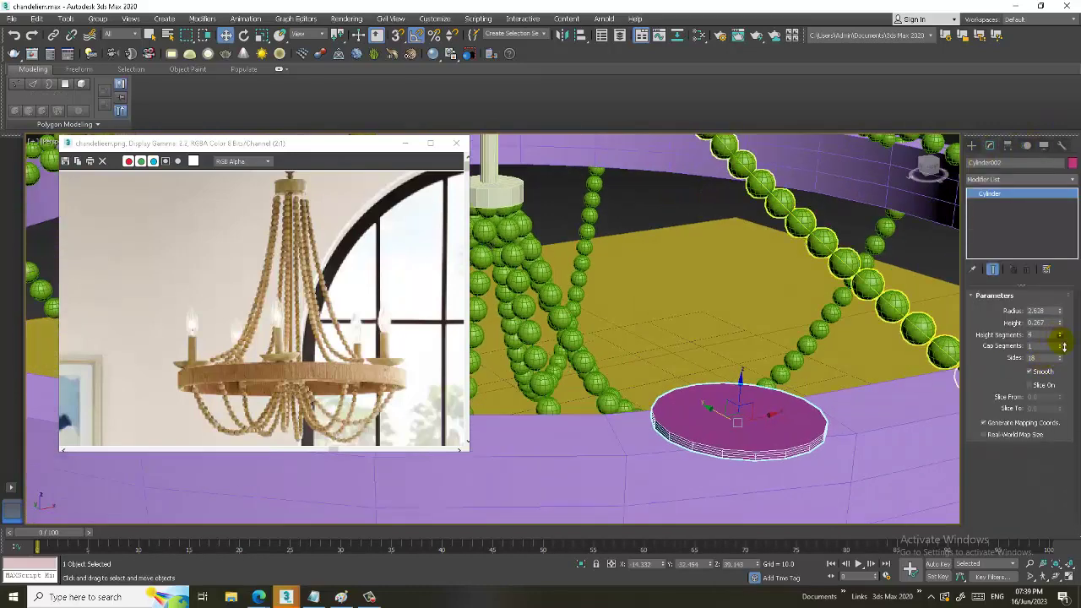
left_click(1060, 346)
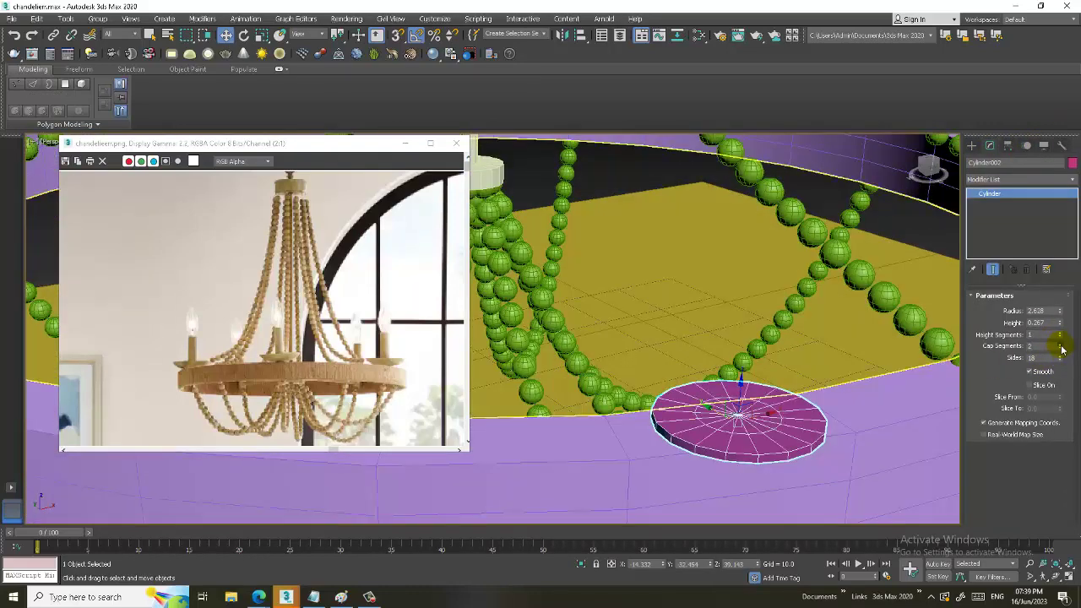
mouse_move(734, 422)
middle_mouse_down("alt")
mouse_move(724, 448)
mouse_move(714, 414)
mouse_move(726, 407)
middle_mouse_up("alt")
right_click(726, 407)
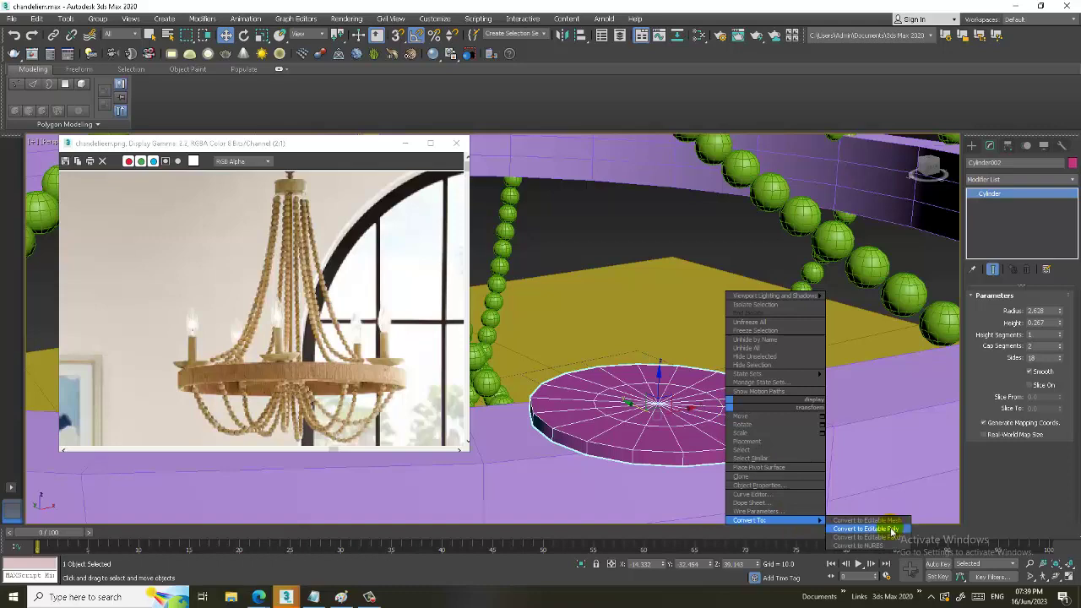
left_click(882, 525)
Select the cylinder's inner top vertices and lower them to hollow out a dish.
key("alt+w")
middle_click_drag(780, 212, 748, 357)
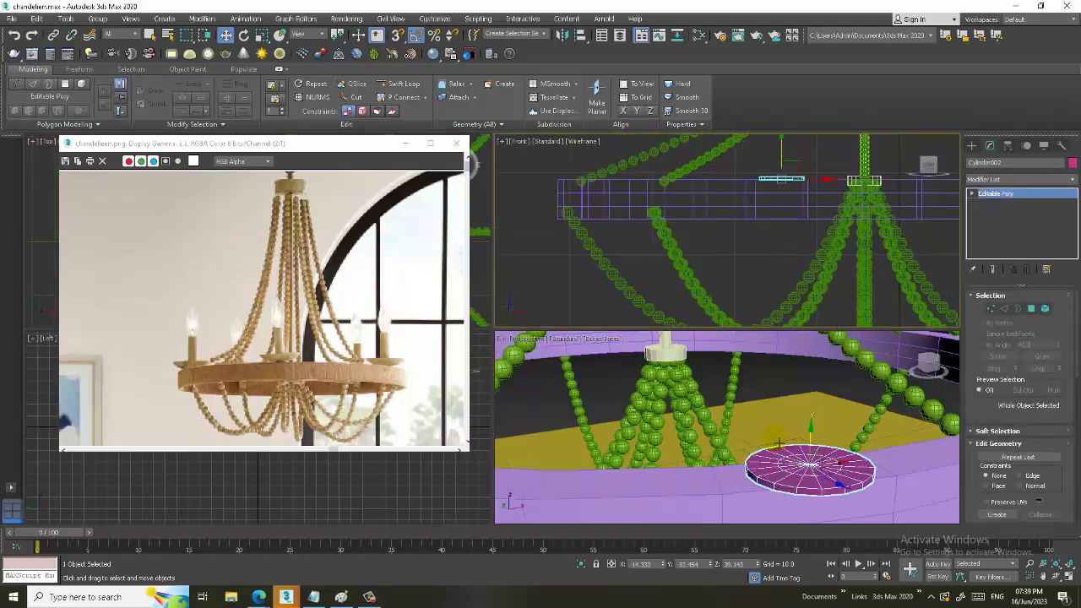
key("alt+w")
key("alt+w")
right_click(482, 272)
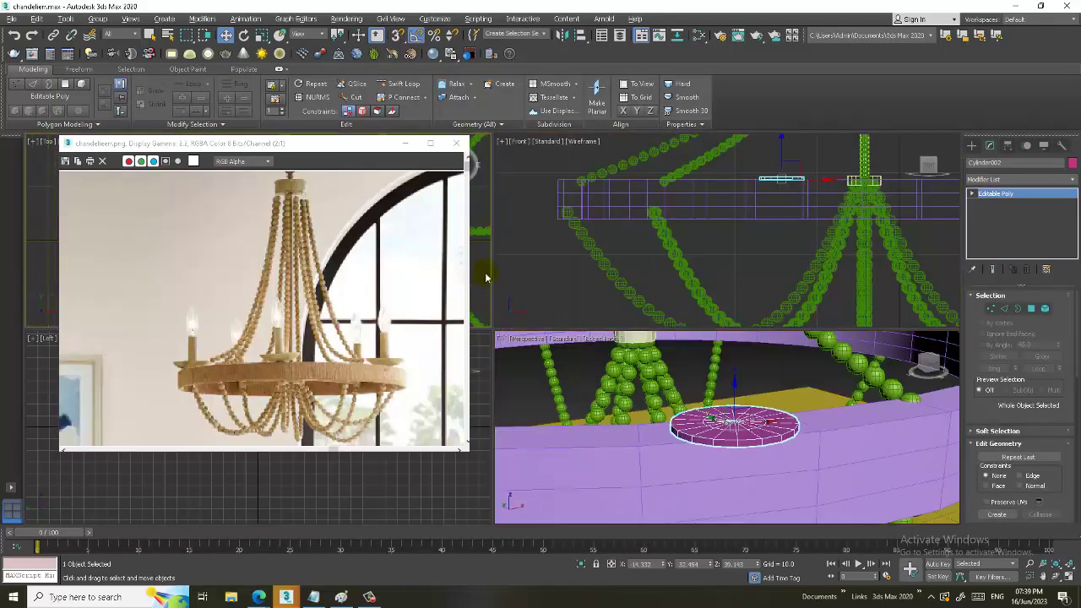
key("alt+w")
key("1")
key("alt+q")
scroll(740, 345, "down", 2)
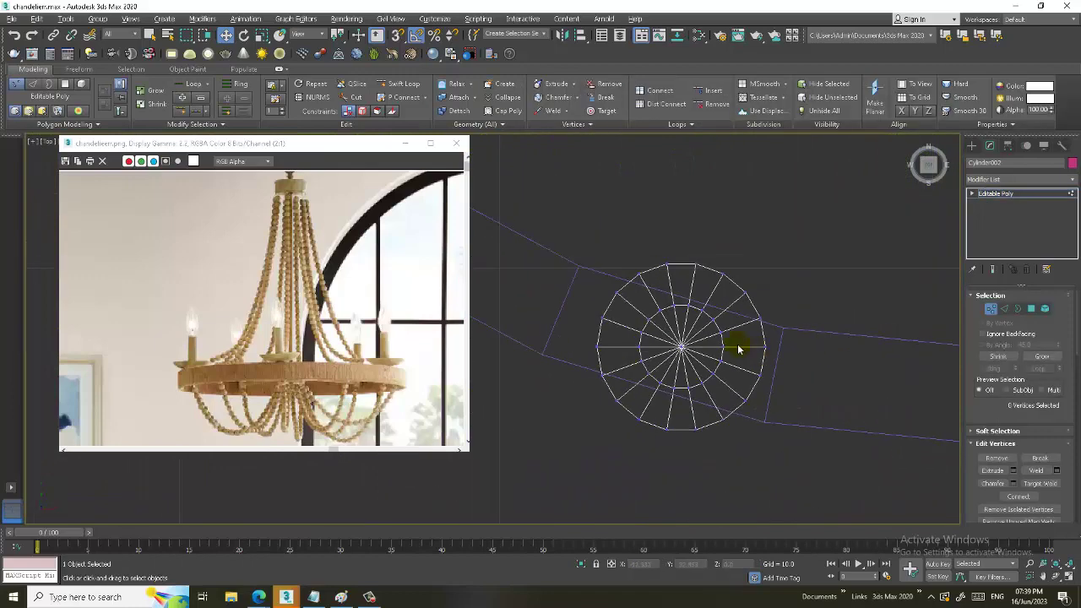
scroll(552, 253, "up", 4)
left_click_drag(736, 466, 736, 466)
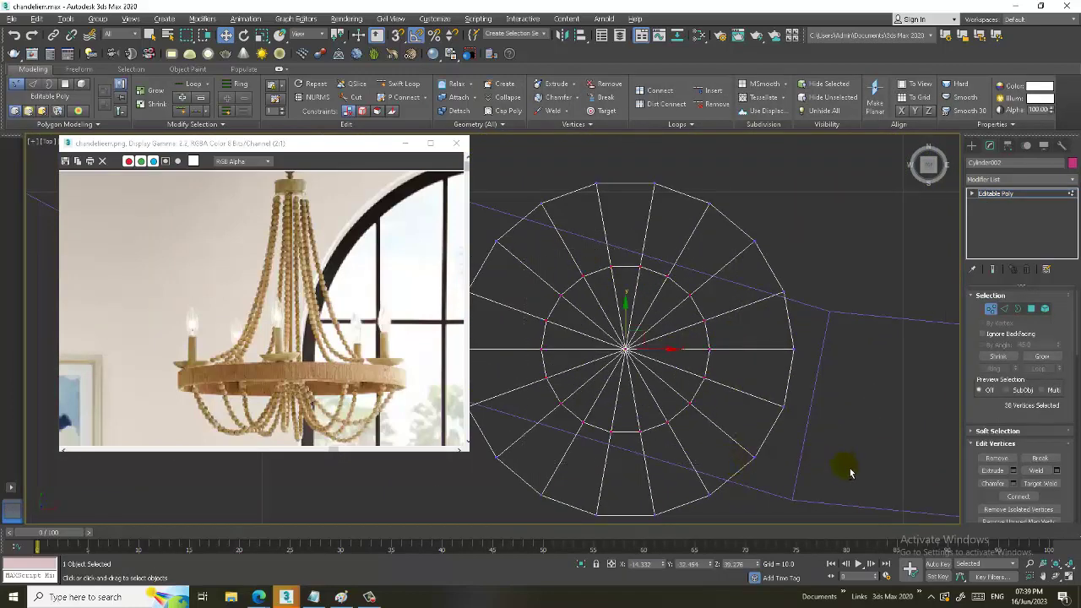
key("alt+q")
key("alt+w")
key("alt+w")
middle_click_drag(617, 335, 765, 369, "alt")
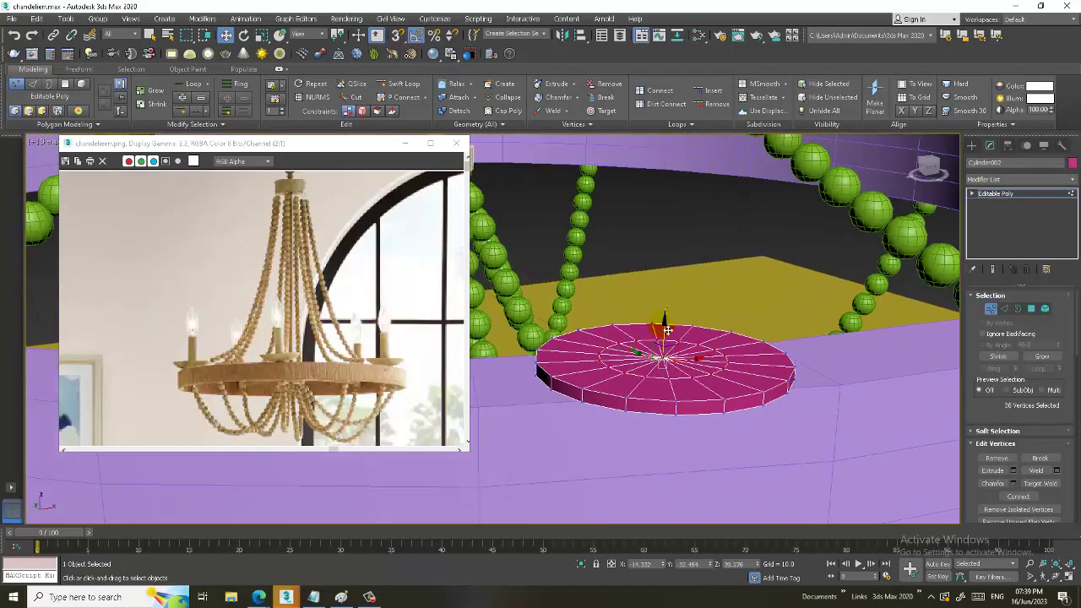
mouse_move(667, 330)
left_mouse_down()
mouse_move(669, 353)
mouse_move(765, 337)
left_mouse_up()
Raise the whole dish slightly along its height.
left_click(1015, 195)
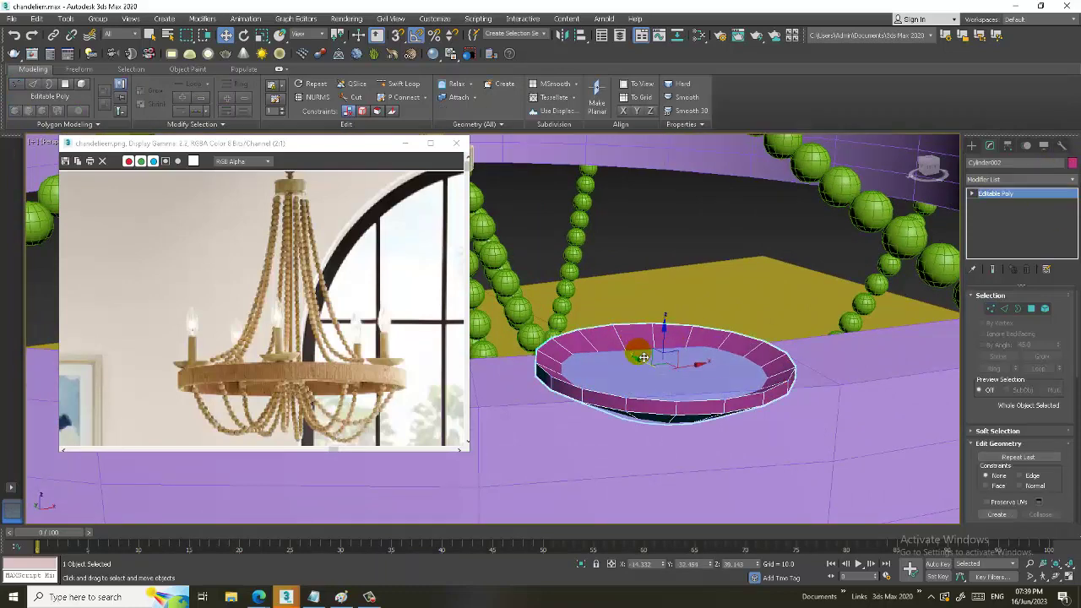
left_click_drag(648, 331, 666, 311)
middle_click_drag(723, 363, 667, 314, "alt")
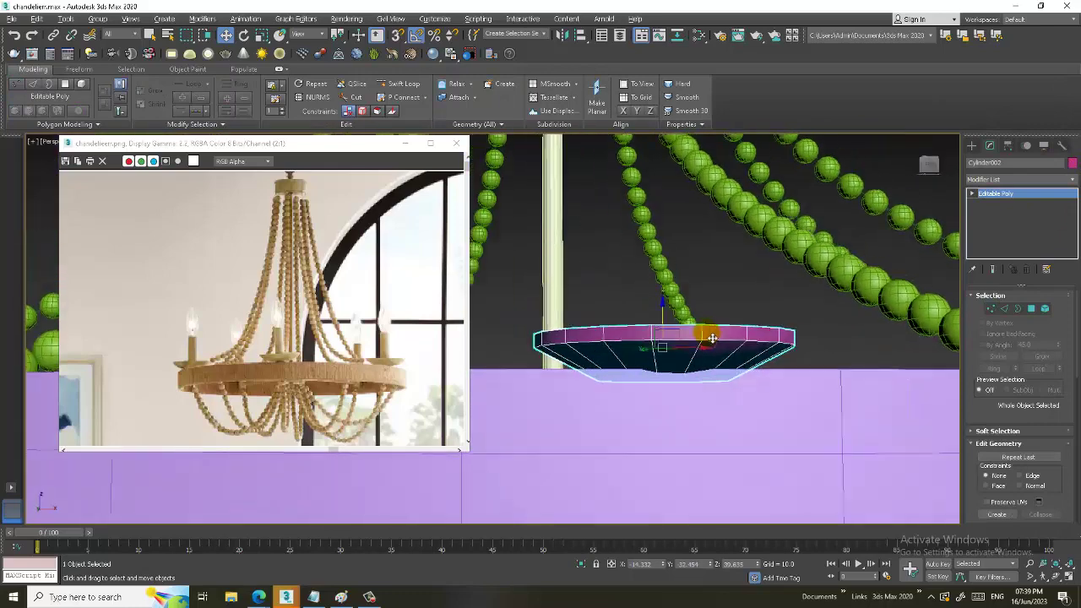
left_click_drag(664, 312, 666, 309)
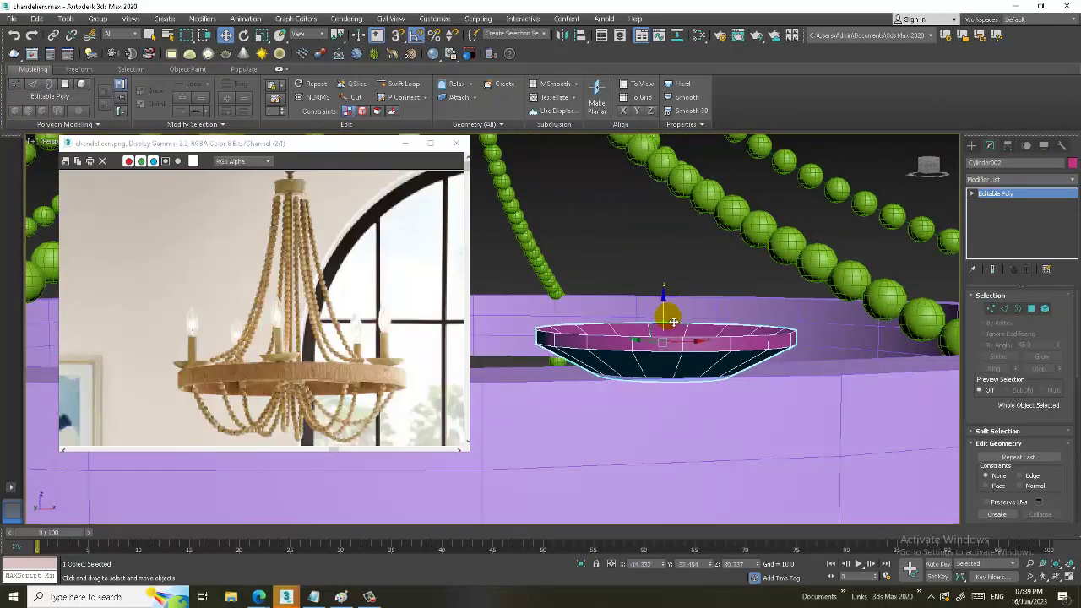
middle_click_drag(666, 309, 707, 374, "alt")
scroll(689, 330, "up", 3)
scroll(690, 330, "up", 2)
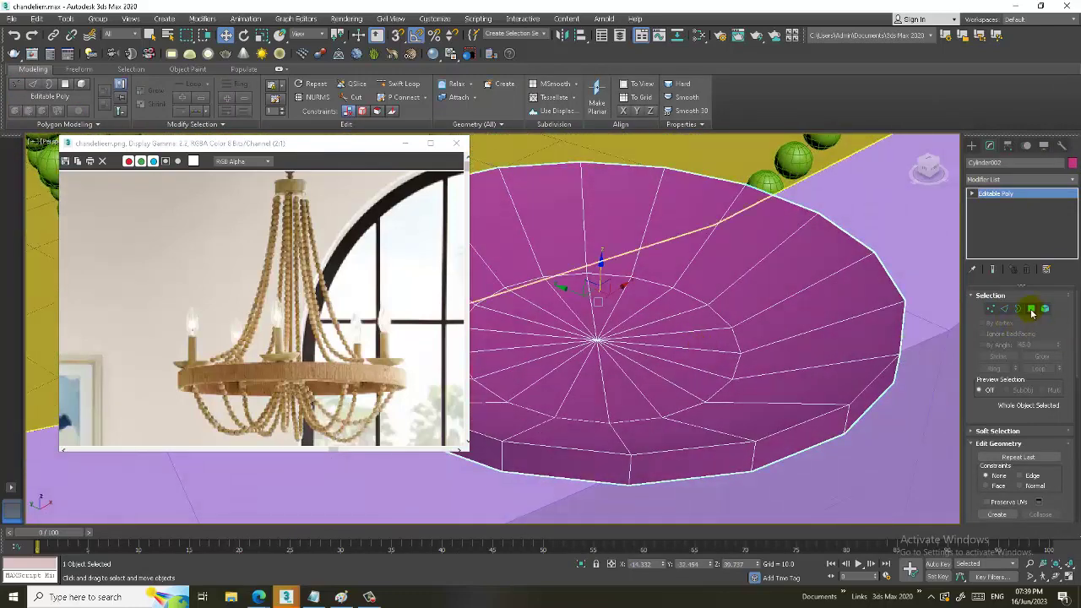
Select all the central wedge polygons of the dish.
left_click(1031, 310)
left_click(620, 291)
left_click(658, 300, "ctrl")
left_click(680, 314, "ctrl")
left_click(687, 327, "ctrl")
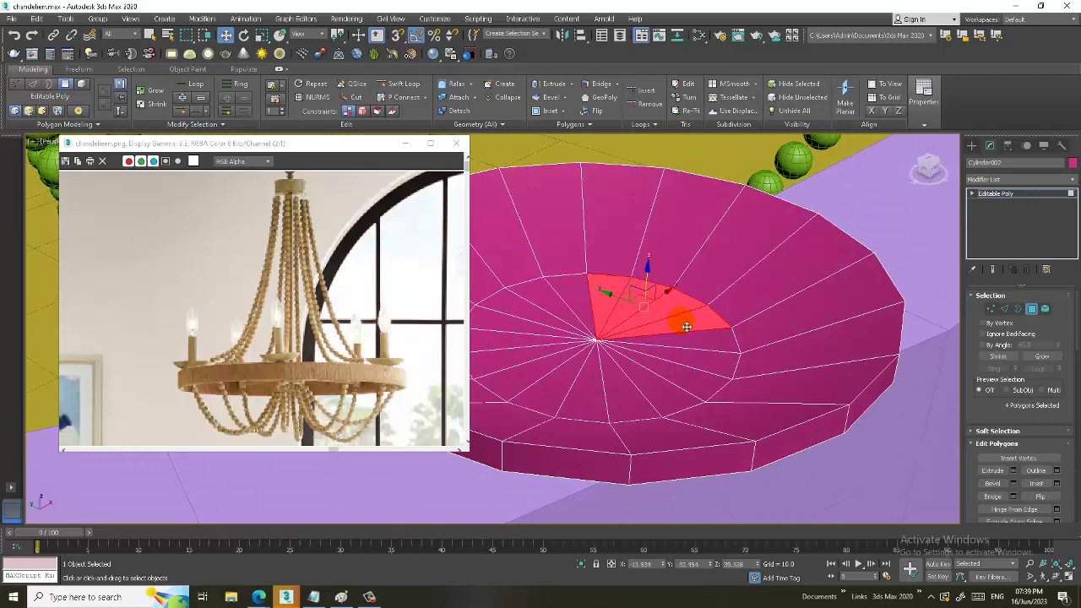
left_click(687, 344, "ctrl")
left_click(682, 376, "ctrl")
left_click(659, 388, "ctrl")
left_click(646, 395, "ctrl")
left_click(632, 399, "ctrl")
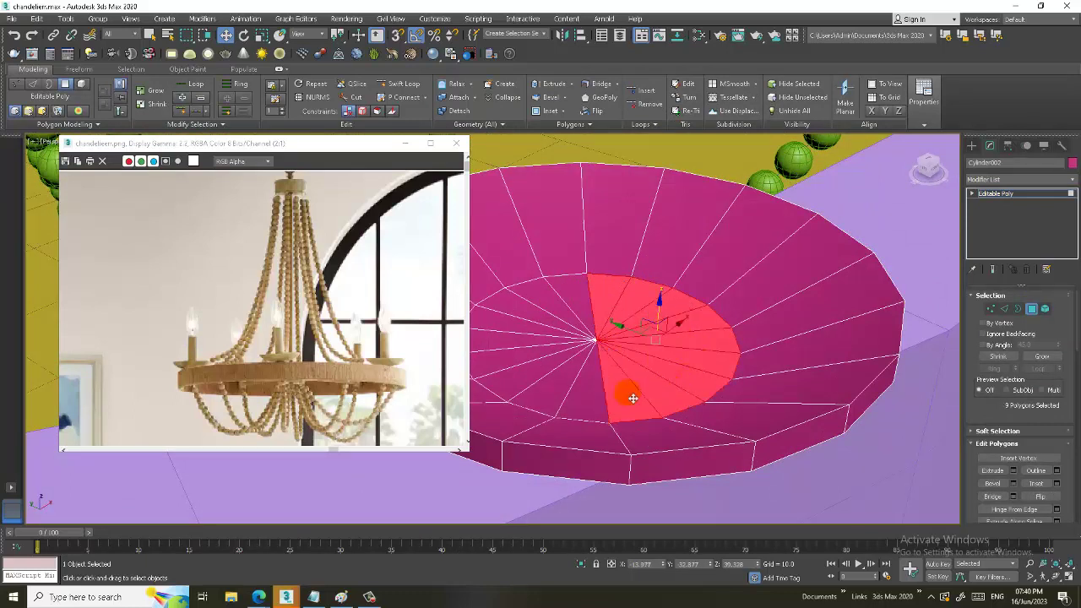
left_click(582, 400, "ctrl")
left_click(547, 380, "ctrl")
left_click(523, 365, "ctrl")
left_click(502, 348, "ctrl")
left_click(506, 334, "ctrl")
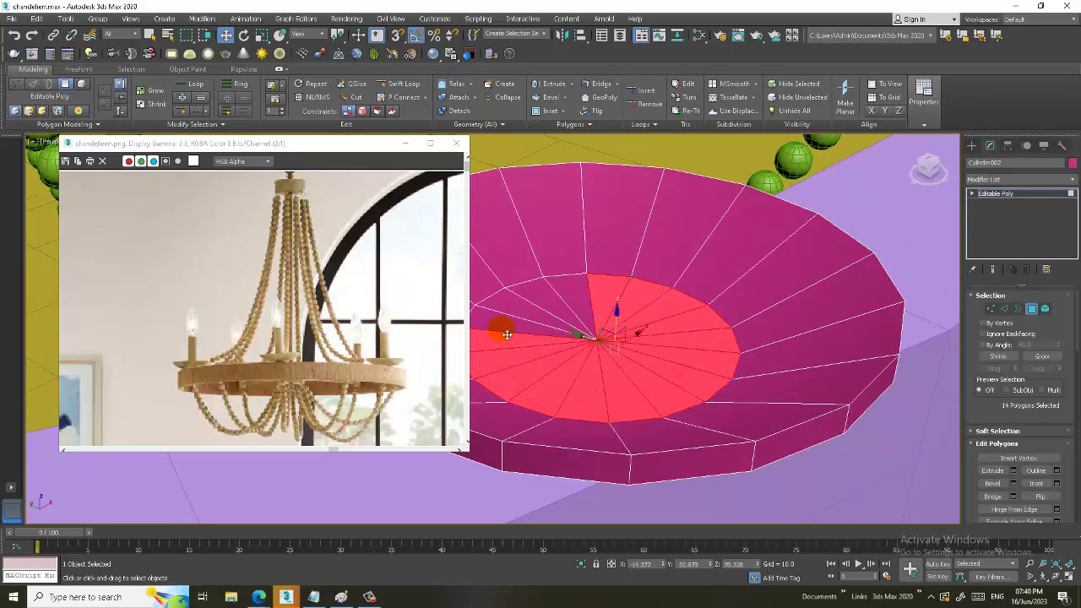
left_click(516, 309, "ctrl")
left_click(530, 302, "ctrl")
left_click(540, 299, "ctrl")
left_click(564, 293, "ctrl")
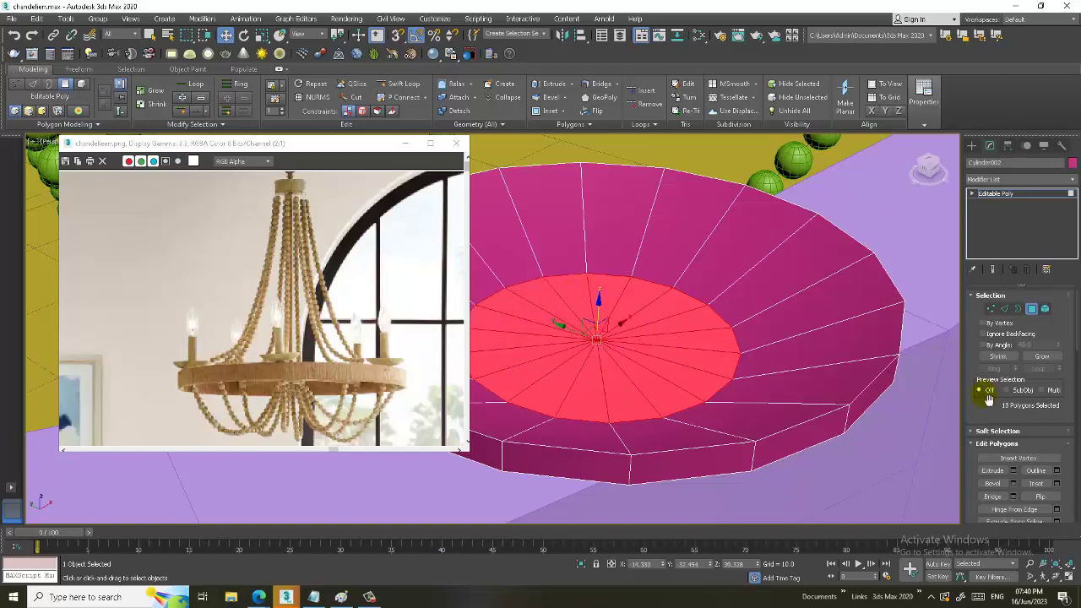
Inset the selected faces by about 1.0, then extrude them with Height 10.0.
left_click(1056, 483)
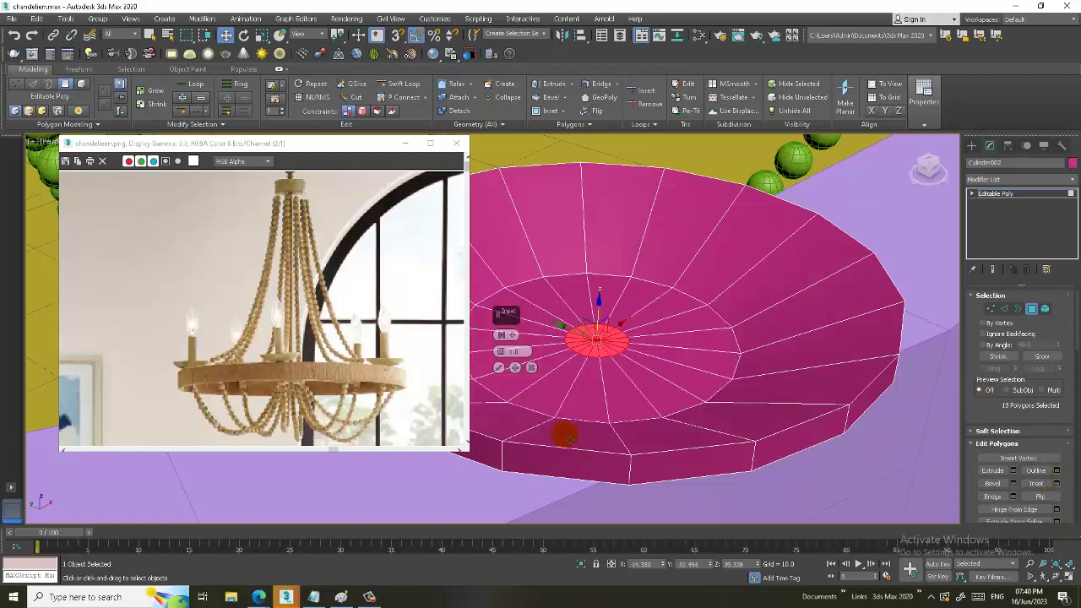
left_click_drag(508, 362, 514, 366)
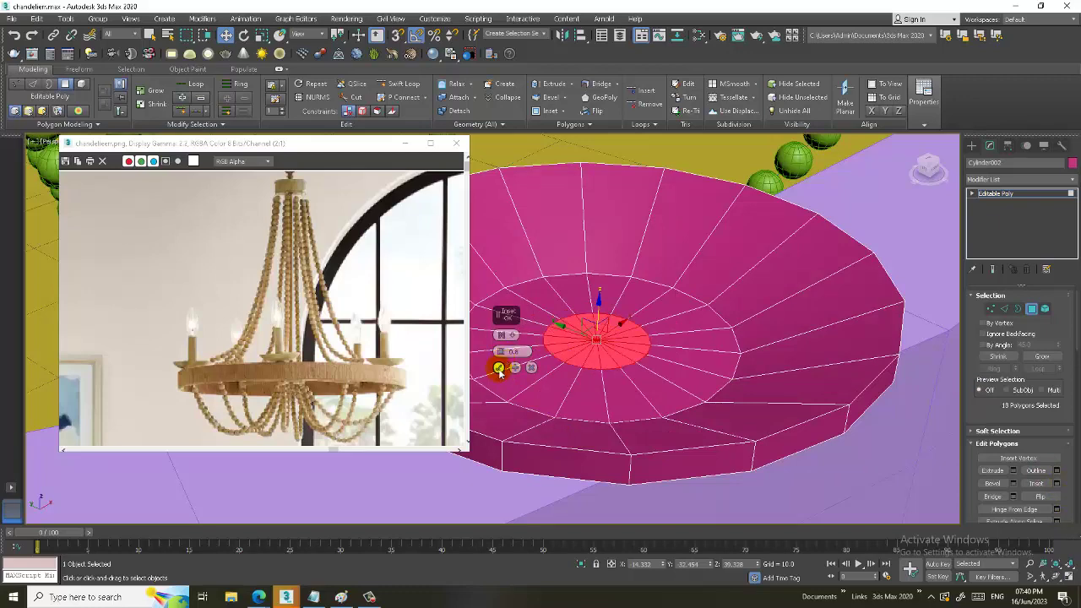
left_click(499, 368)
scroll(760, 447, "down", 3)
middle_click_drag(760, 448, 926, 451, "alt")
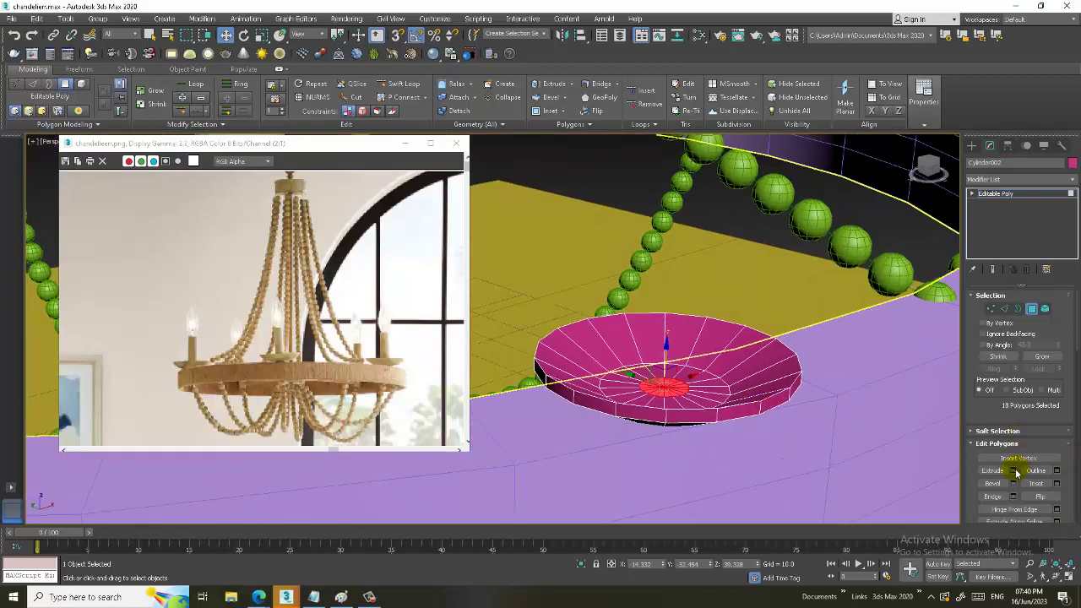
left_click(1013, 470)
scroll(870, 420, "up", 1)
scroll(869, 420, "down", 4)
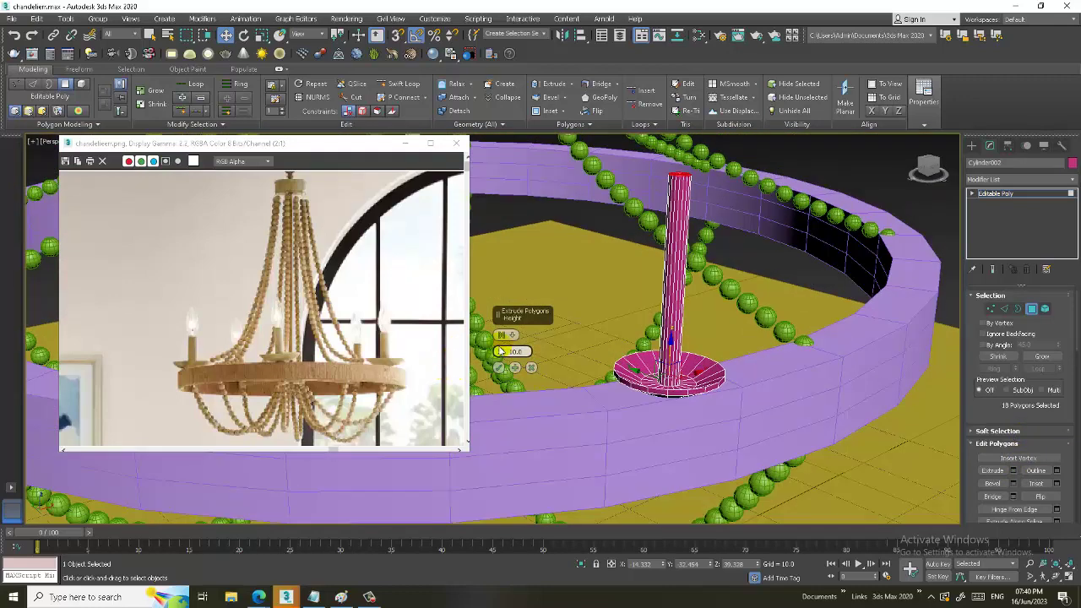
Shorten the column extrusion to 3.604 and inset the column's top face.
left_click_drag(500, 353, 507, 397)
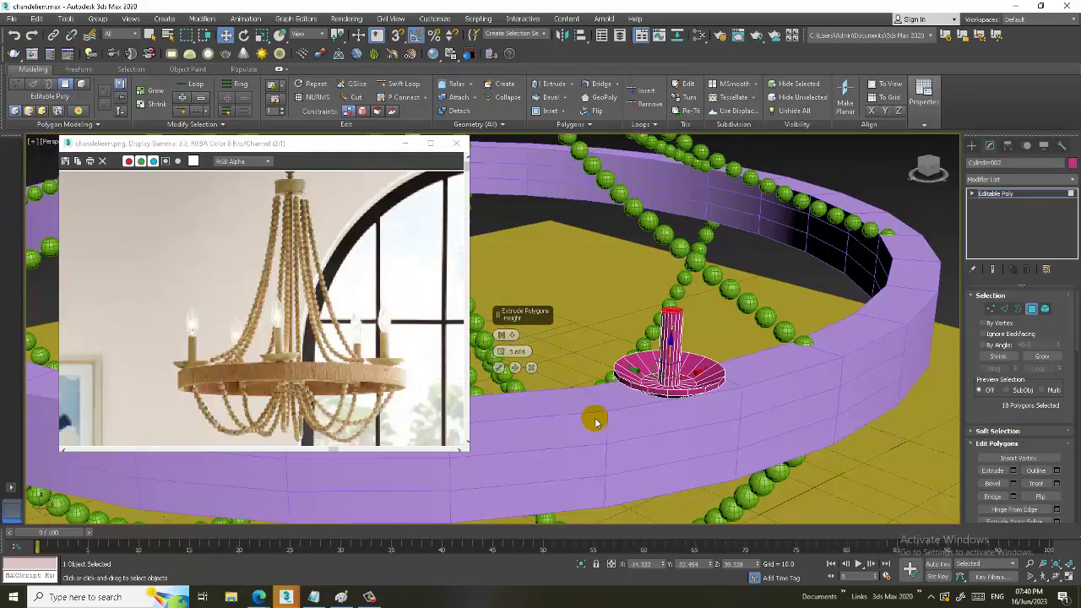
mouse_move(591, 417)
middle_mouse_down("alt")
mouse_move(716, 414)
mouse_move(549, 366)
middle_mouse_up("alt")
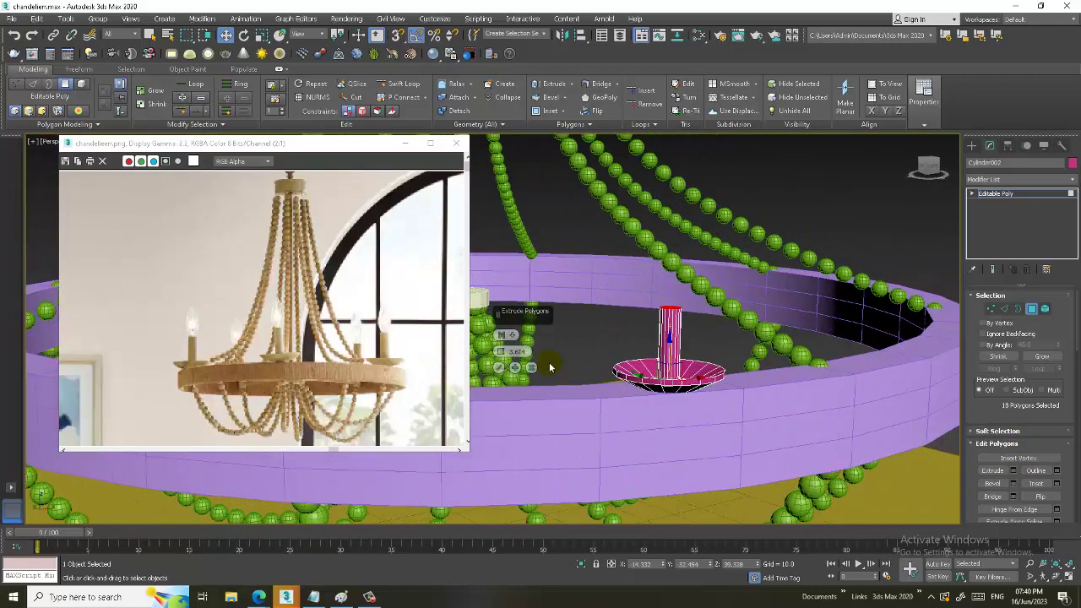
left_click(498, 368)
middle_click_drag(499, 372, 740, 355, "alt")
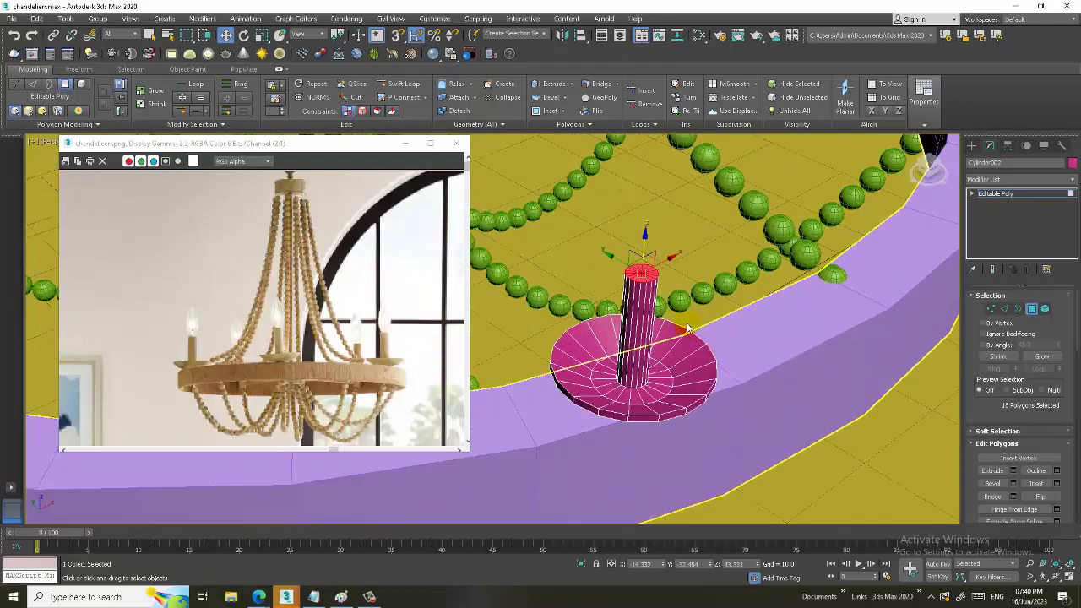
scroll(739, 355, "up", 4)
left_click(1056, 483)
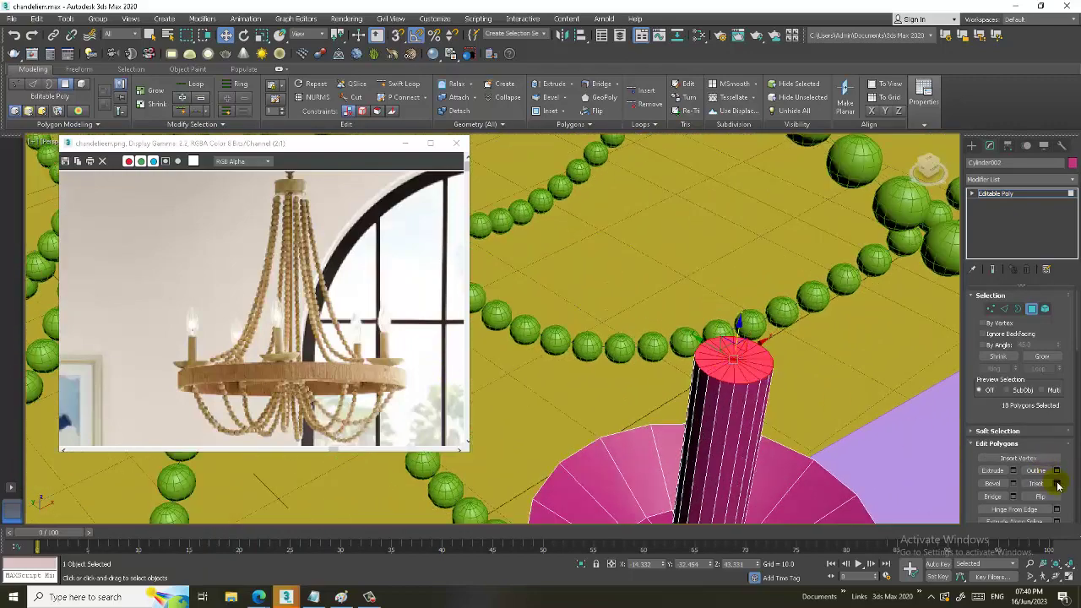
mouse_move(511, 351)
left_mouse_down()
mouse_move(512, 365)
mouse_move(512, 354)
left_mouse_up()
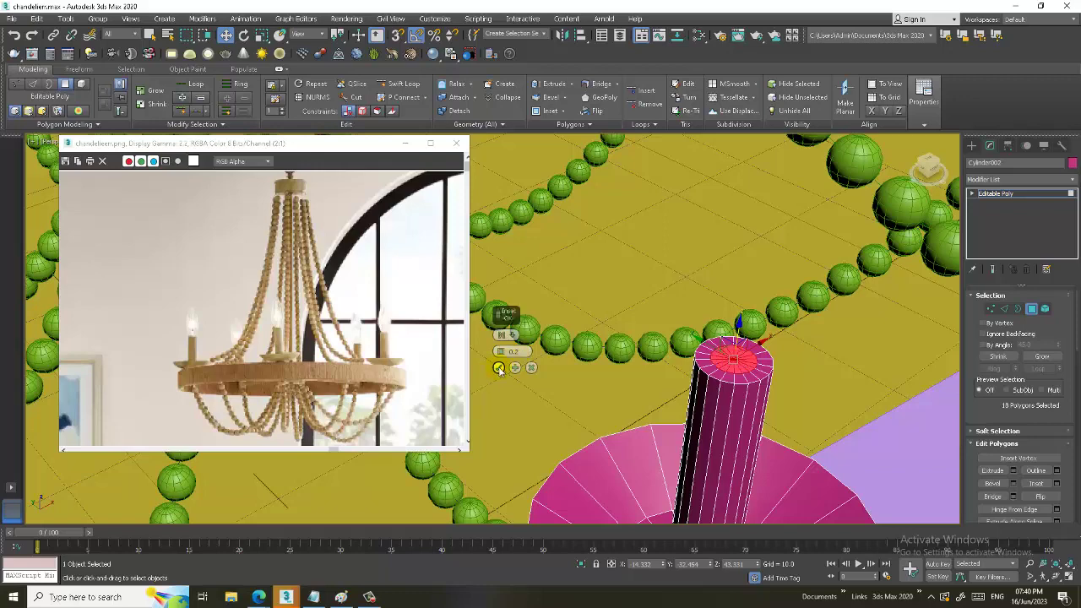
left_click(499, 368)
Bevel the column top with Height 0.507 and Outline 0.199.
left_click(1014, 485)
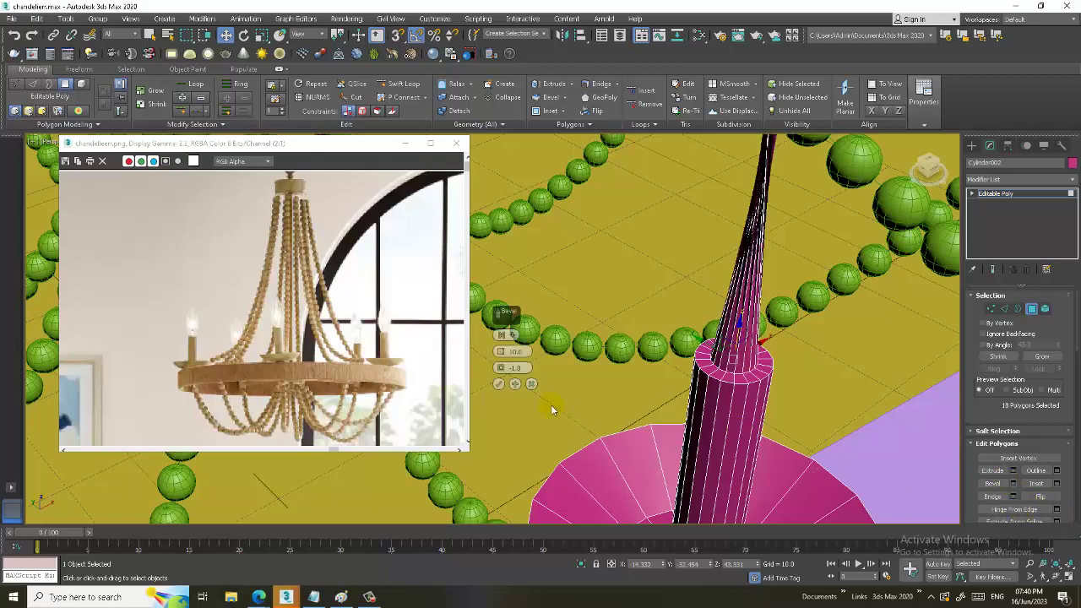
mouse_move(498, 358)
left_mouse_down()
mouse_move(515, 387)
mouse_move(503, 372)
left_mouse_up()
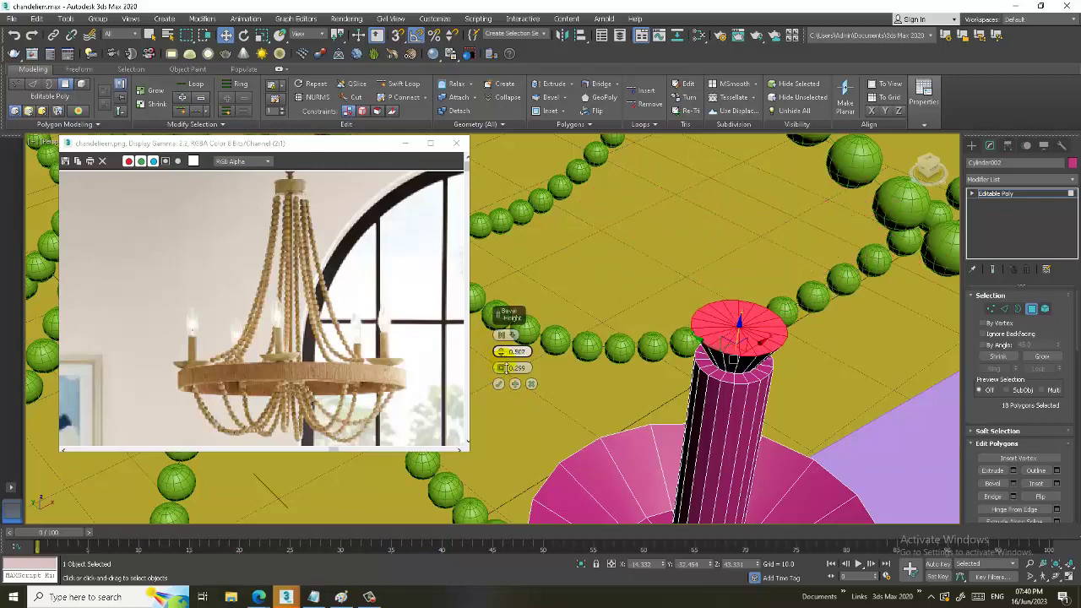
middle_click_drag(540, 371, 506, 359, "alt")
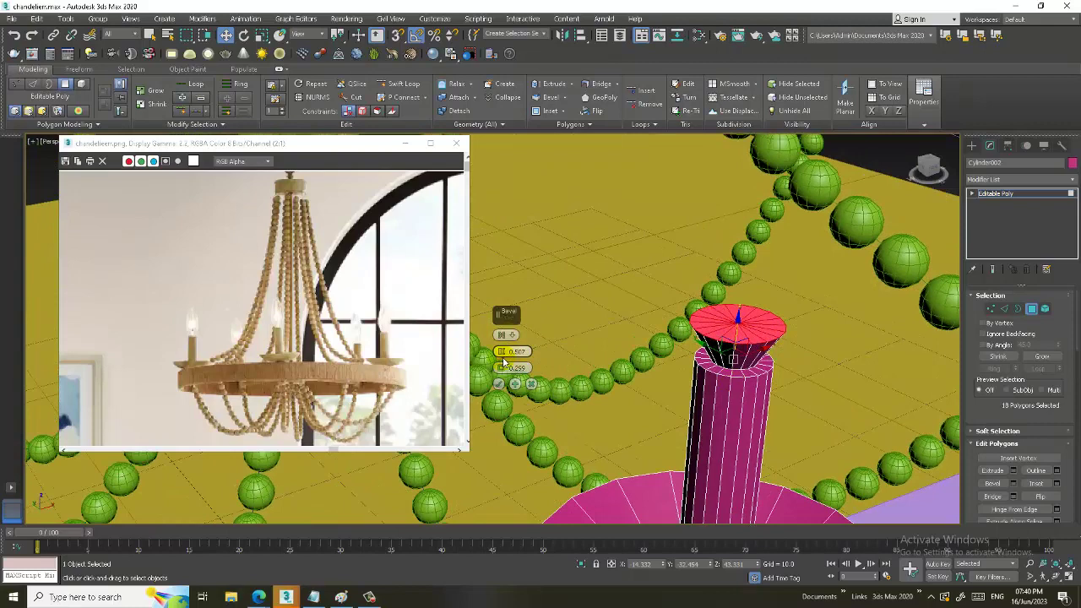
left_click_drag(504, 372, 506, 375)
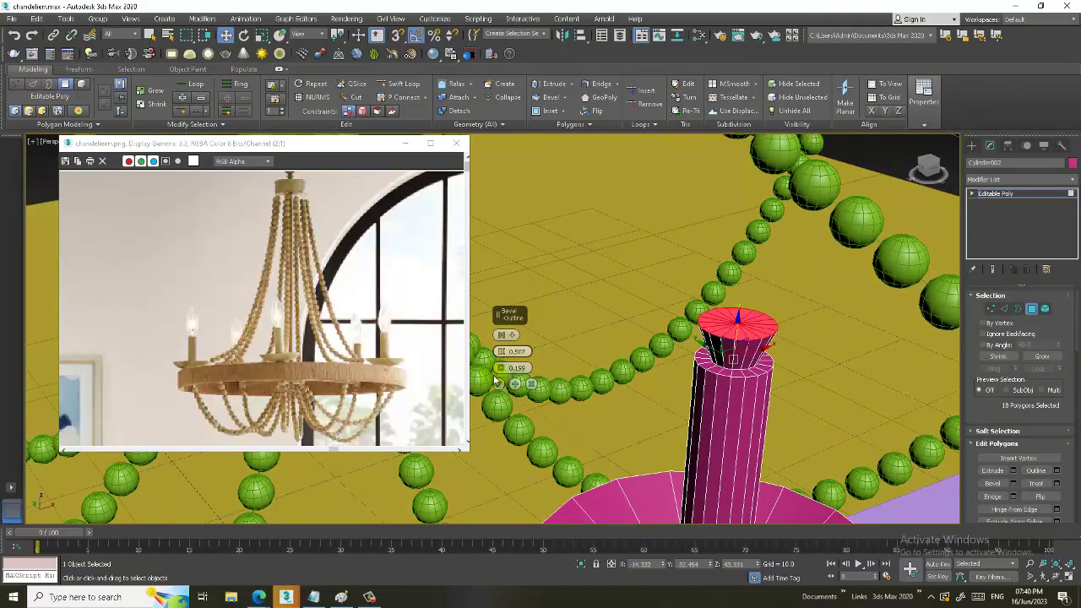
left_click(497, 383)
Lower the top face slightly and add a second, wider bevel to form the cup.
middle_click_drag(497, 383, 541, 371, "alt")
left_click_drag(743, 295, 742, 318)
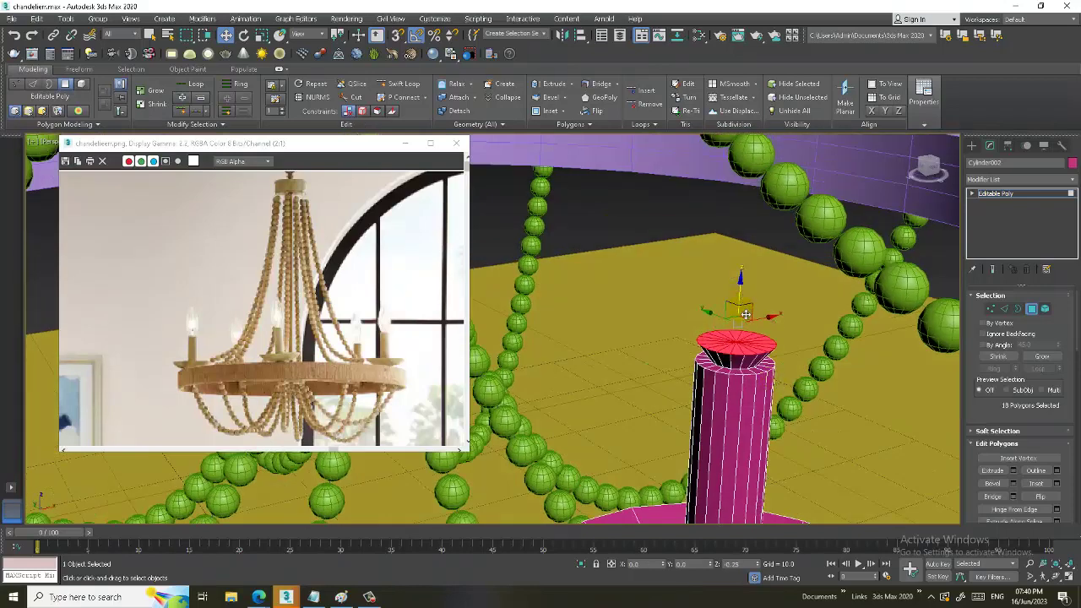
key("r")
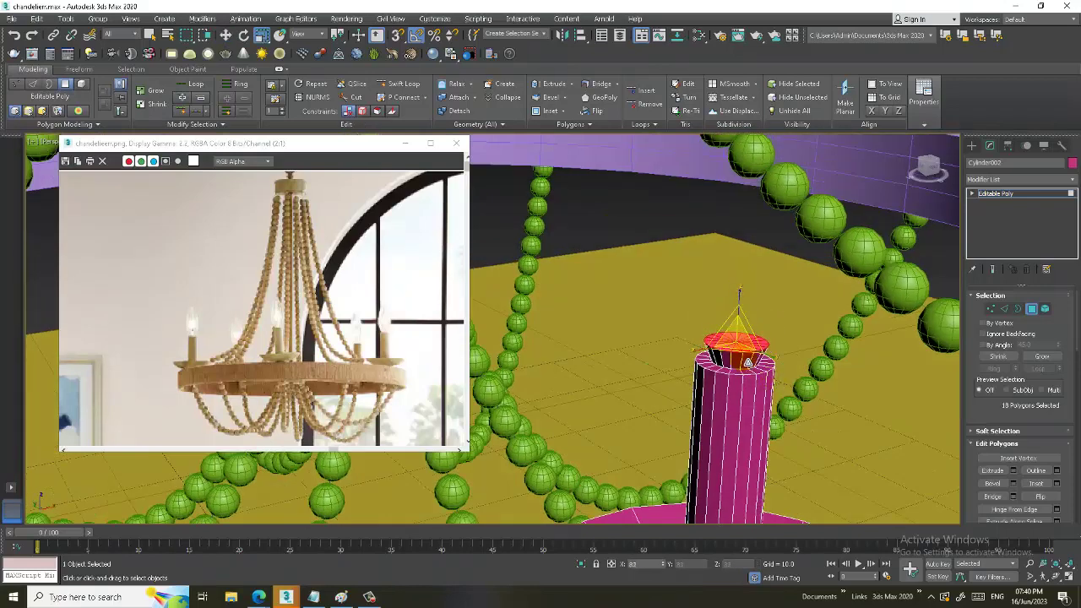
left_click(1013, 483)
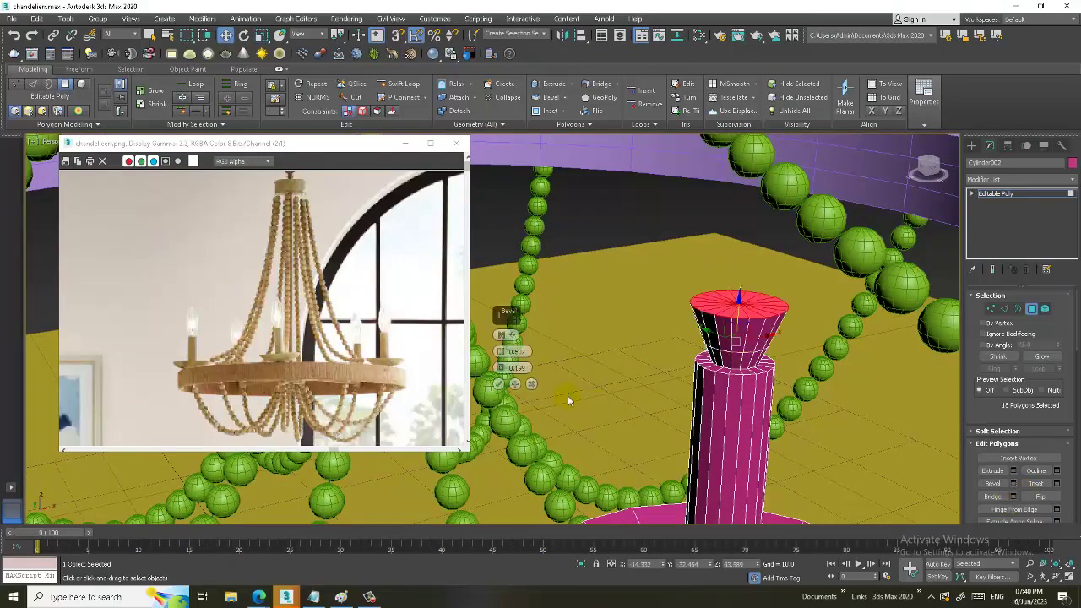
left_click(499, 384)
key("1")
middle_click_drag(770, 340, 749, 323, "alt")
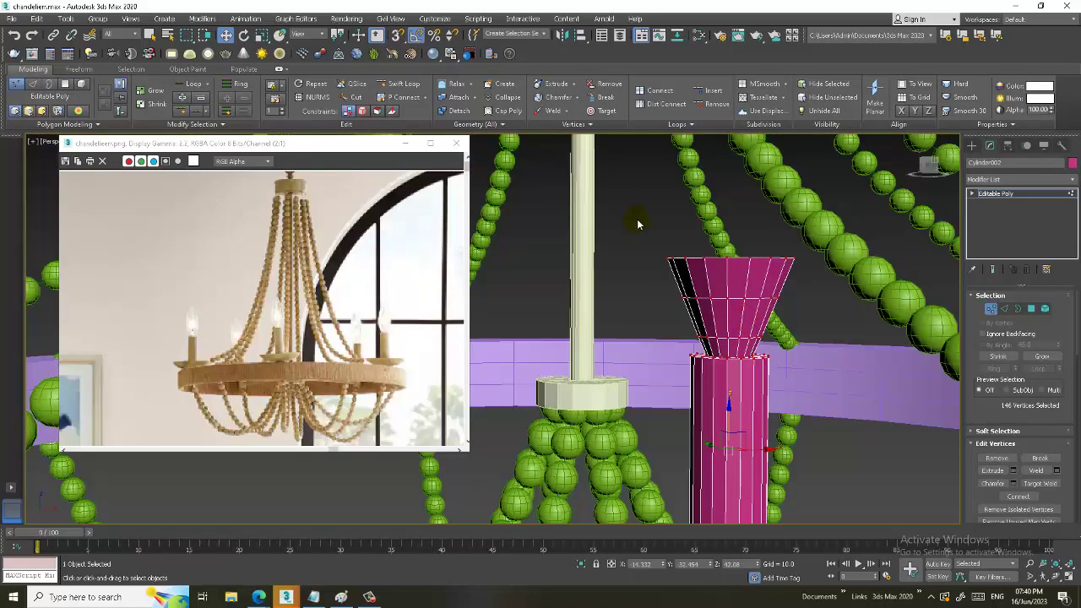
Narrow the top vertex ring, then raise the apex and widest ring to lengthen the tip.
left_click_drag(843, 289, 844, 288)
key("r")
left_click_drag(732, 258, 746, 346)
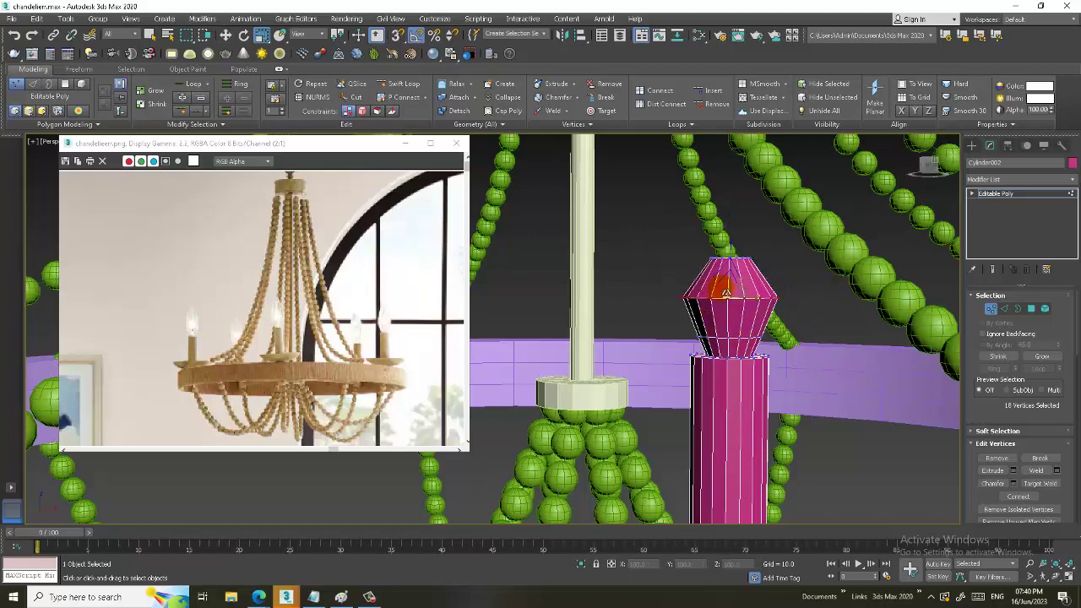
left_click_drag(733, 293, 754, 313)
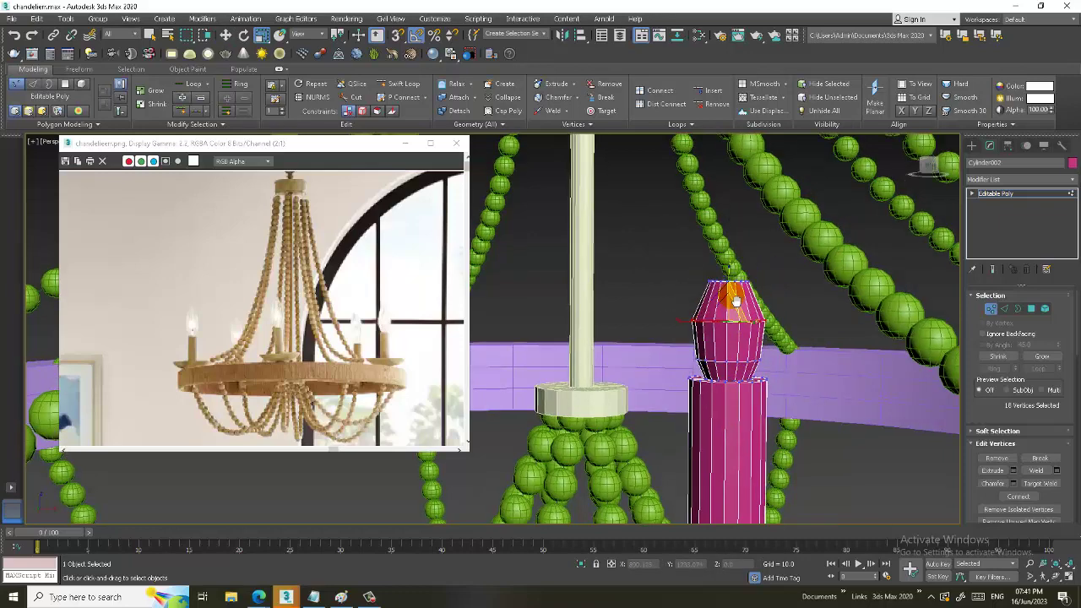
left_click_drag(700, 253, 798, 322)
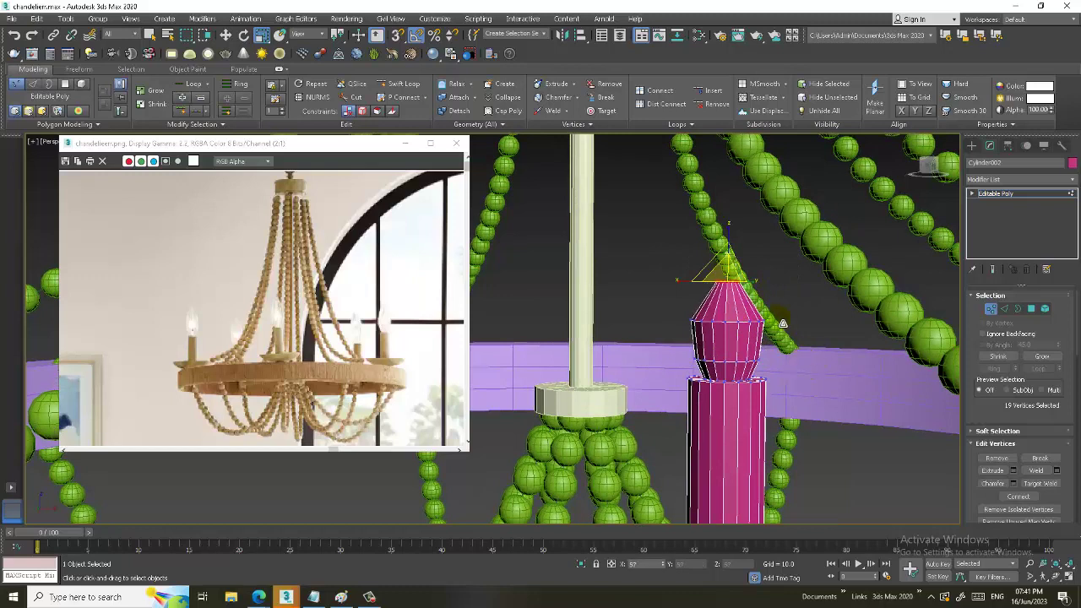
key("w")
left_click_drag(733, 223, 735, 189)
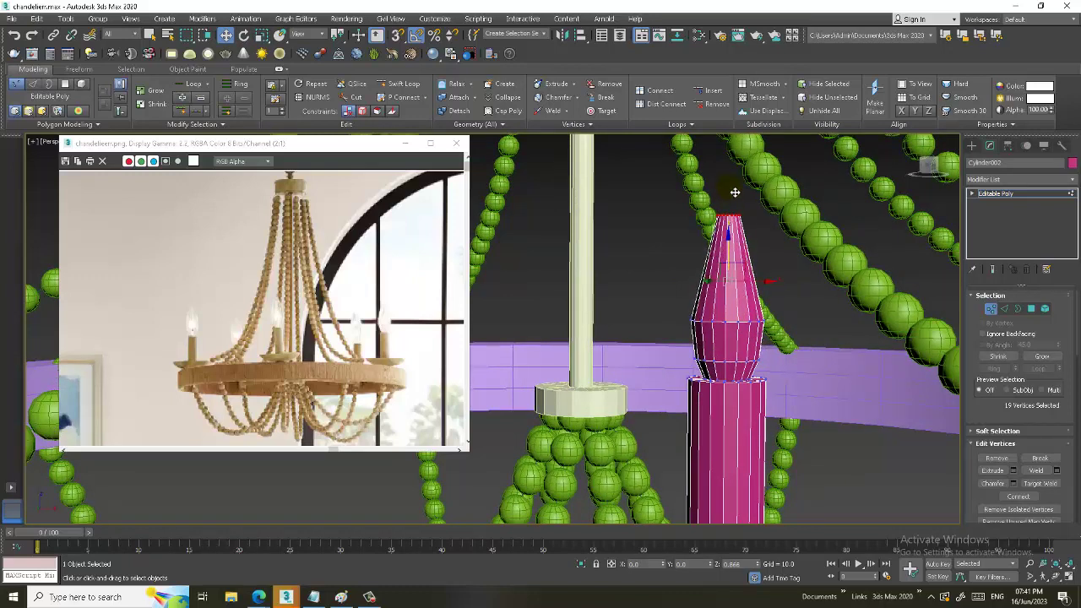
left_click_drag(735, 303, 727, 278)
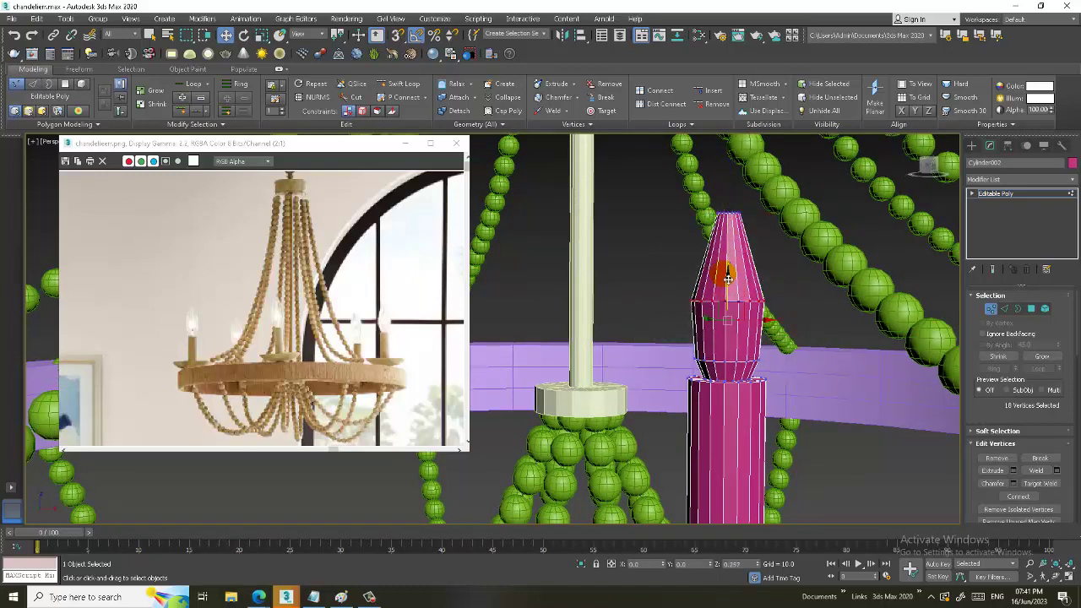
Scale the top vertices down to pinch the candle into a sharp flame-like point.
middle_click_drag(716, 325, 735, 338, "alt")
scroll(734, 337, "down", 5)
scroll(743, 347, "up", 3)
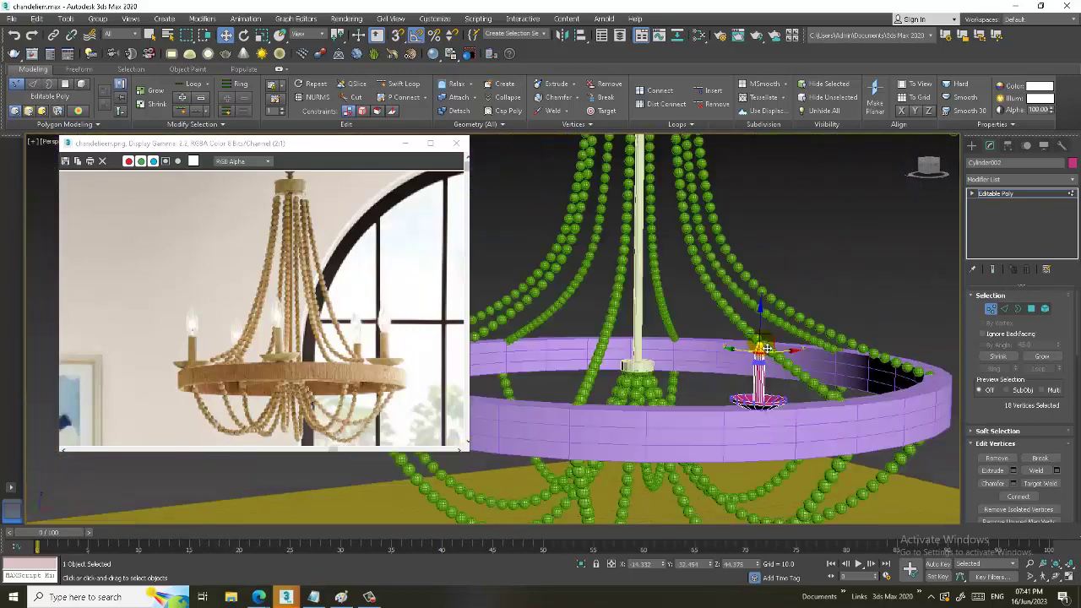
scroll(753, 355, "up", 6)
scroll(753, 354, "down", 5)
middle_click_drag(766, 371, 711, 358, "alt")
scroll(709, 346, "up", 5)
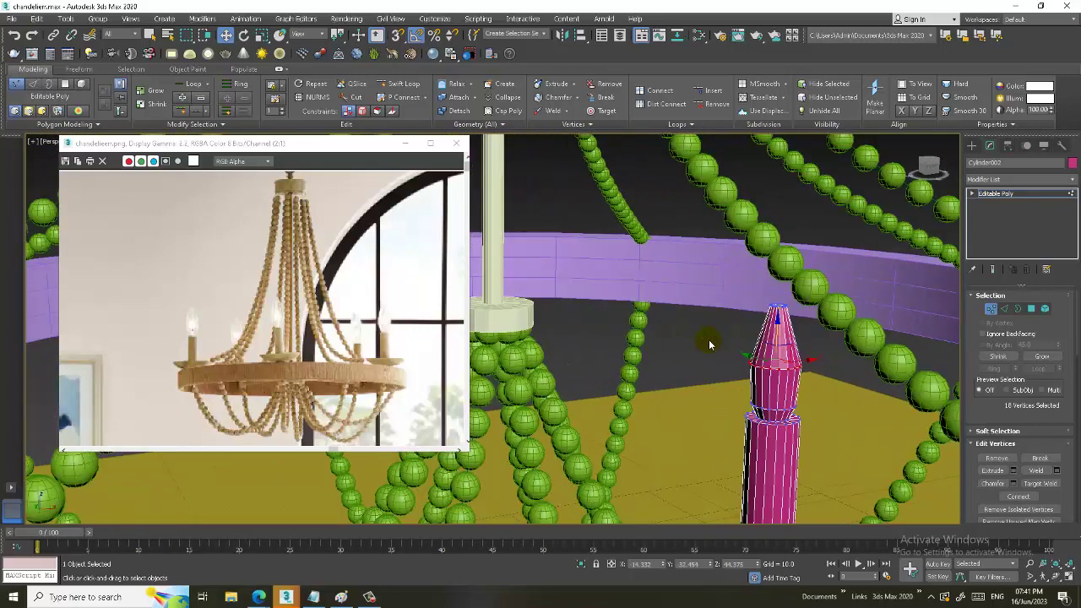
scroll(711, 342, "up", 2)
mouse_move(861, 258)
left_mouse_down()
mouse_move(798, 291)
mouse_move(810, 253)
left_mouse_up()
key("r")
middle_click_drag(760, 279, 735, 268, "alt")
scroll(735, 269, "up", 4)
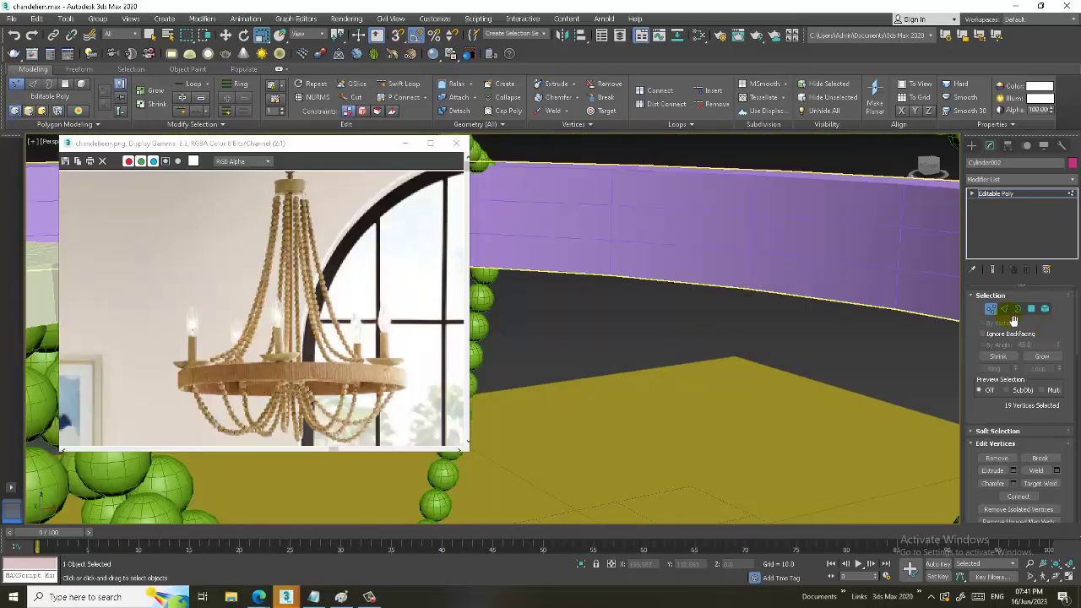
scroll(728, 314, "down", 5)
Chamfer the candle flame's edges with 6 segments to round its pointed tip.
key("2")
scroll(728, 319, "up", 3)
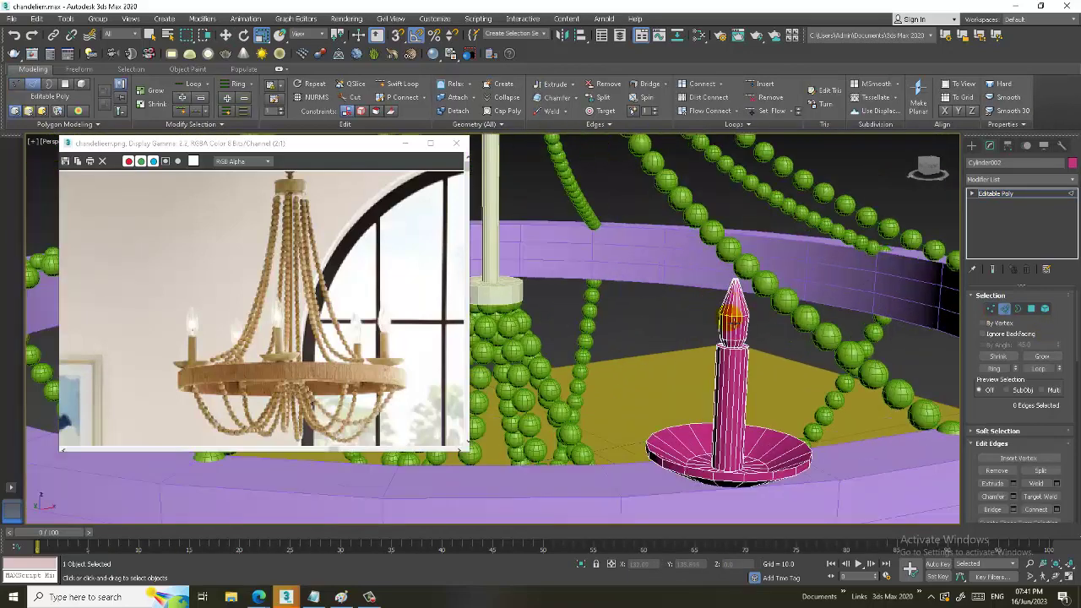
scroll(731, 320, "up", 3)
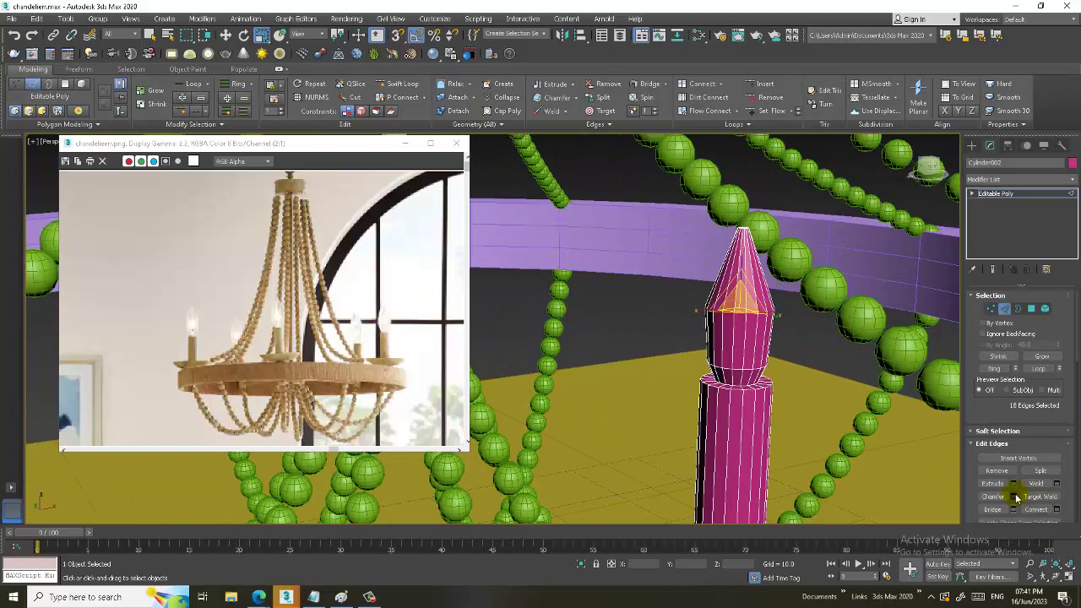
left_click(554, 97, "shift")
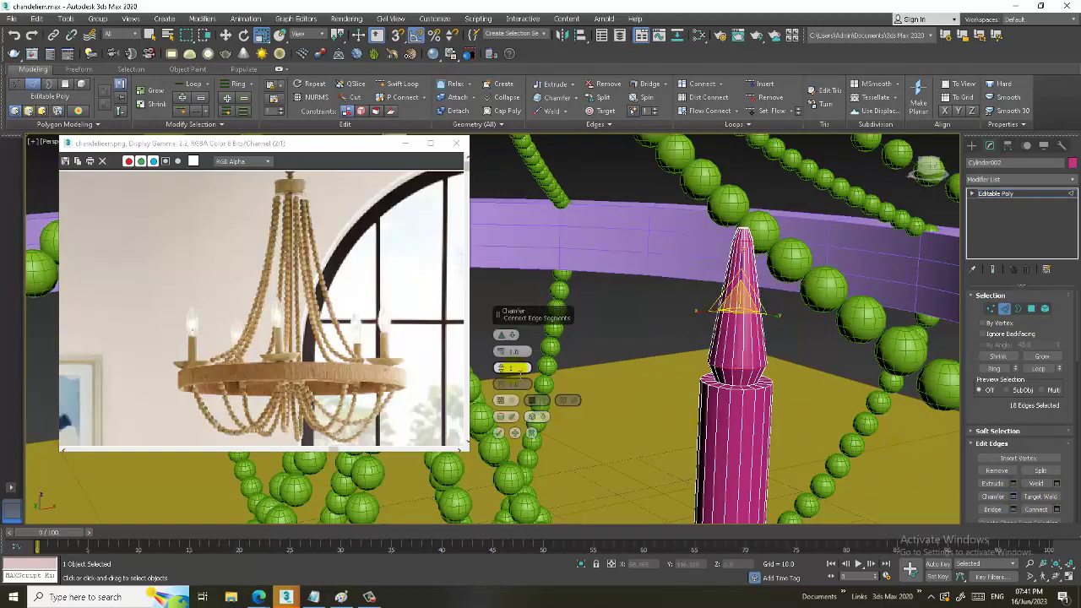
left_click_drag(502, 369, 505, 360)
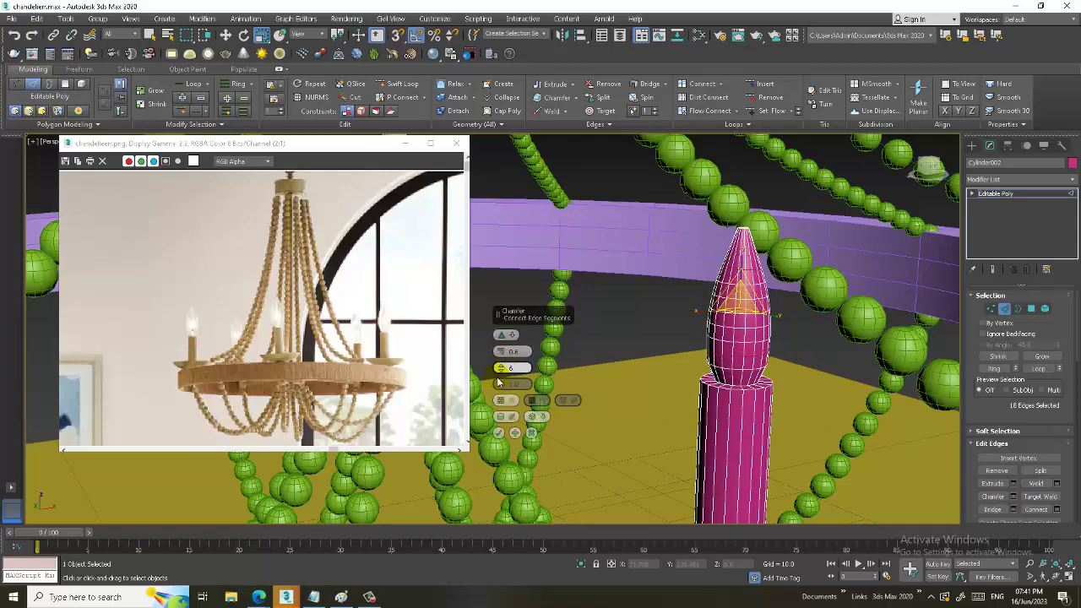
left_click(499, 433)
scroll(590, 338, "down", 5)
middle_click_drag(591, 338, 642, 321, "alt")
scroll(760, 321, "up", 3)
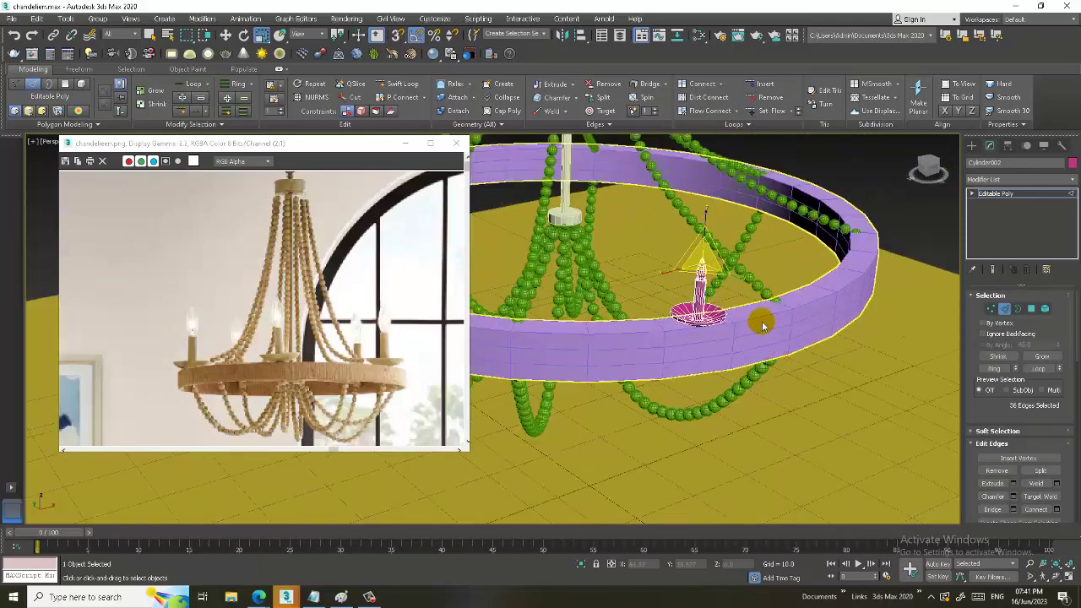
middle_click_drag(760, 320, 963, 319, "alt")
Select the ring's outer top and bottom edge loops in Edge mode.
left_click(1000, 193)
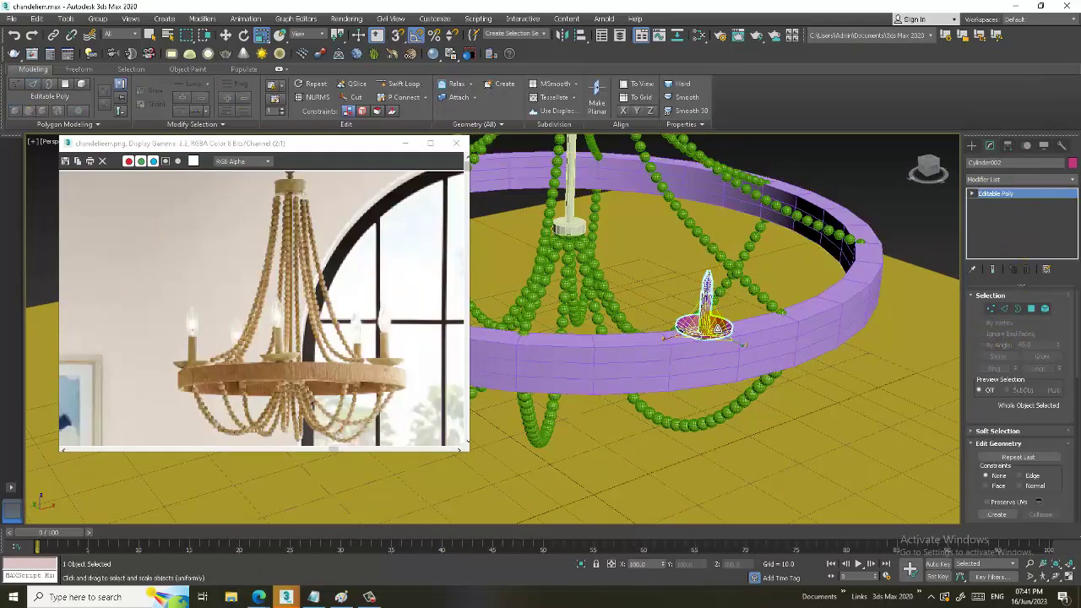
key("w")
middle_click_drag(718, 338, 760, 338, "alt")
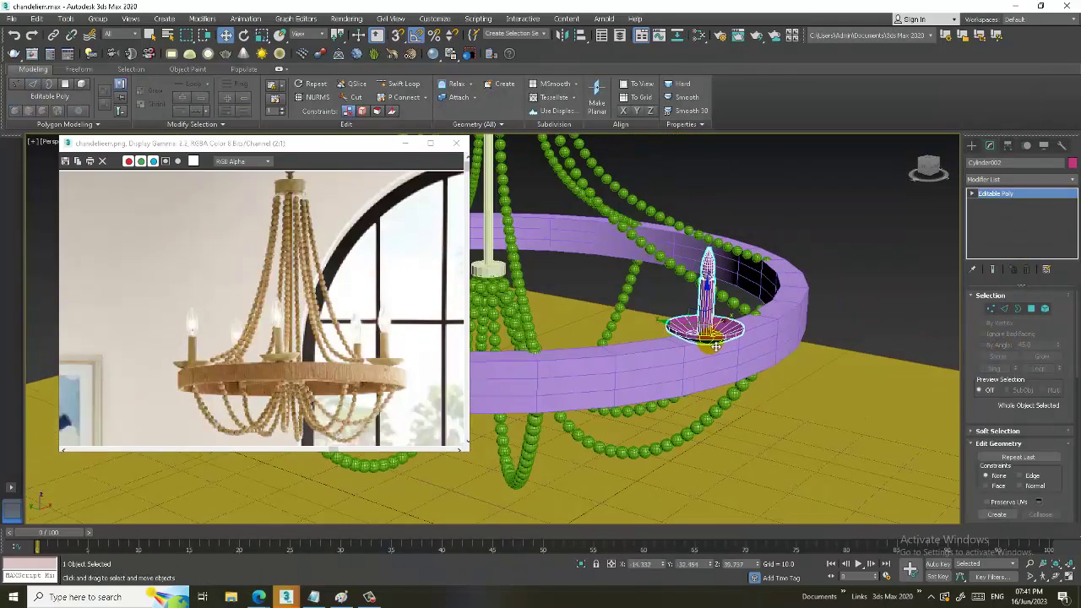
left_click(642, 372)
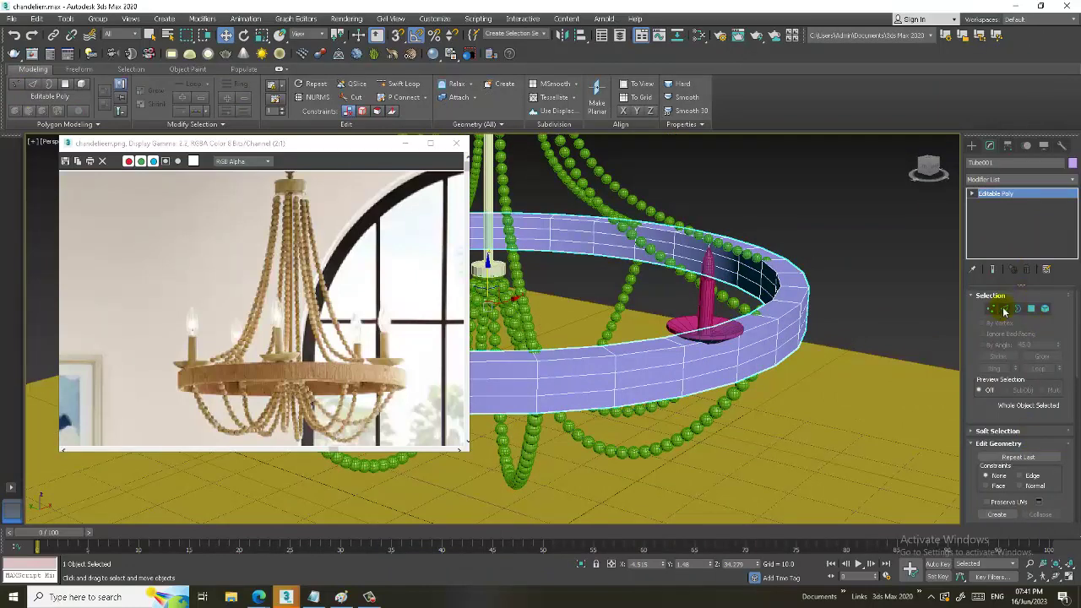
left_click(1004, 309)
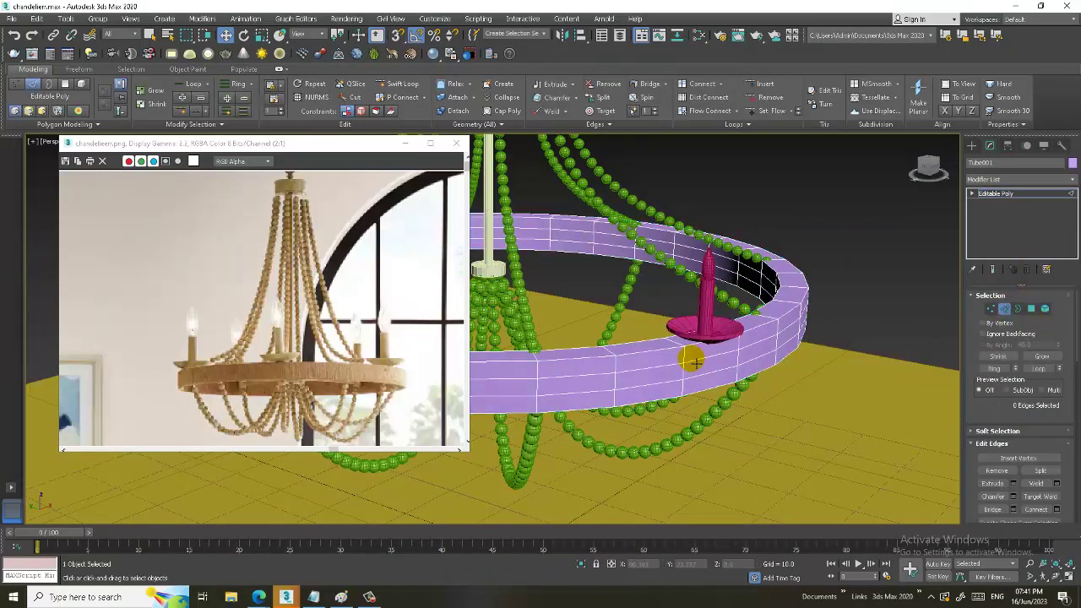
double_click(630, 346)
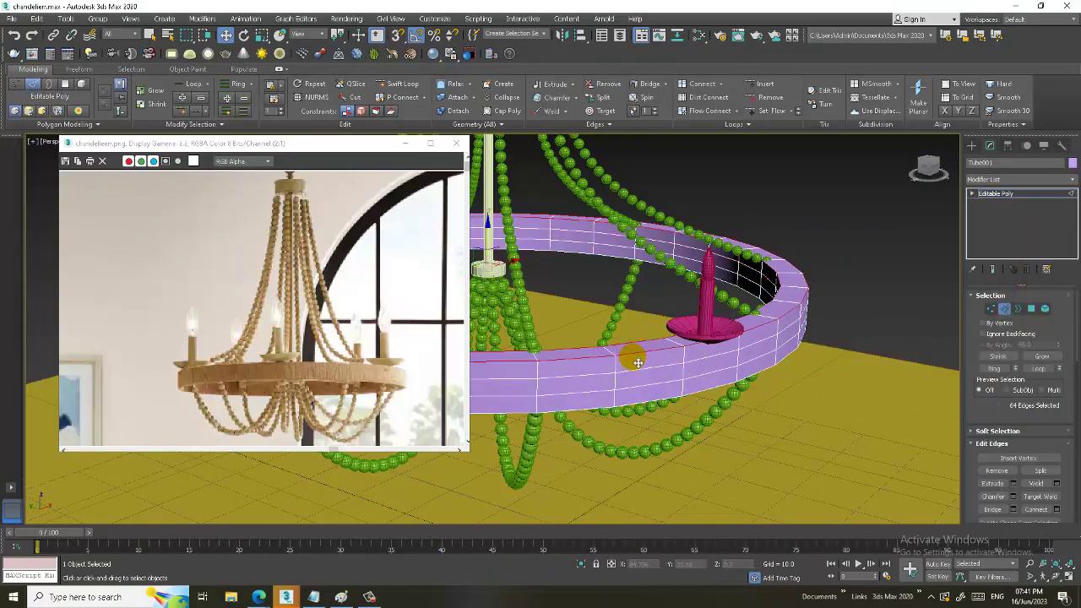
double_click(646, 407, "ctrl")
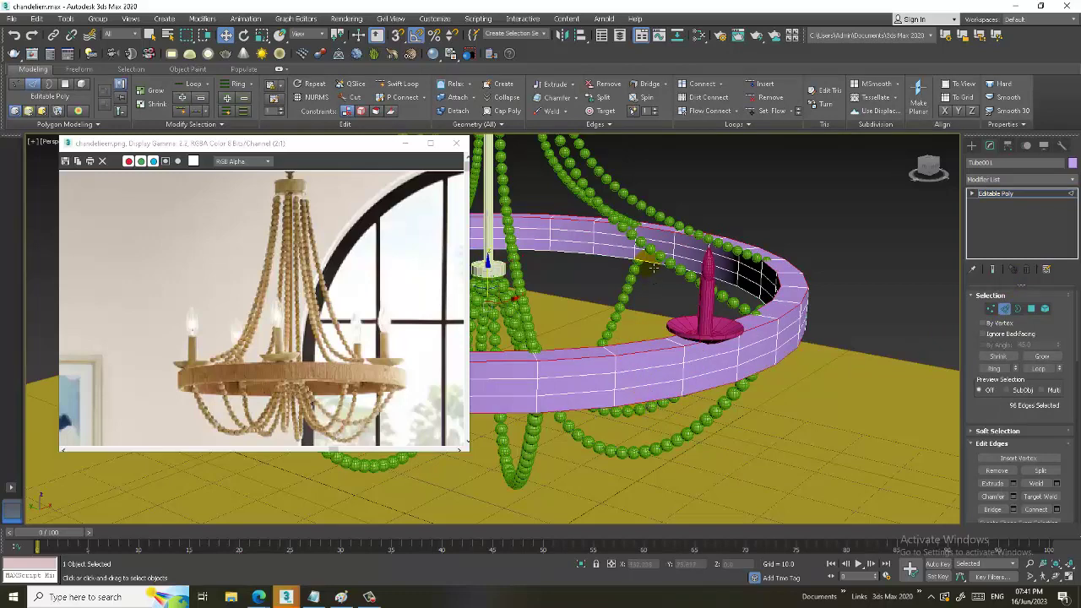
Chamfer the selected ring rim edges to soften its corners.
left_click(1013, 497)
left_click(504, 369)
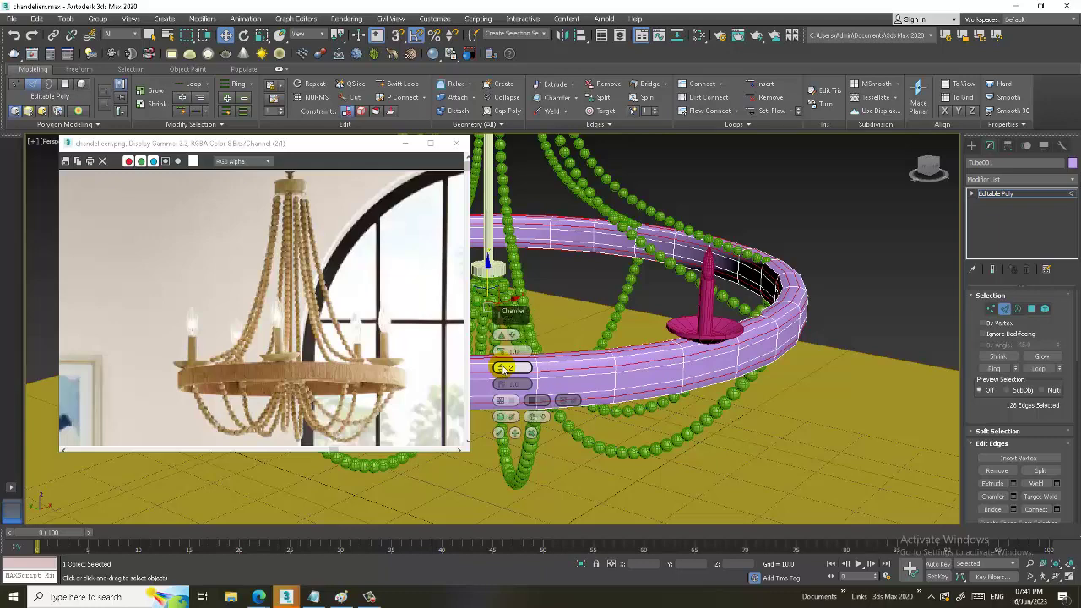
left_click_drag(505, 353, 507, 362)
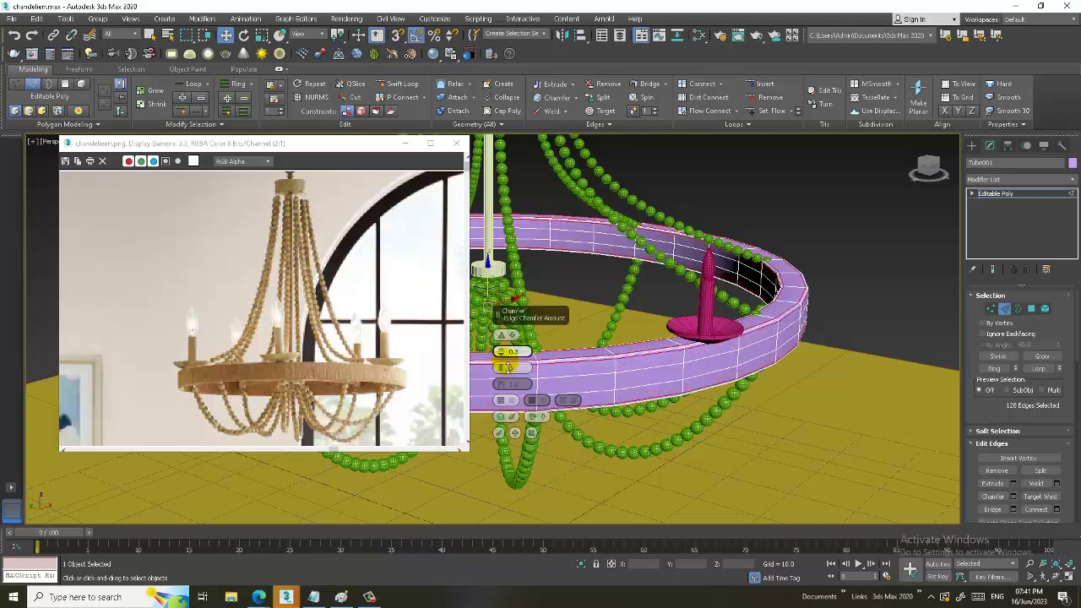
left_click(500, 433)
left_click(1037, 197)
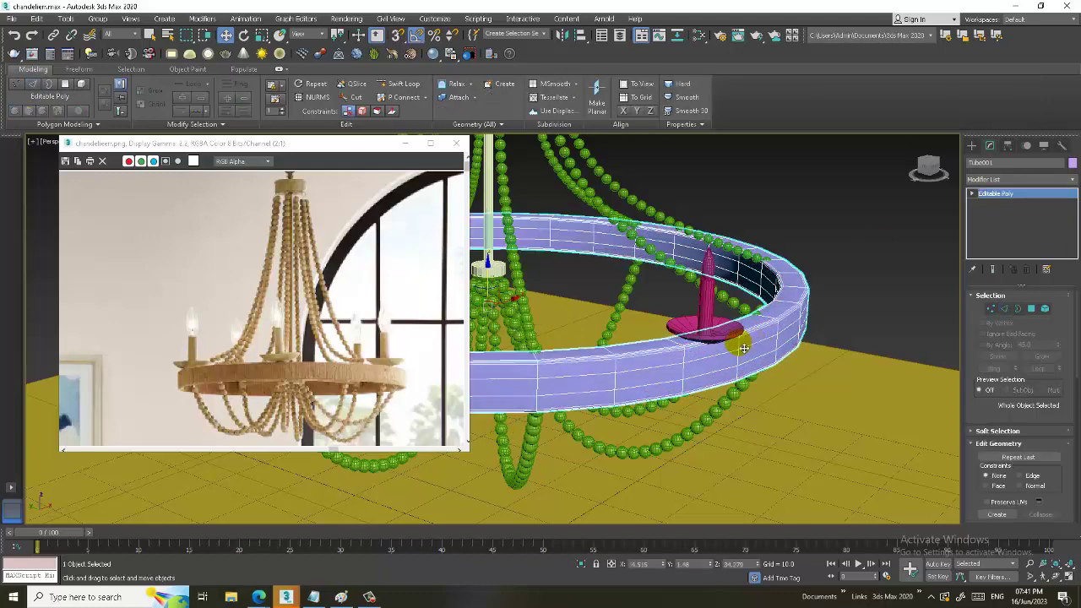
left_click(708, 325)
Orbit to look down on the ring and candle, then show all four viewports.
key("w")
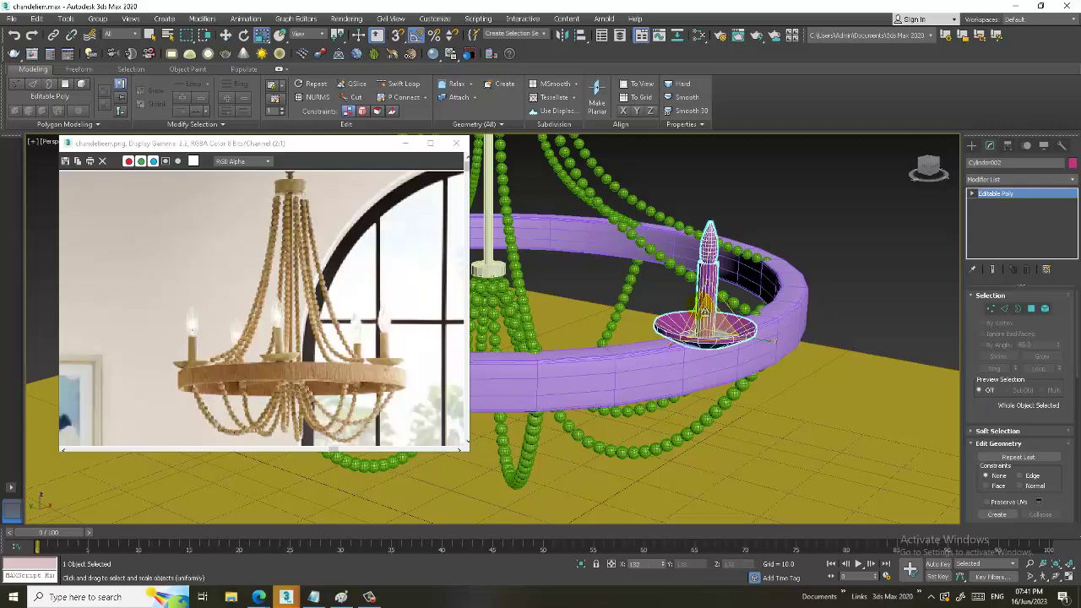
mouse_move(713, 329)
middle_mouse_down("alt")
mouse_move(748, 299)
mouse_move(707, 332)
mouse_move(718, 321)
middle_mouse_up("alt")
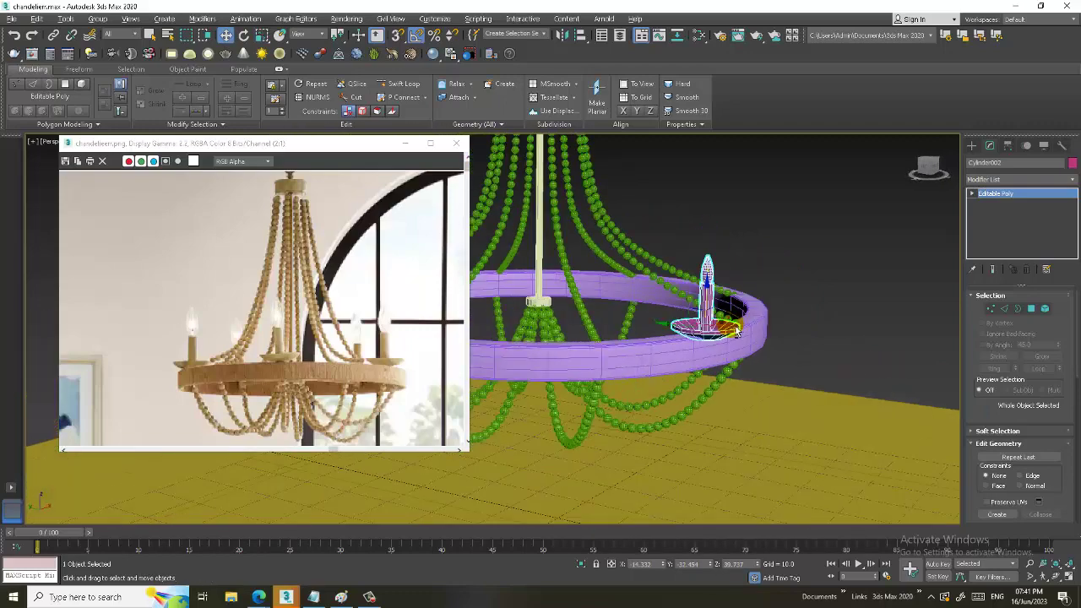
scroll(722, 319, "up", 3)
scroll(741, 317, "up", 2)
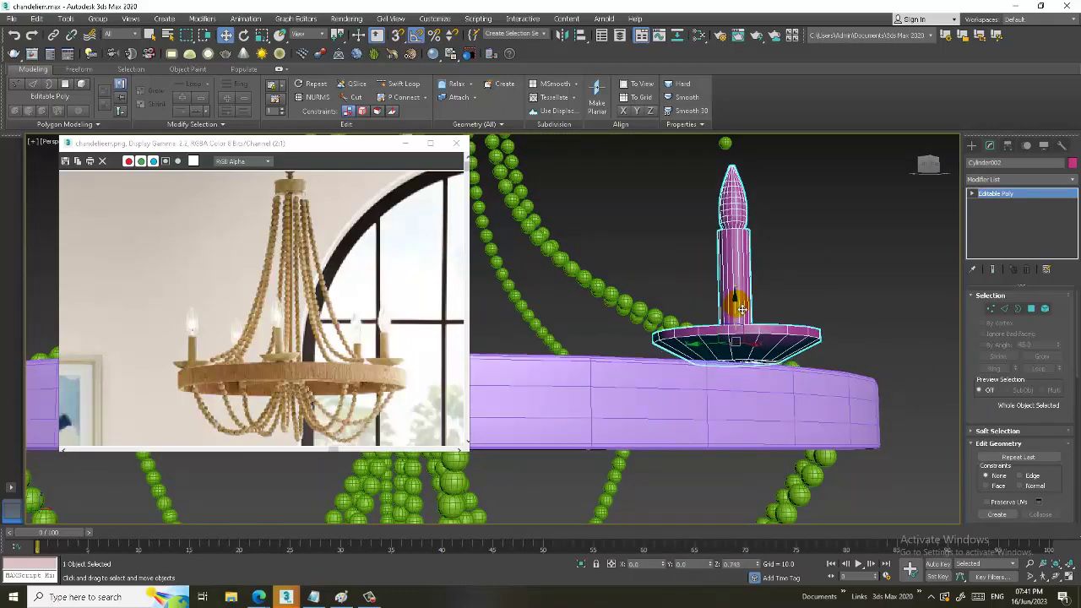
middle_click_drag(738, 322, 783, 372, "alt")
scroll(784, 373, "down", 5)
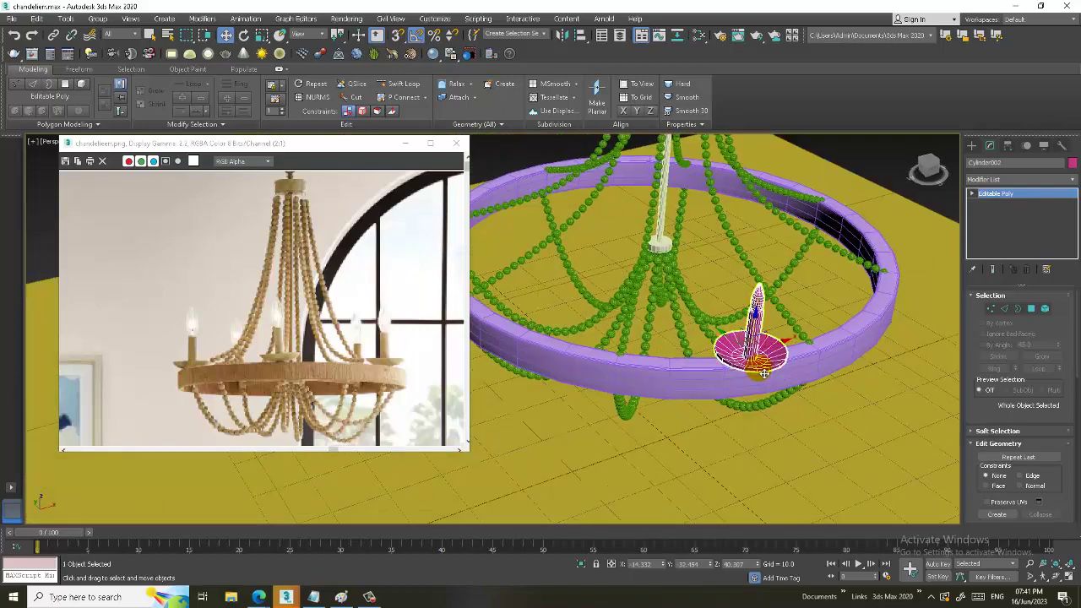
left_click_drag(330, 153, 194, 153)
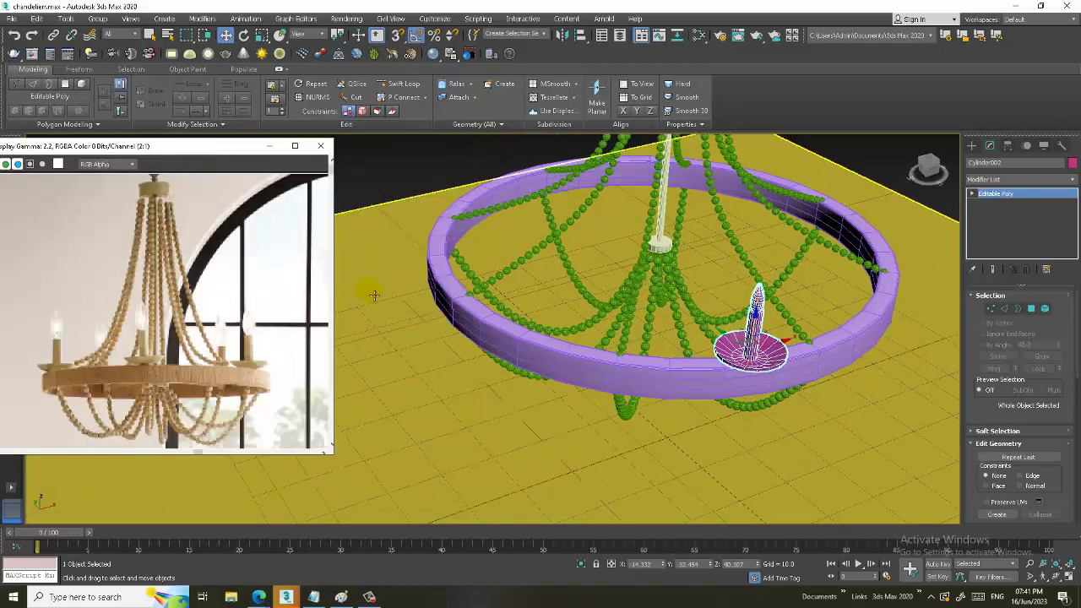
middle_click_drag(367, 292, 414, 272, "alt")
key("alt+w")
key("alt+w")
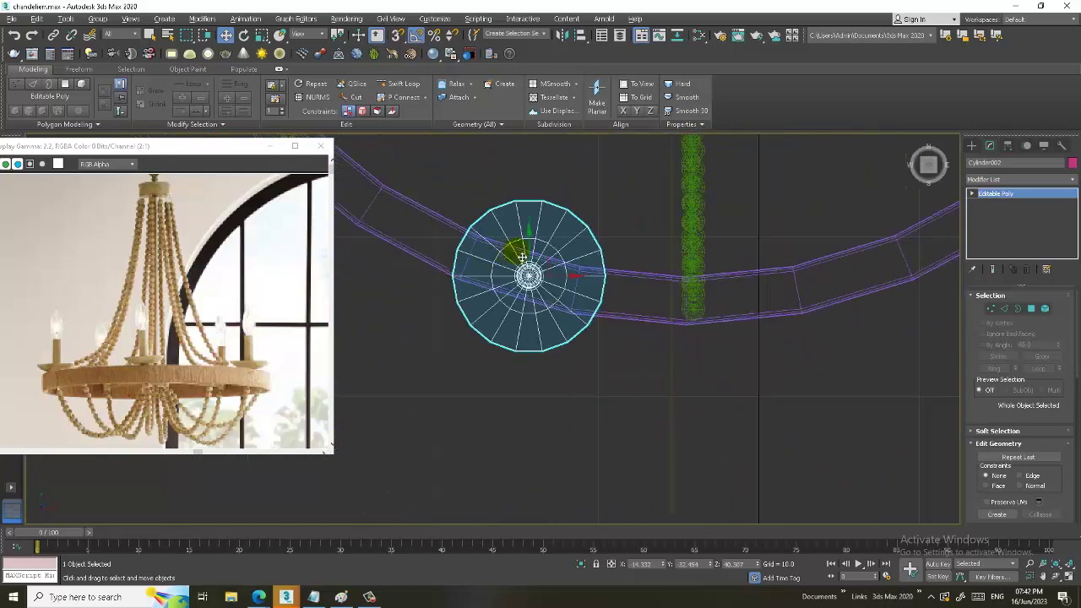
Slide the candle along the ring and centre it on the edge beneath a bead spoke.
scroll(591, 279, "down", 2)
scroll(608, 278, "down", 2)
scroll(635, 281, "down", 2)
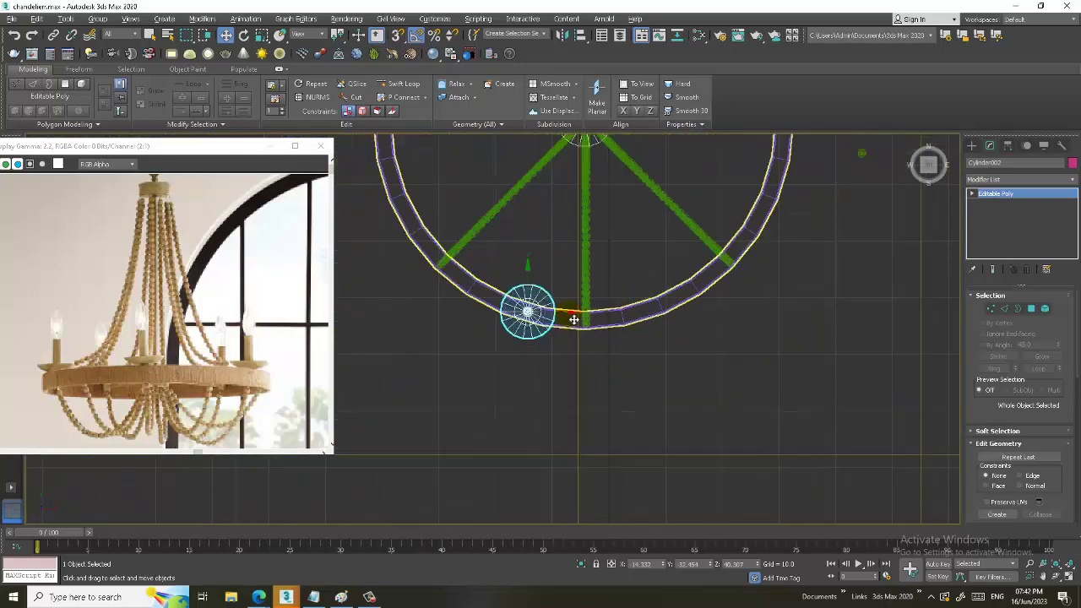
left_click_drag(574, 313, 623, 318)
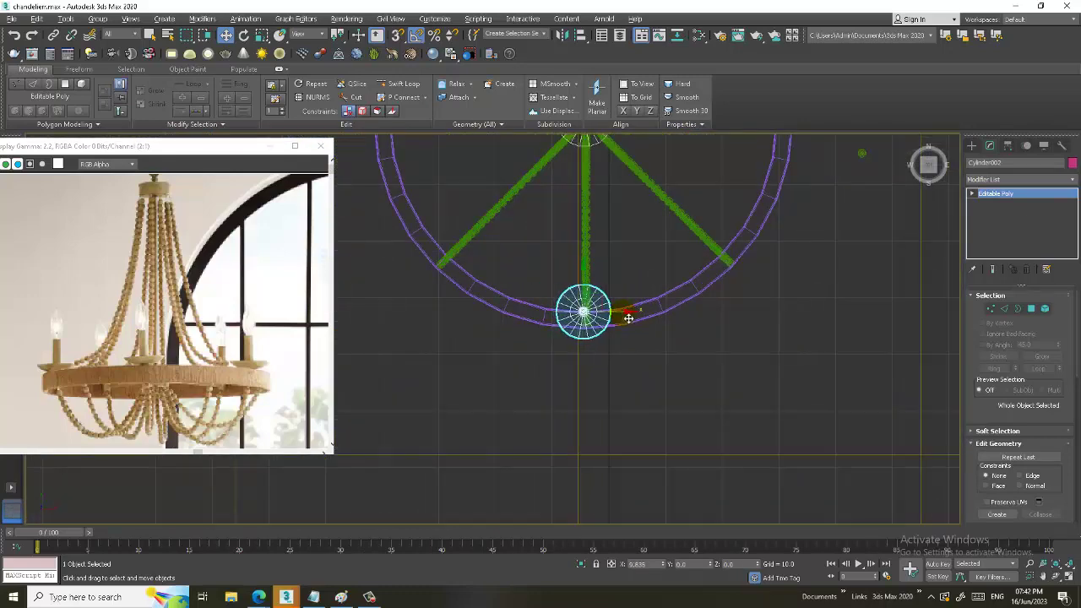
scroll(583, 308, "up", 2)
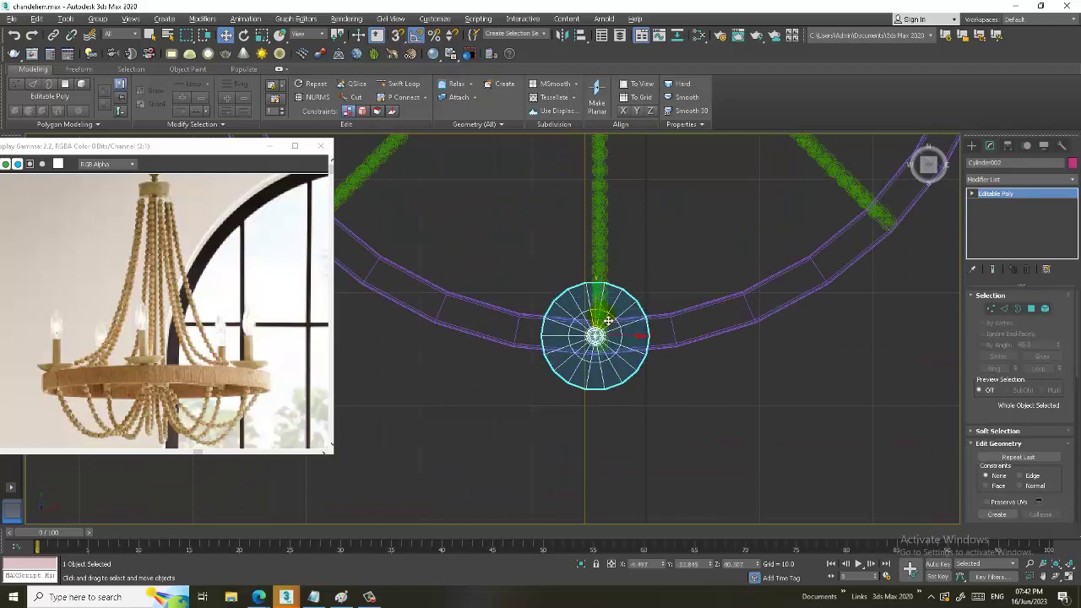
left_click_drag(625, 325, 629, 341)
scroll(642, 338, "down", 2)
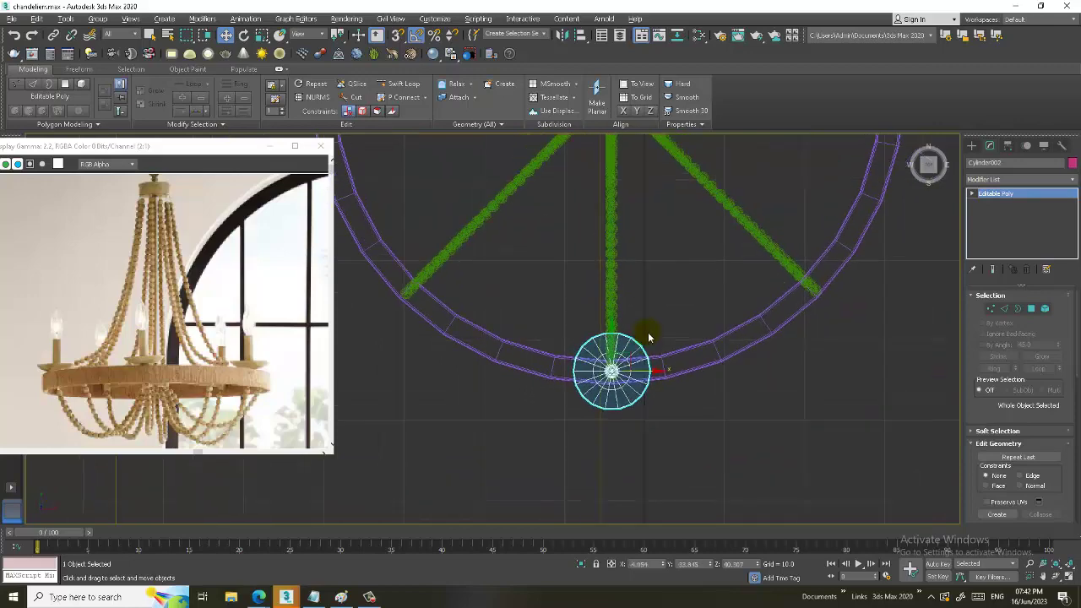
scroll(650, 338, "down", 2)
scroll(676, 351, "down", 2)
Move the candle's pivot to the exact centre of the ring with Affect Pivot Only.
left_click(1007, 145)
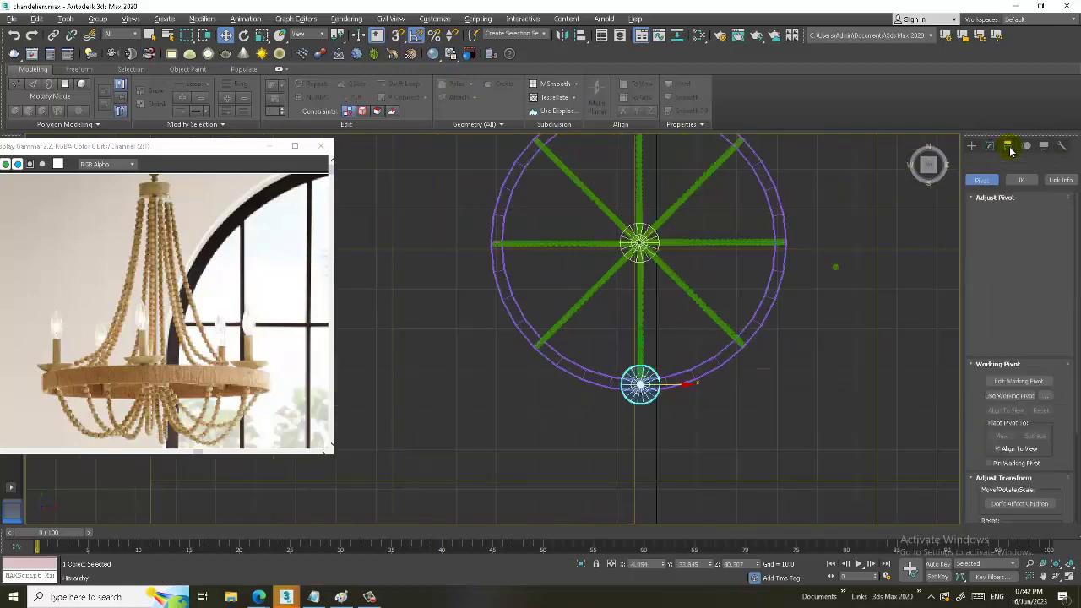
left_click(1019, 223)
left_click_drag(646, 340, 651, 204)
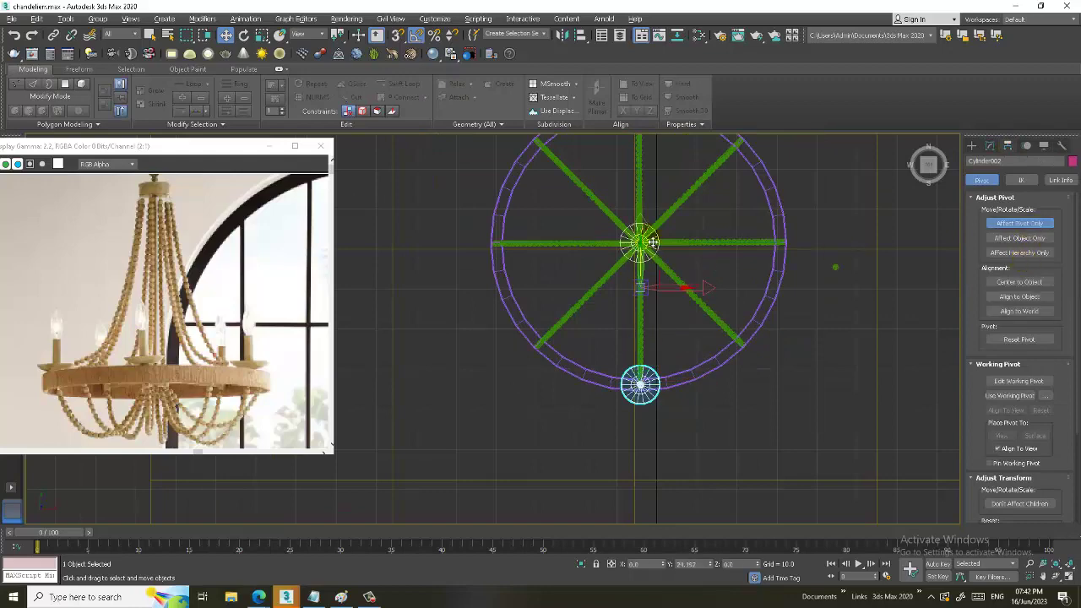
scroll(648, 200, "up", 3)
scroll(647, 199, "up", 3)
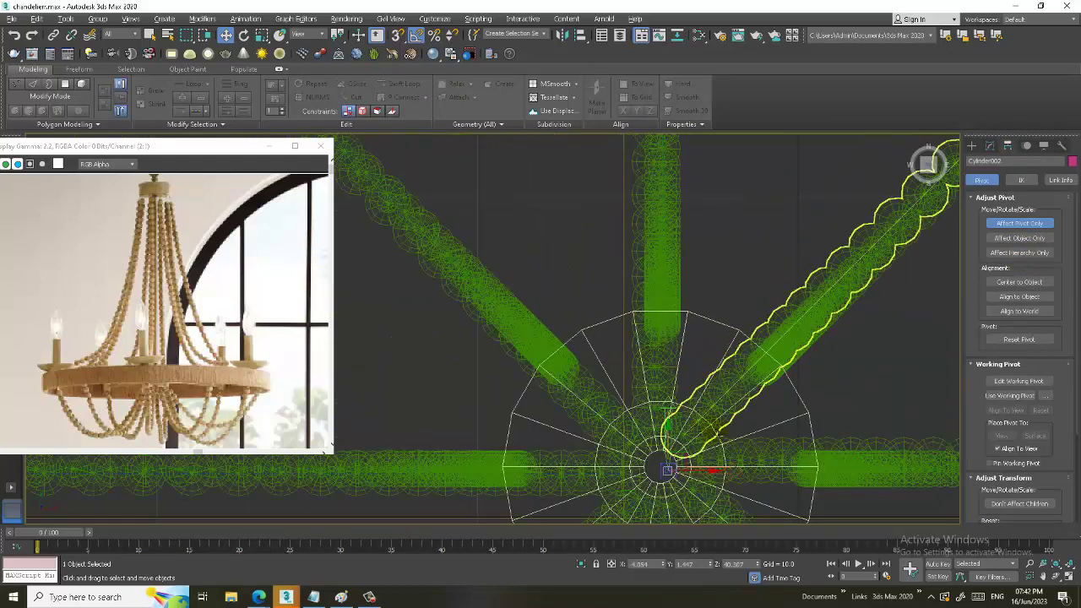
scroll(726, 371, "down", 2)
left_click_drag(706, 403, 700, 399)
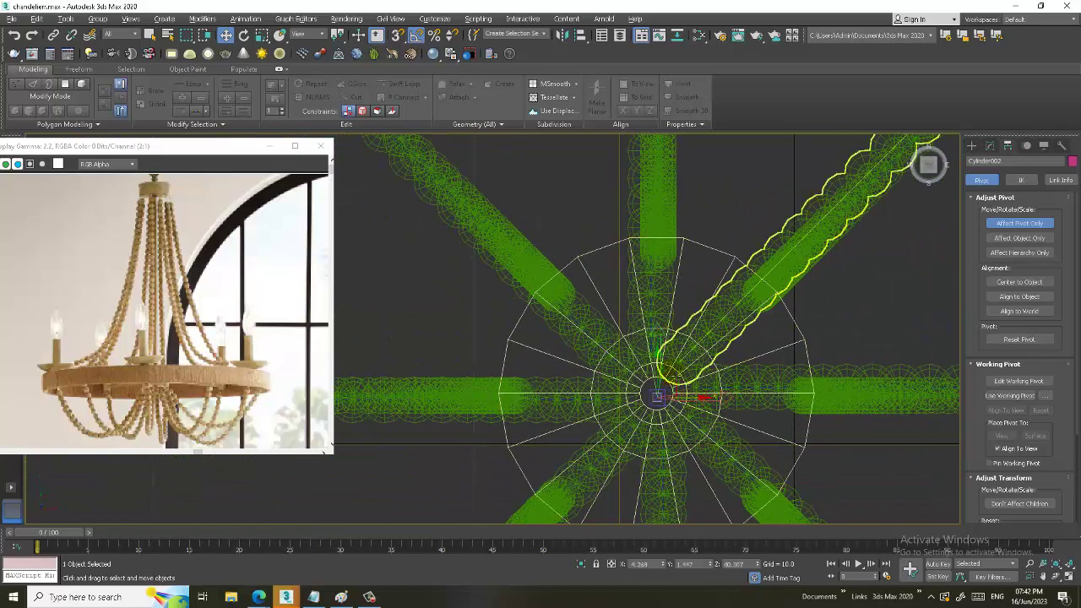
scroll(664, 372, "down", 2)
scroll(665, 372, "down", 3)
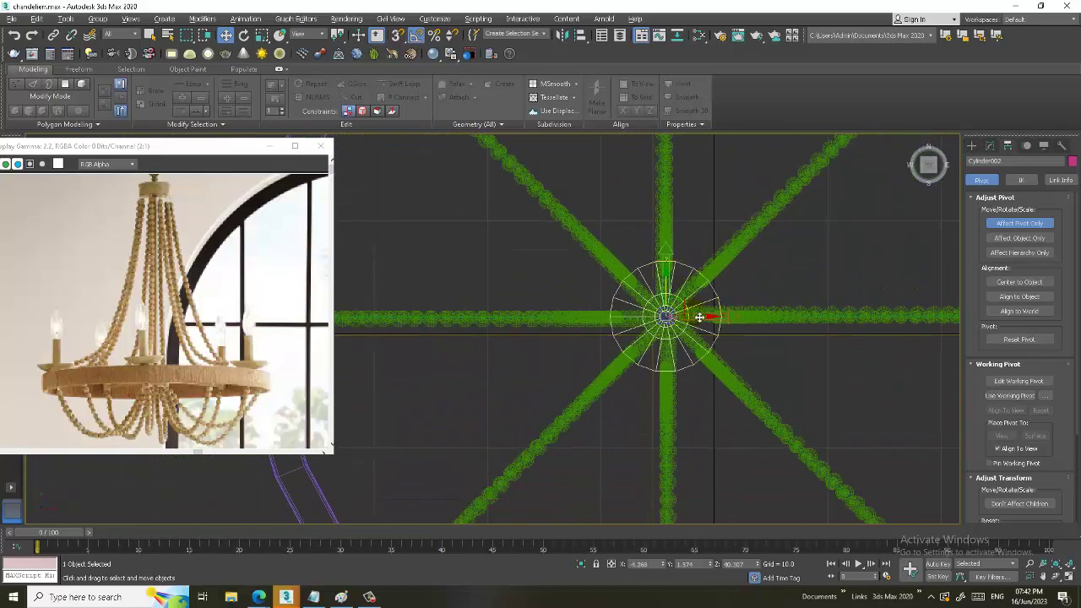
scroll(665, 371, "down", 1)
left_click(1019, 222)
Shift-rotate the candle in 45° steps to clone copies around the ring.
middle_click_drag(707, 413, 698, 368)
key("e")
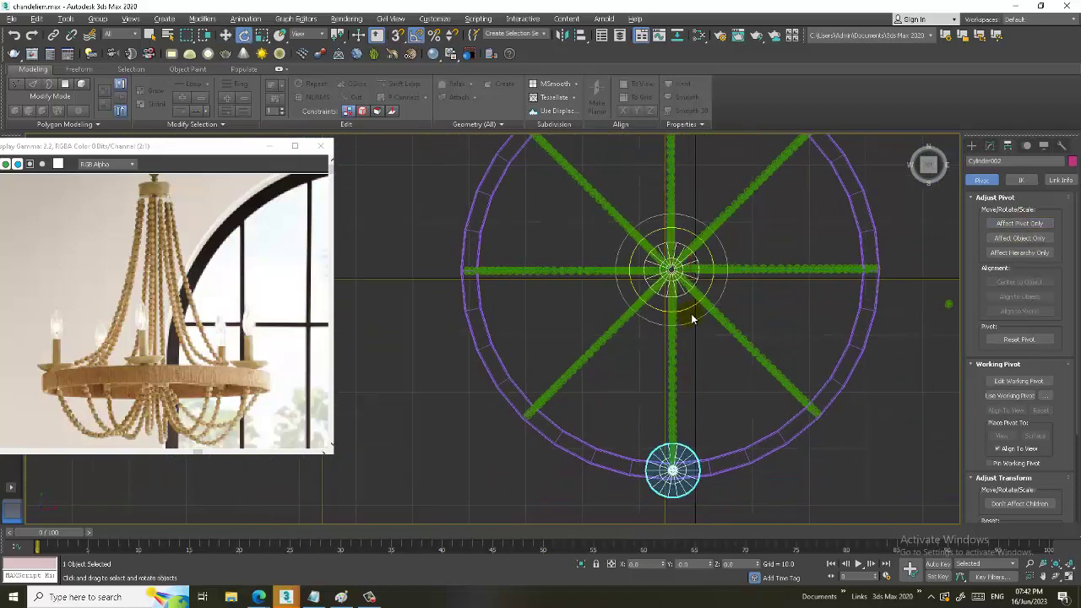
left_click_drag(684, 318, 689, 317, "shift")
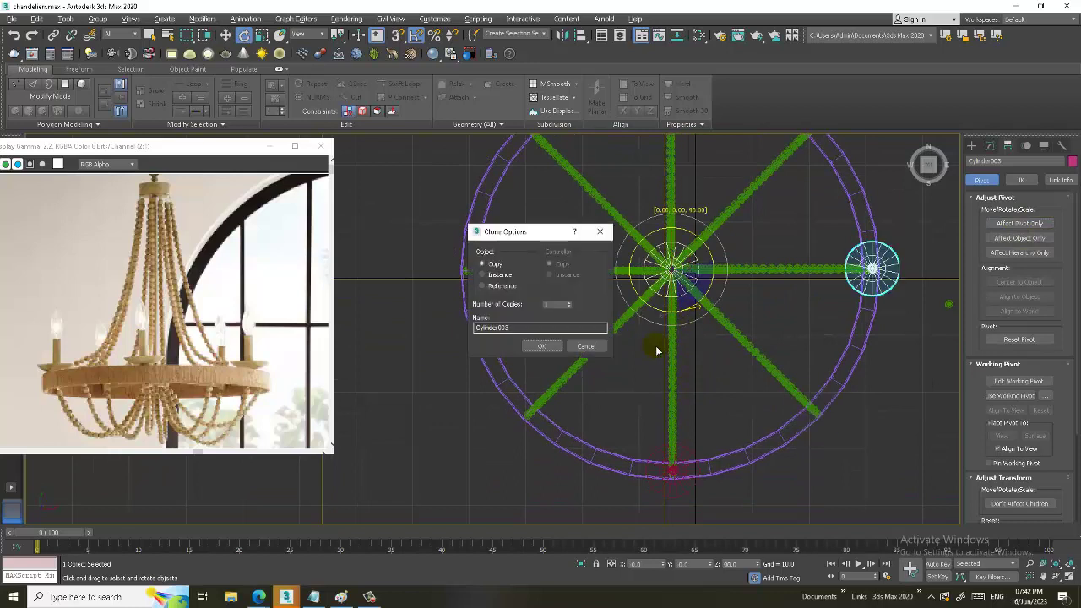
left_click(586, 347)
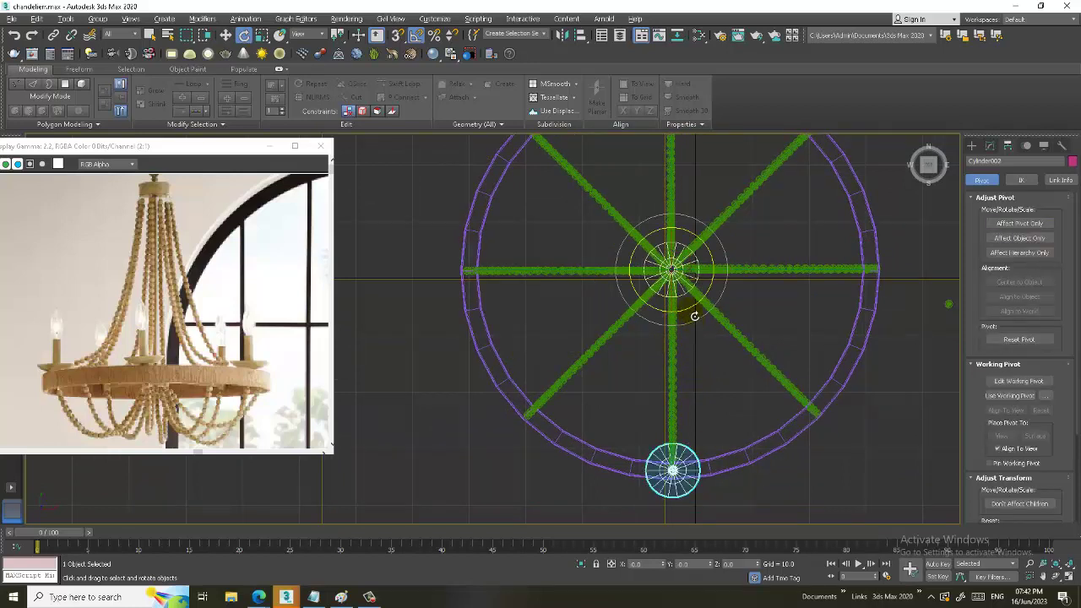
mouse_move(693, 316)
left_mouse_down("shift")
mouse_move(700, 309)
mouse_move(654, 312)
left_mouse_up("shift")
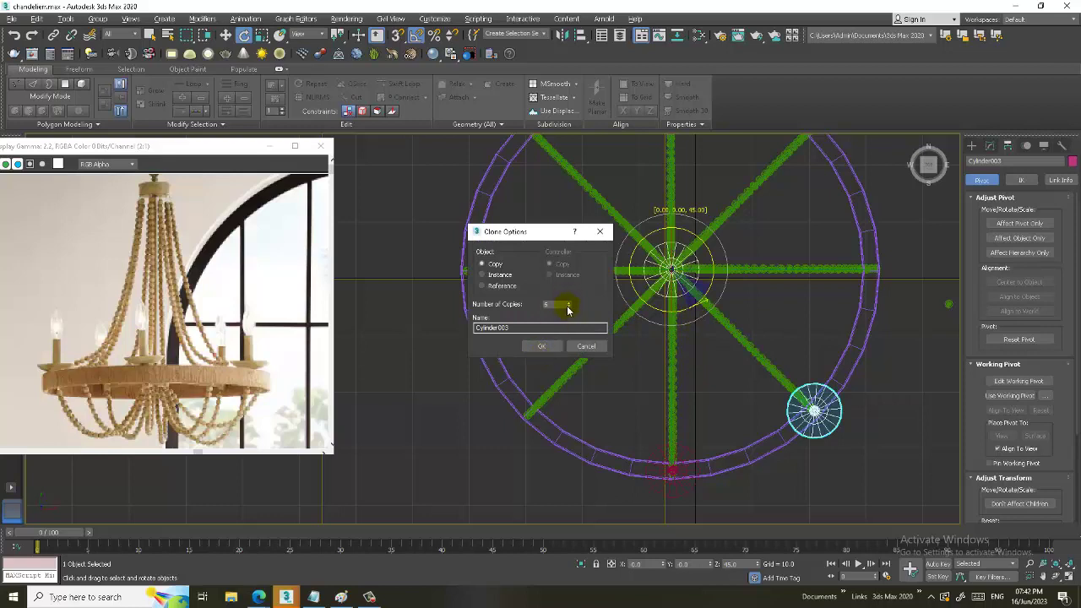
left_click(544, 348)
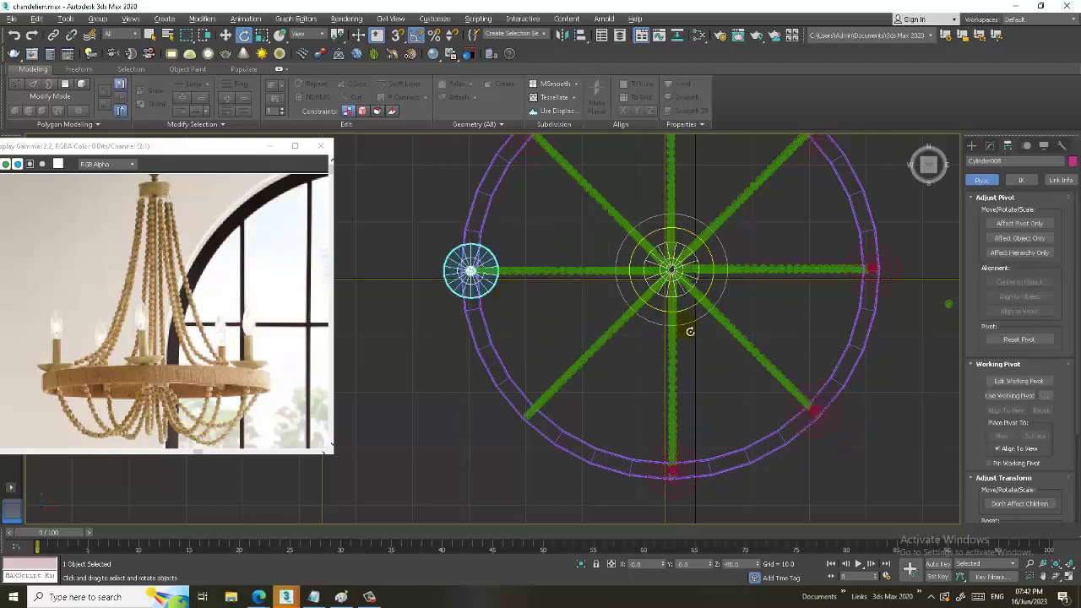
left_click_drag(689, 331, 692, 326, "shift")
left_click(549, 344)
Switch back to Move and maximize the Perspective view.
key("w")
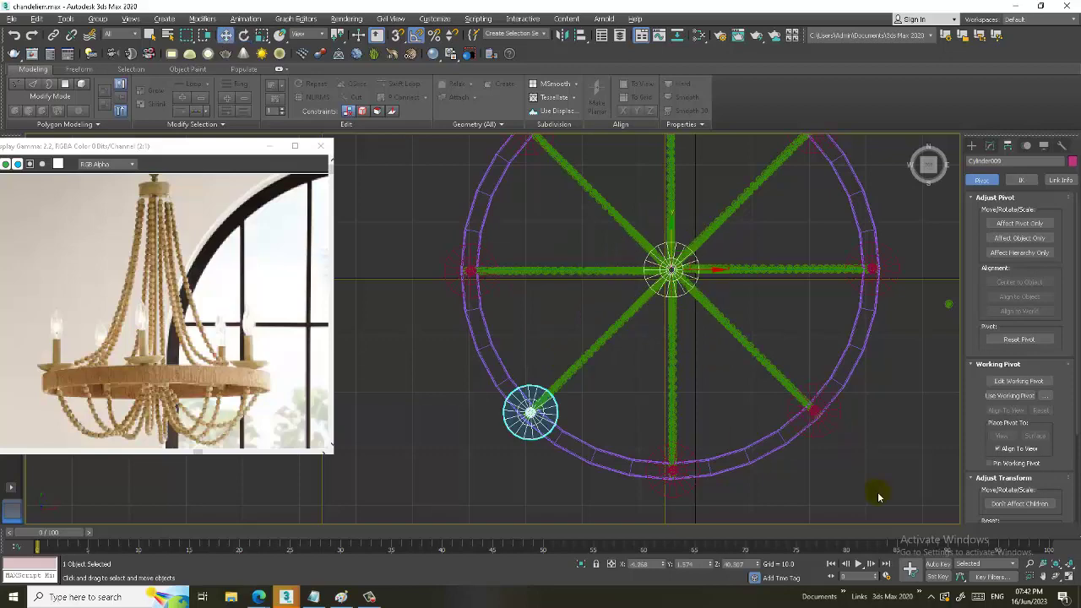
key("alt+w")
right_click(878, 497)
key("alt+w")
scroll(878, 496, "down", 3)
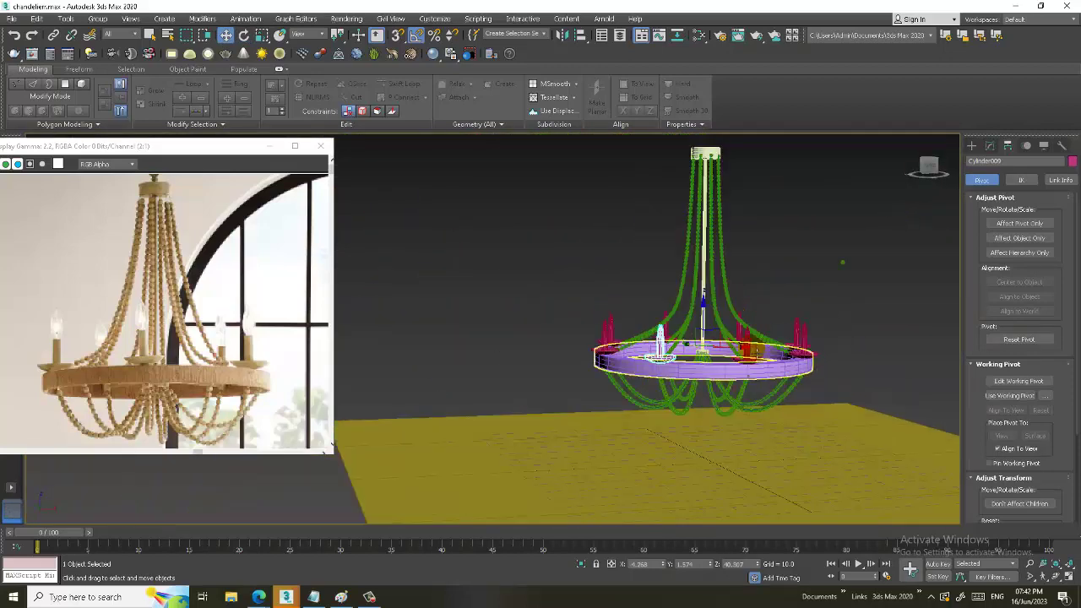
Raise the top ring of vertices on the hub cylinder.
middle_click_drag(841, 261, 803, 284, "alt")
left_click(860, 330)
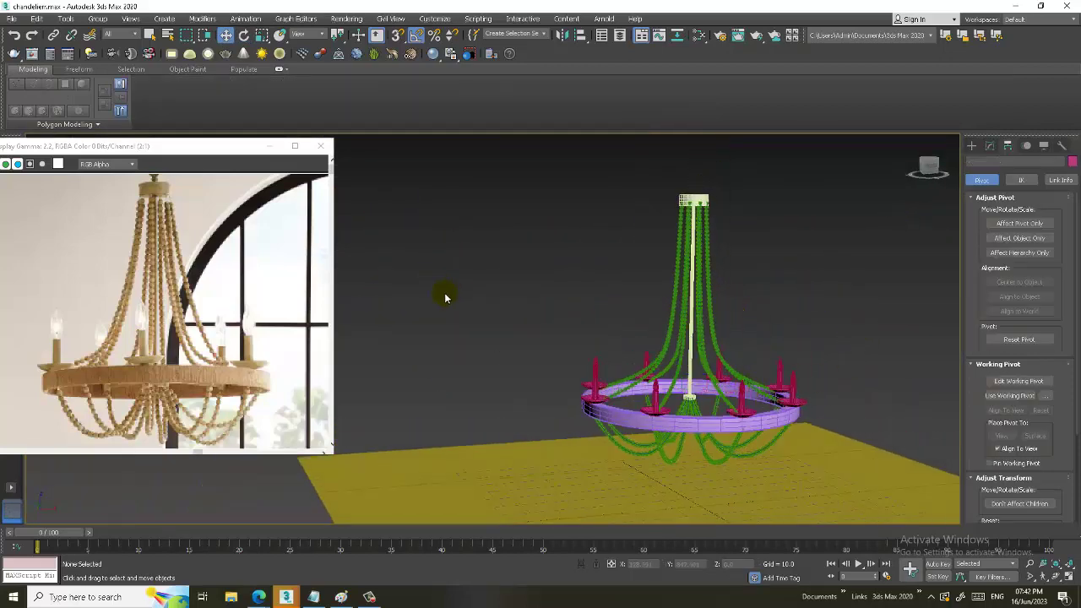
scroll(231, 278, "up", 2)
scroll(819, 260, "up", 5)
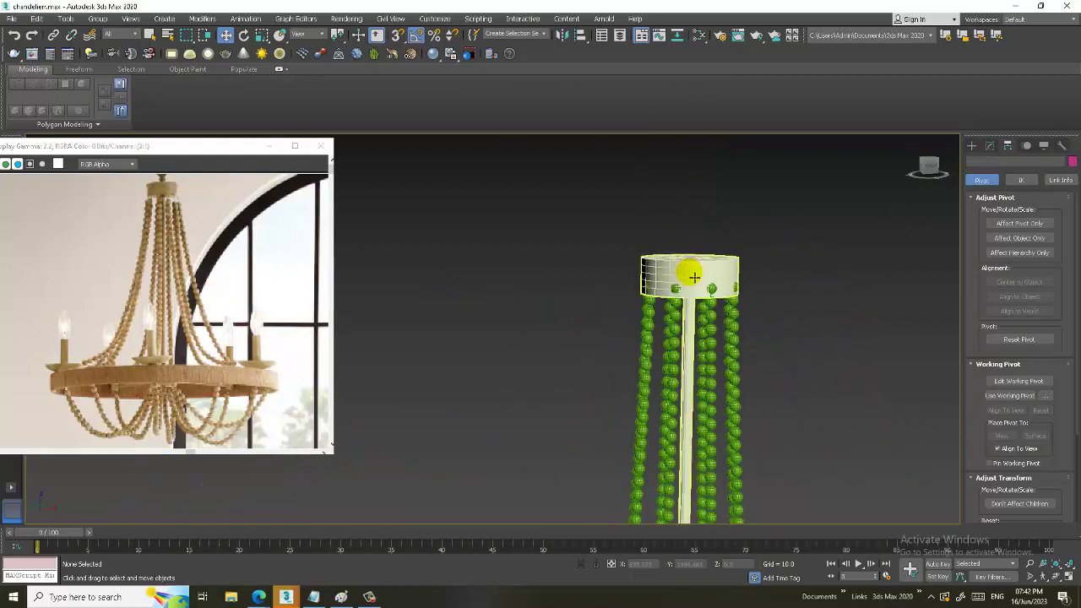
left_click(693, 263)
key("1")
left_click_drag(617, 229, 745, 290)
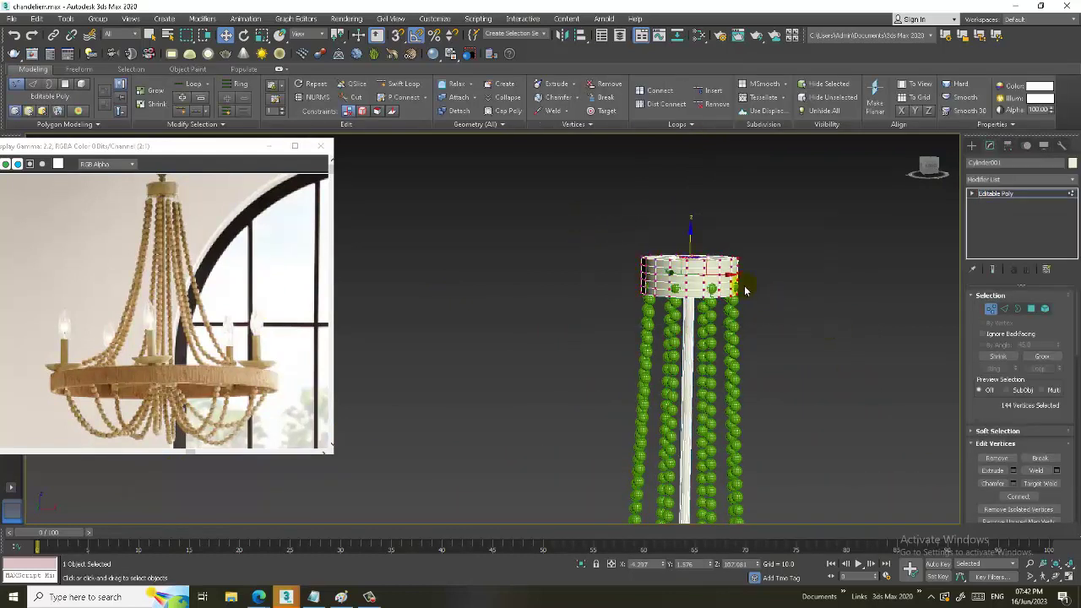
left_click_drag(696, 247, 709, 237)
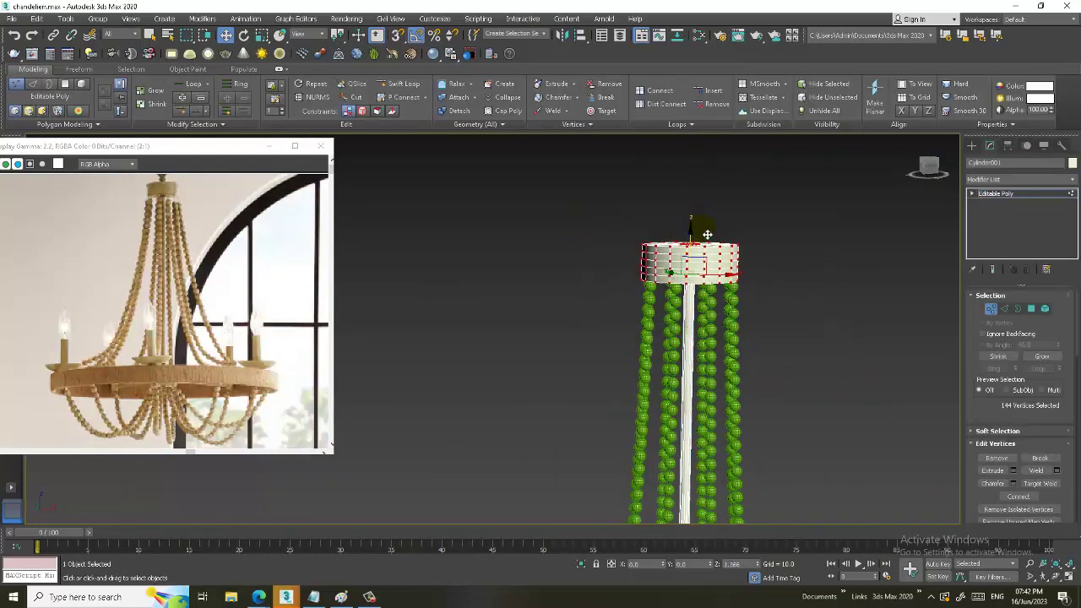
middle_click_drag(709, 238, 735, 279, "alt")
left_click(791, 295)
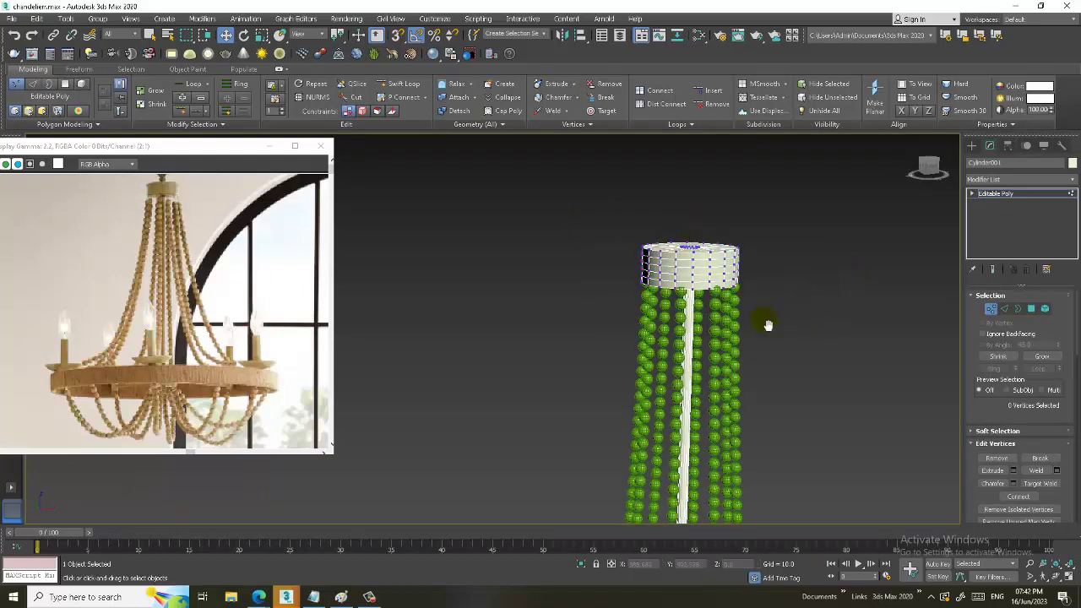
Extrude the hub's centre top polygon upward into a short stub.
mouse_move(767, 321)
middle_mouse_down("alt")
mouse_move(779, 295)
mouse_move(735, 330)
mouse_move(690, 308)
mouse_move(705, 329)
middle_mouse_up("alt")
scroll(690, 307, "up", 5)
scroll(692, 326, "down", 1)
left_click(1031, 309)
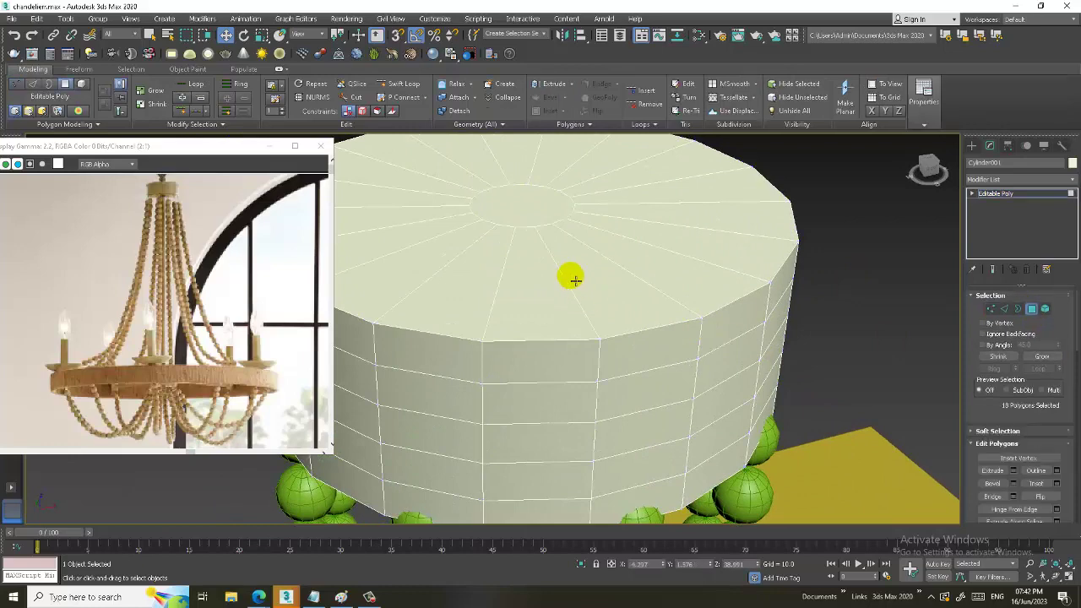
middle_click_drag(569, 273, 574, 278, "alt")
left_click(568, 263)
left_click(1013, 470)
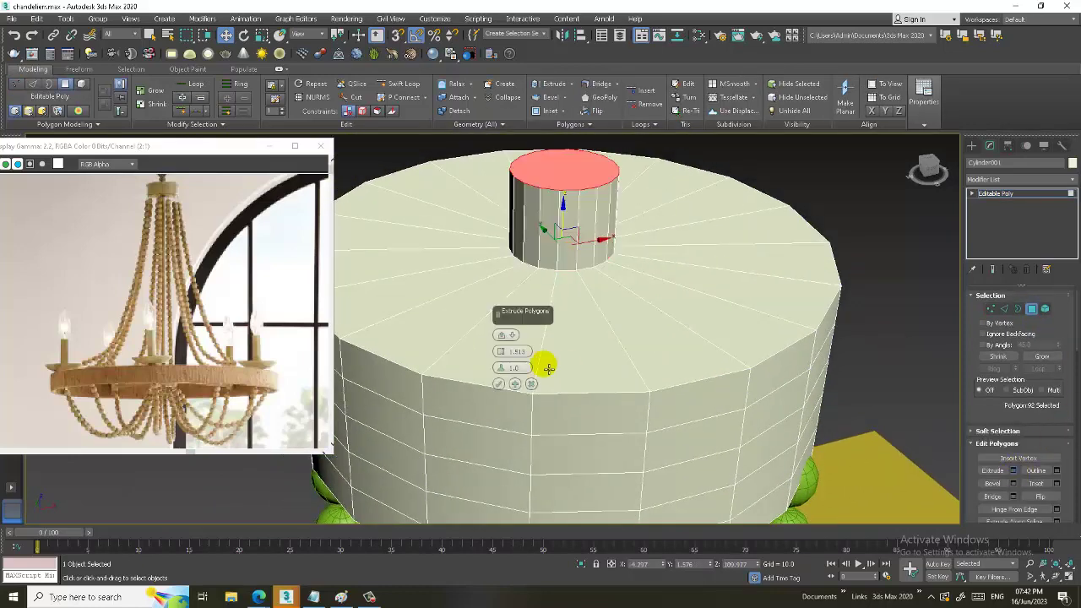
left_click(507, 377)
Inspect the hub from the side, exit Polygon mode and select all objects.
scroll(647, 315, "down", 3)
middle_click_drag(499, 378, 644, 313, "alt")
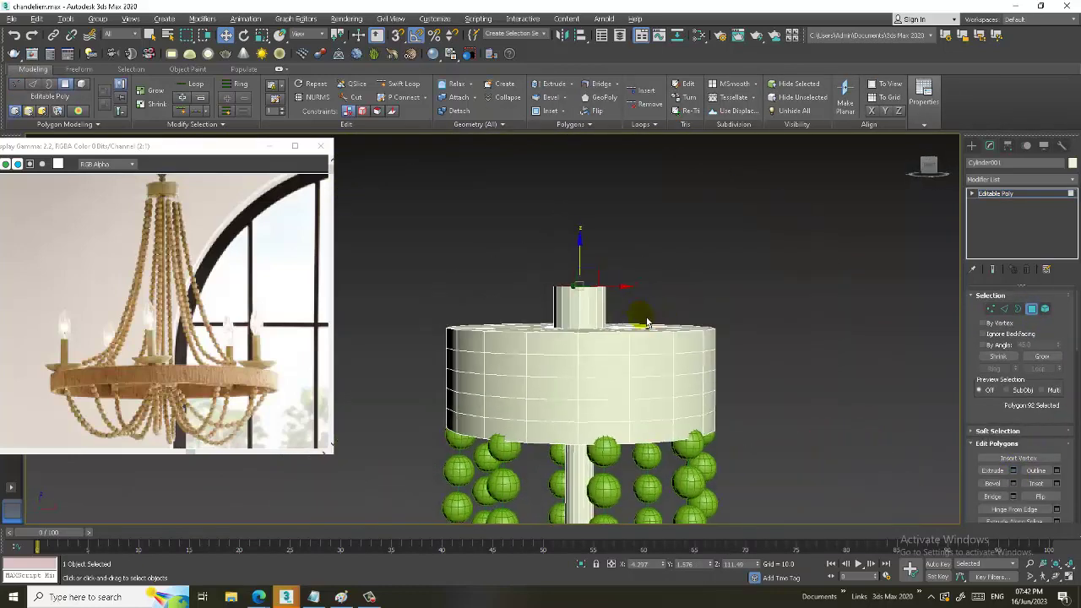
scroll(681, 295, "down", 3)
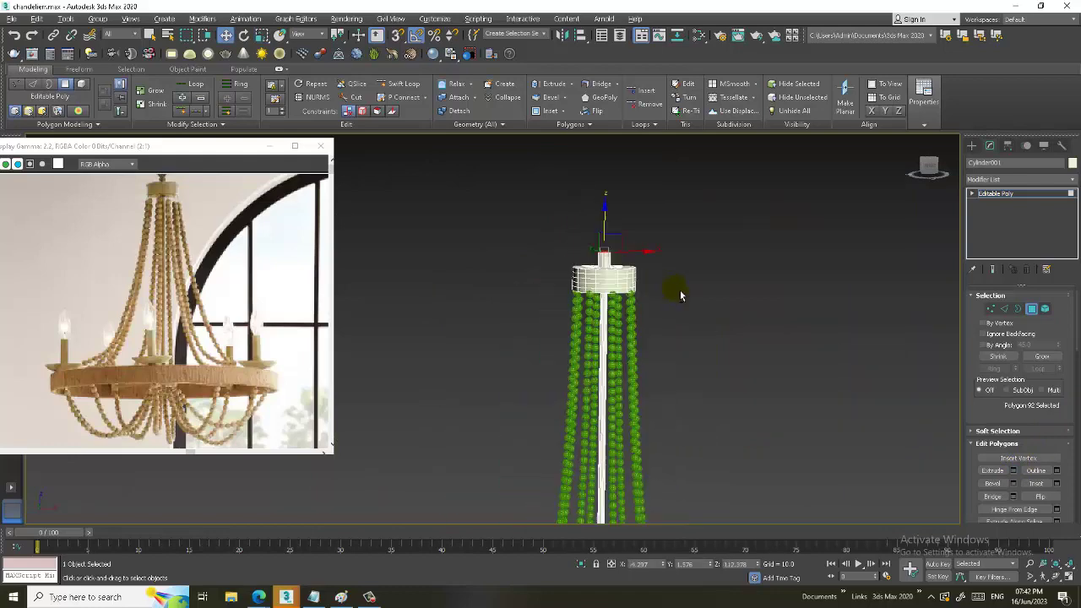
scroll(650, 251, "down", 3)
scroll(680, 313, "down", 3)
scroll(679, 324, "up", 2)
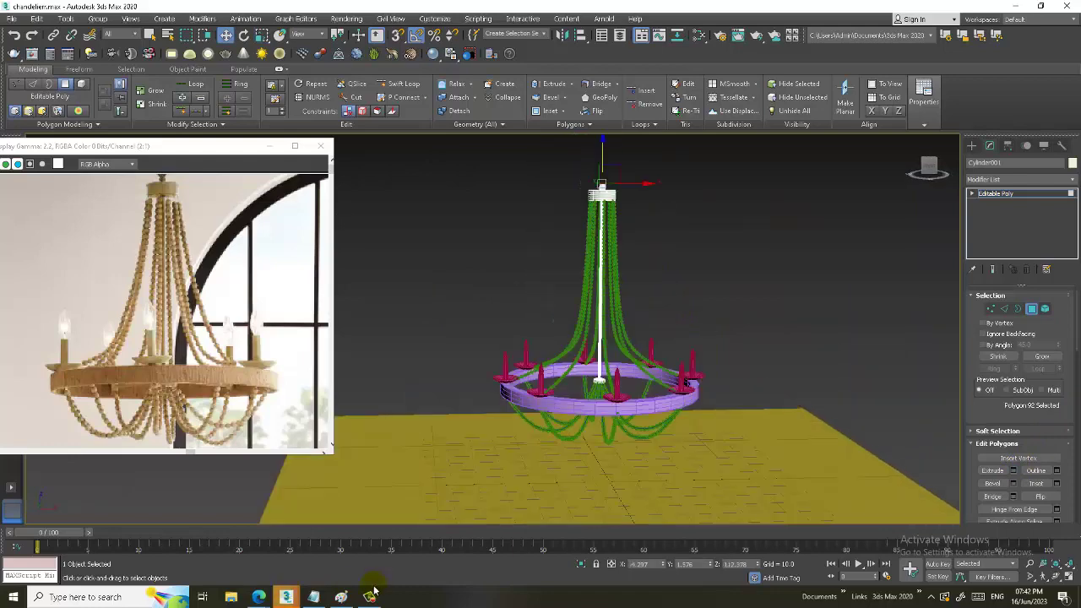
middle_click_drag(723, 338, 700, 294, "alt")
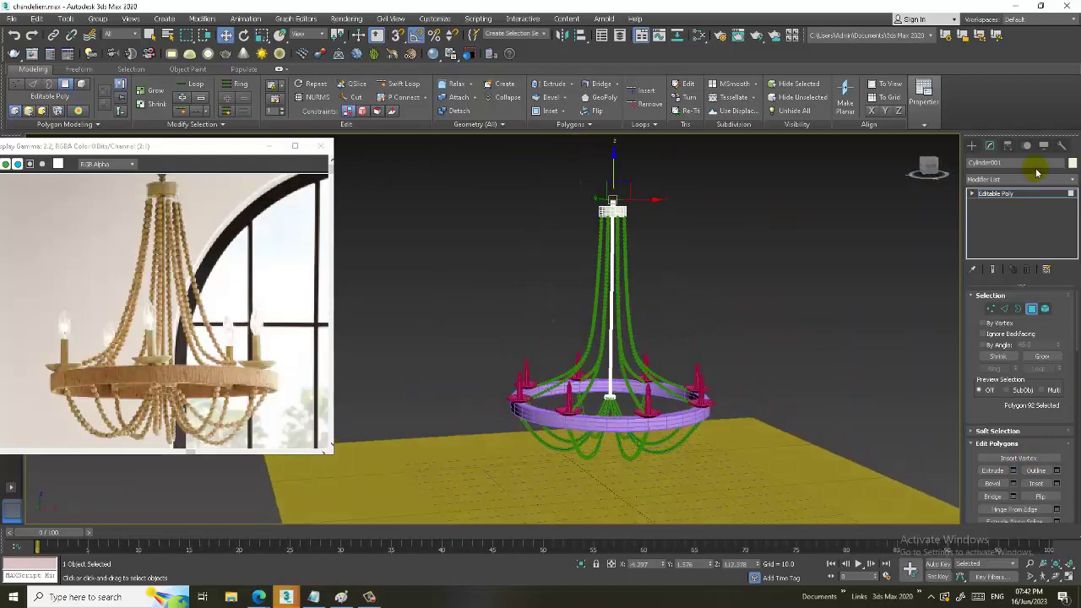
left_click(1039, 196)
key("ctrl+a")
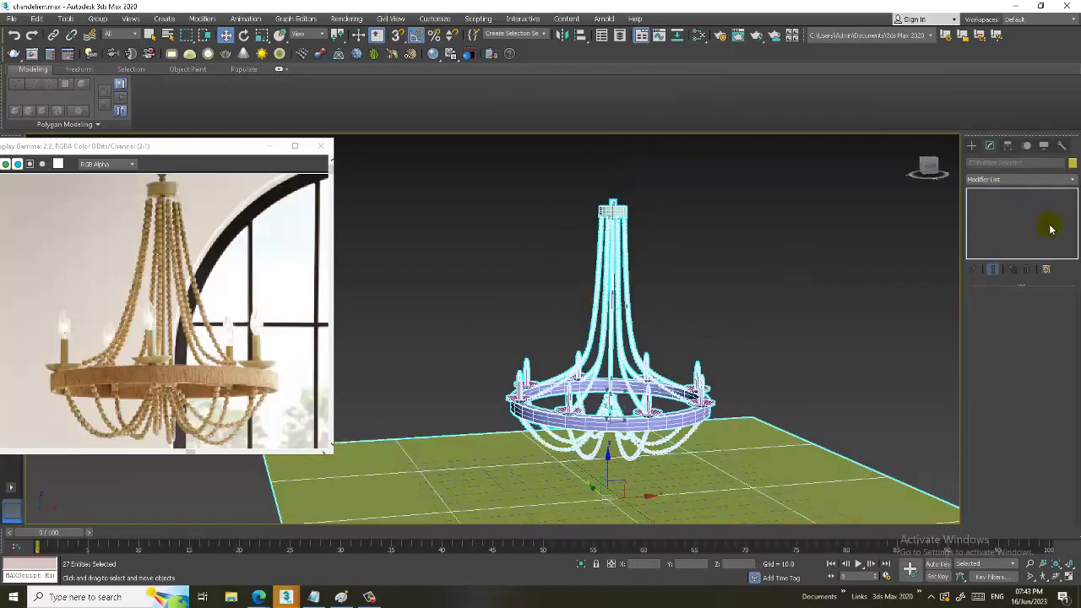
Assign one new Standard material with specular level 71 to all selected objects.
key("m")
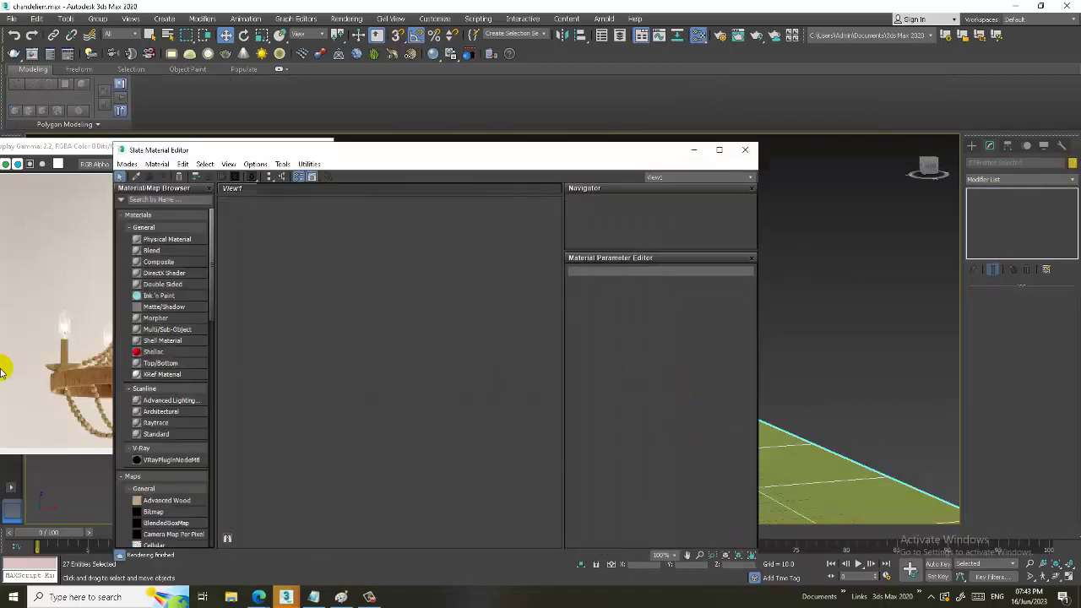
left_click_drag(161, 437, 399, 319)
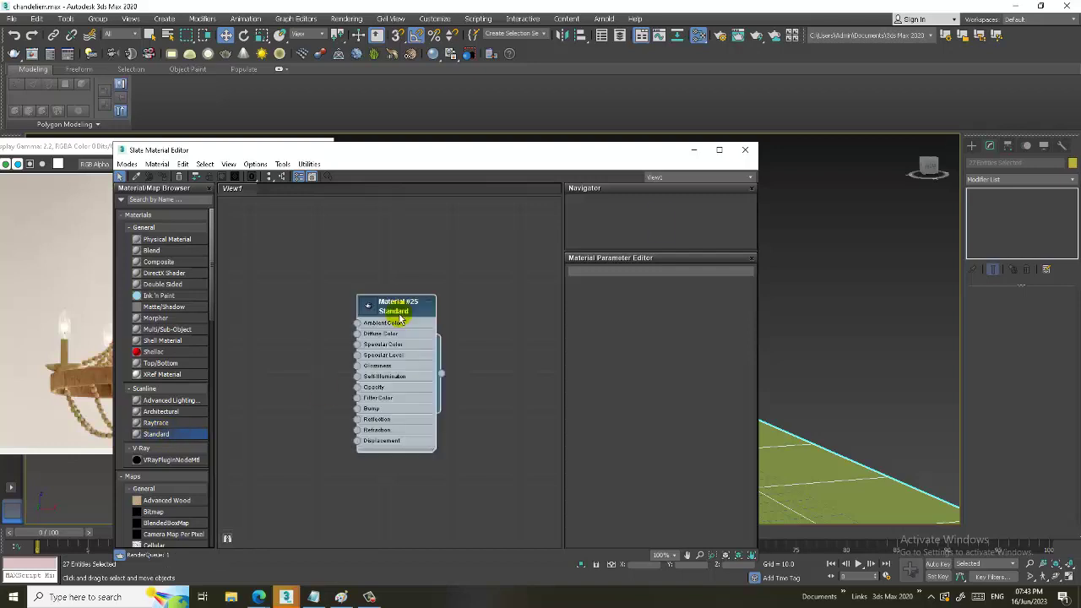
double_click(396, 309)
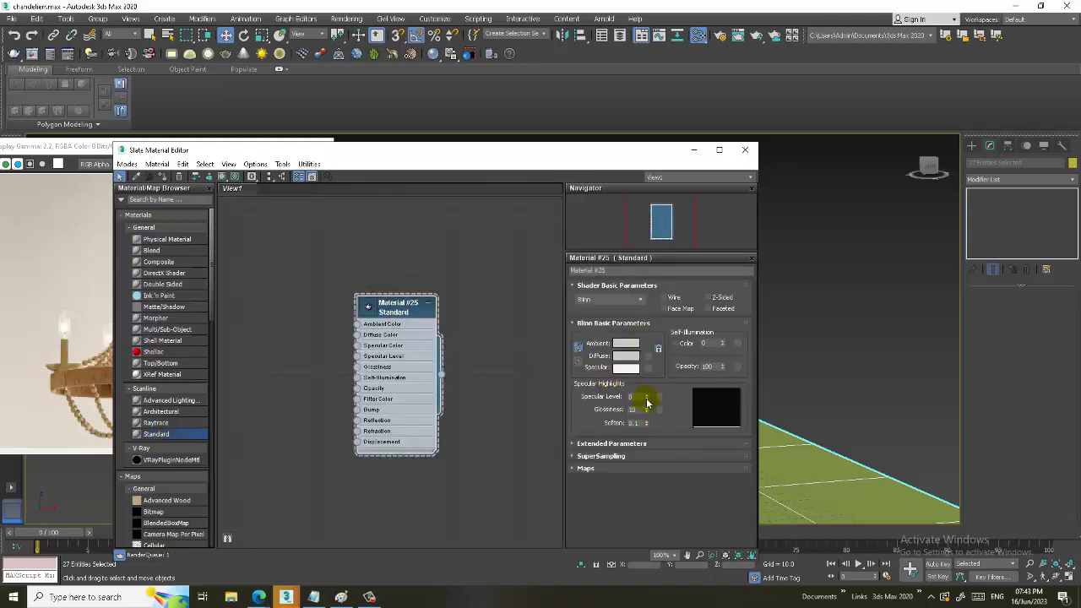
left_click_drag(646, 397, 649, 364)
left_click(162, 177)
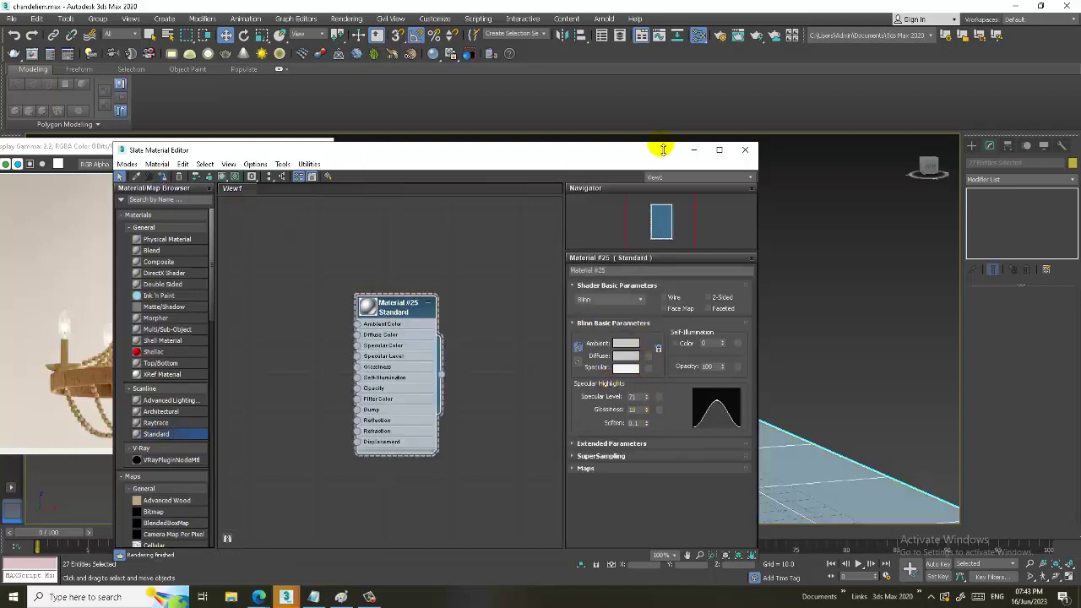
left_click(694, 150)
left_click(735, 309)
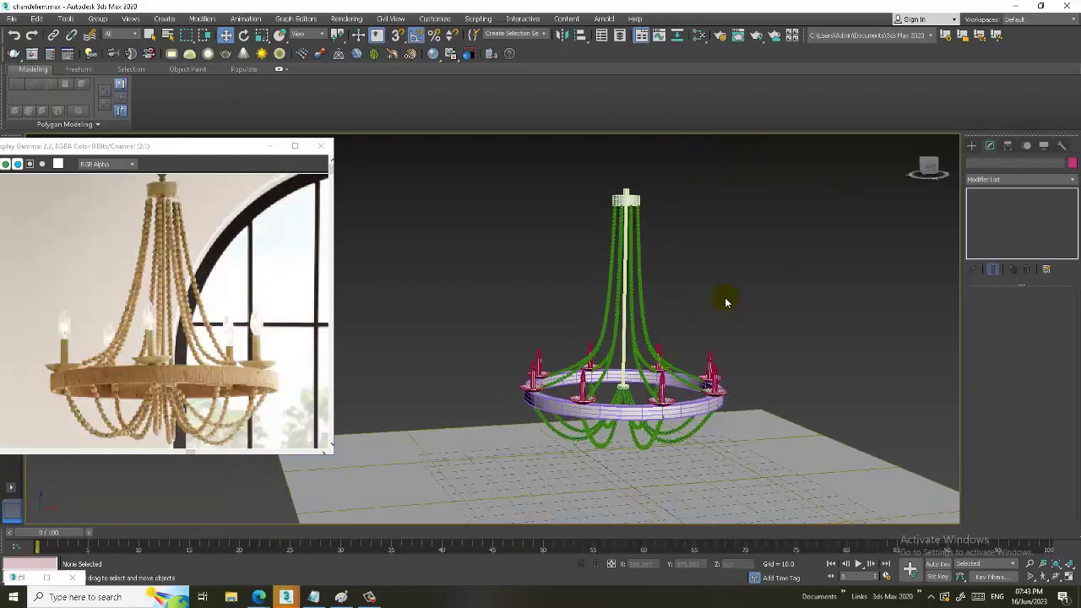
middle_click_drag(726, 302, 711, 316, "alt")
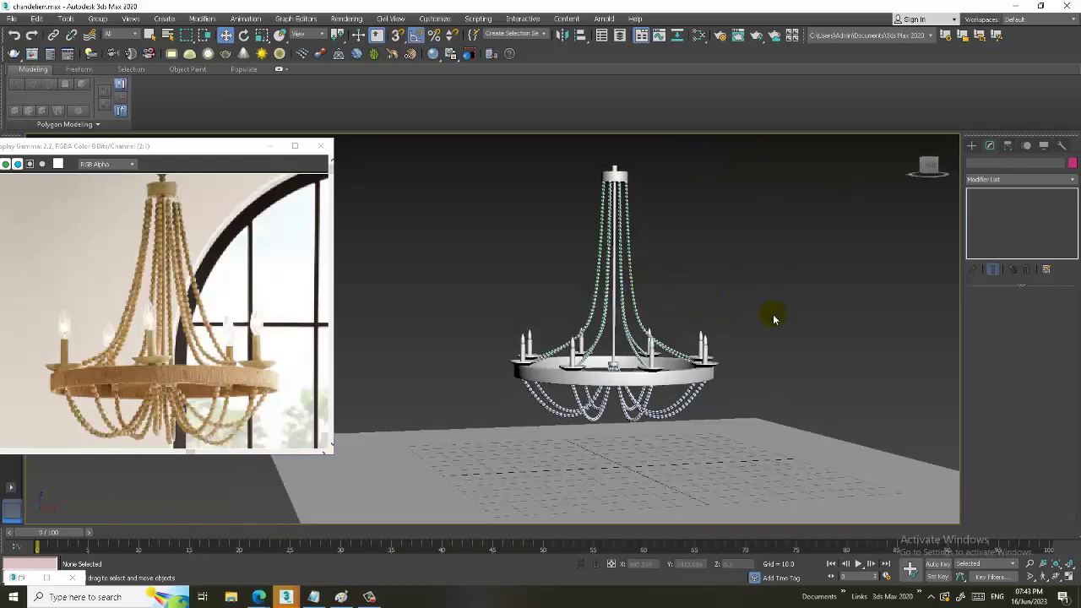
Lift Cylinder001's rod top vertices so the rod rises well above the hub.
scroll(764, 322, "up", 2)
scroll(734, 331, "up", 5)
left_click(562, 319)
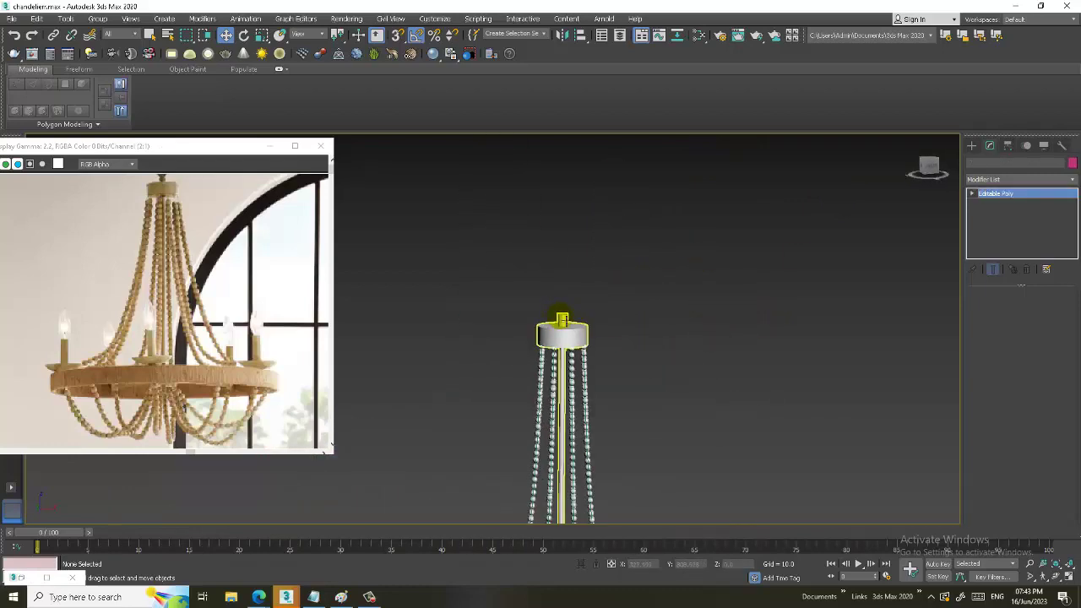
key("1")
left_click_drag(530, 281, 584, 316)
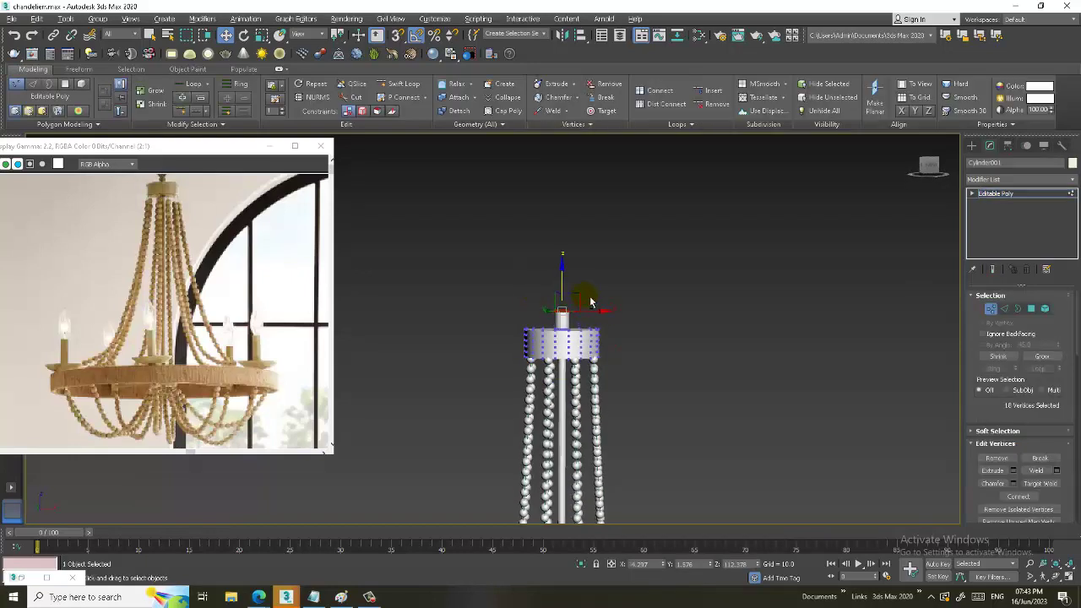
left_click_drag(571, 251, 570, 255)
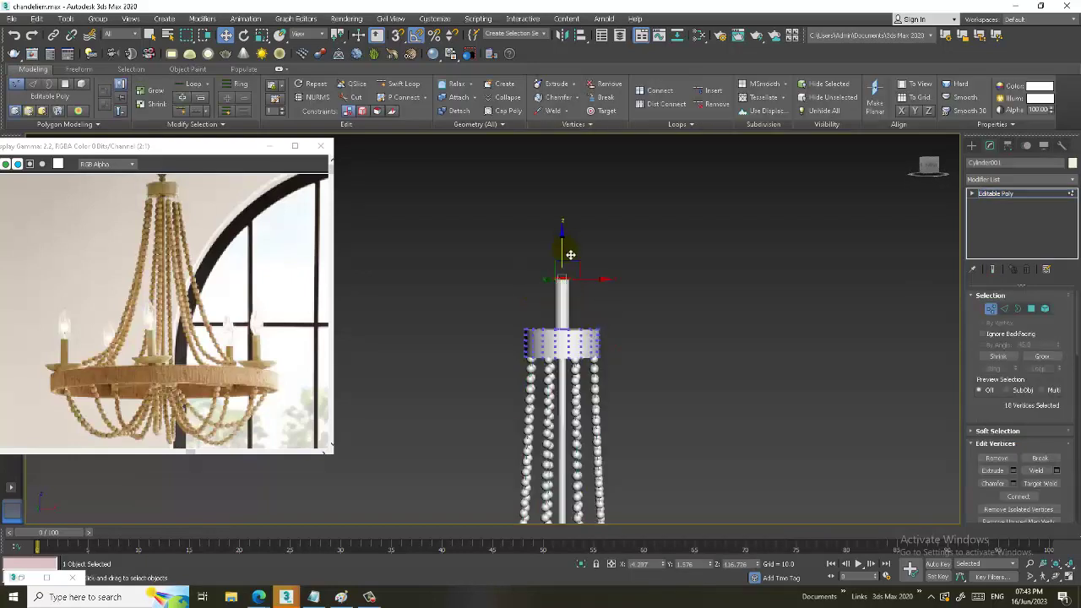
left_click(1003, 193)
left_click(970, 145)
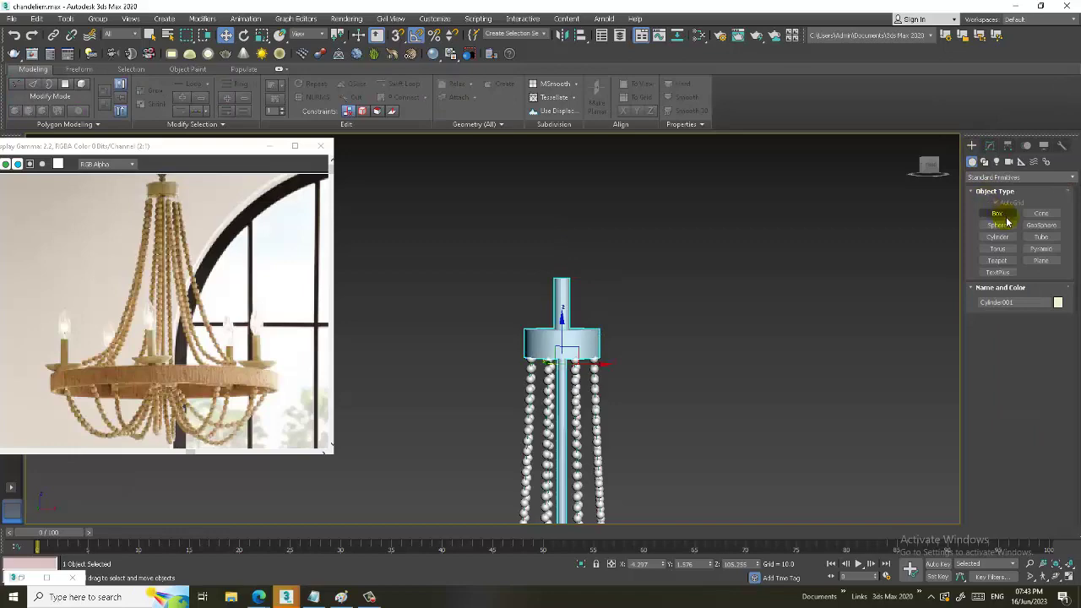
left_click(998, 213)
Draw a flat square box over the chandelier in the Top view.
key("alt+w")
key("alt+w")
scroll(469, 283, "down", 10)
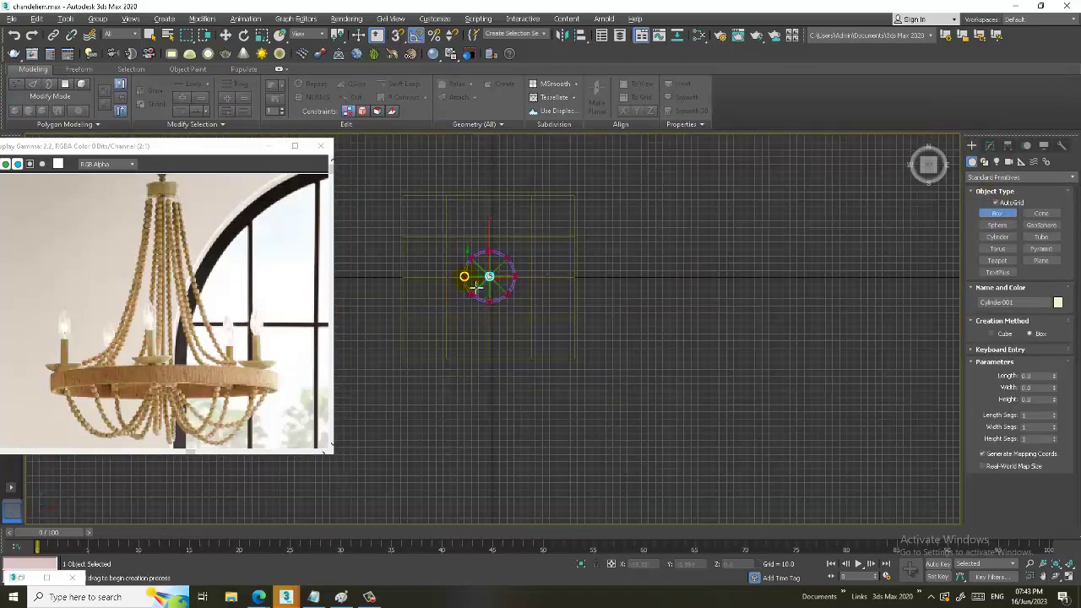
scroll(477, 288, "down", 2)
scroll(413, 211, "up", 3)
mouse_move(384, 196)
left_mouse_down()
mouse_move(487, 273)
mouse_move(562, 369)
left_mouse_up()
left_click(653, 405)
Move the box up along Z above the chandelier to form the ceiling slab.
key("w")
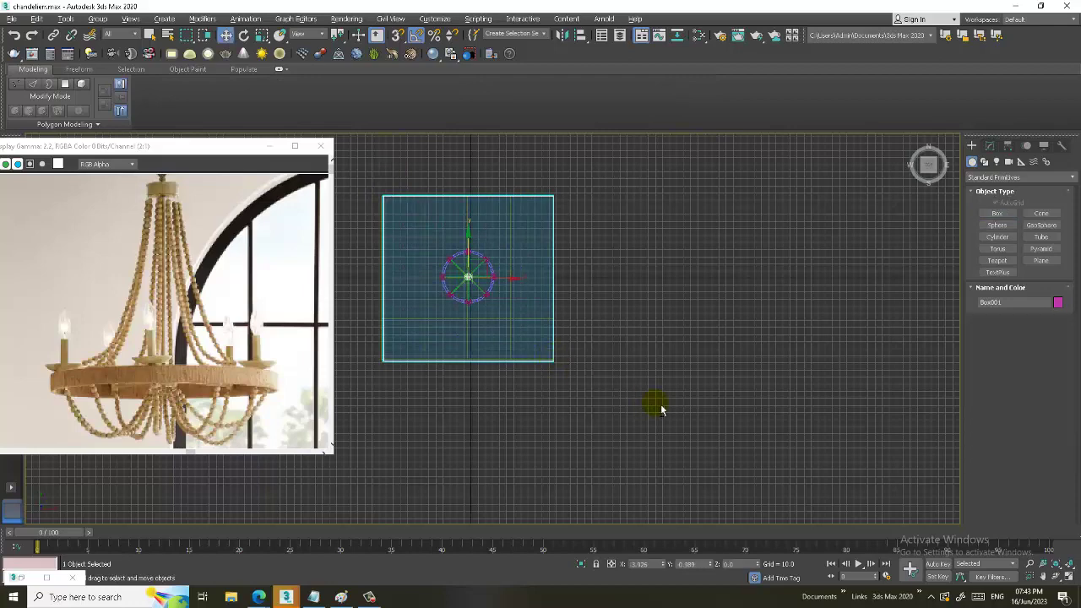
key("alt+w")
key("alt+w")
scroll(687, 398, "up", 3)
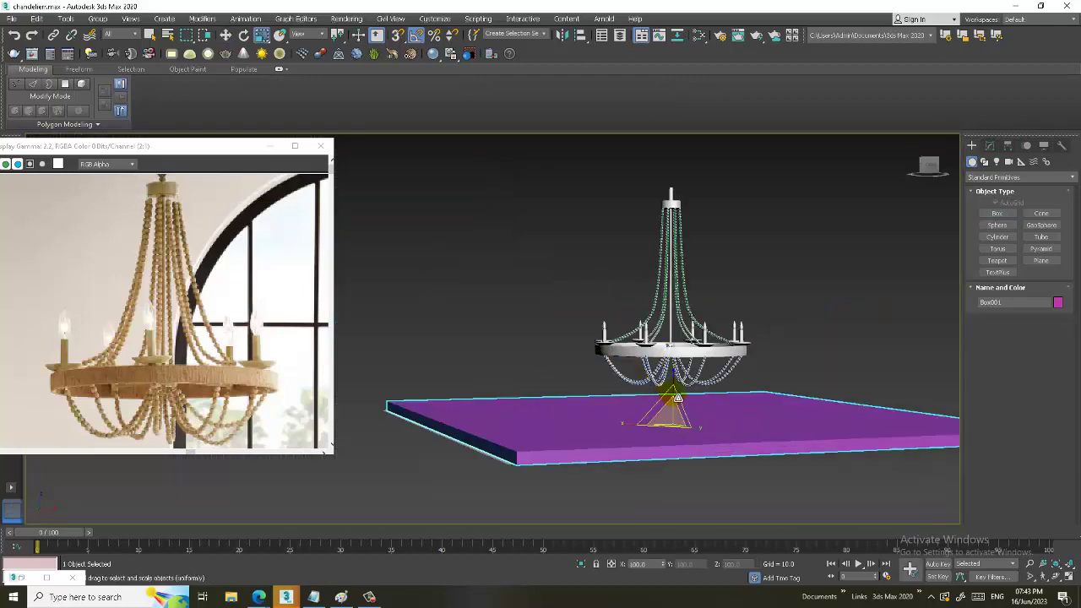
left_click(678, 410)
left_click_drag(678, 410, 673, 168)
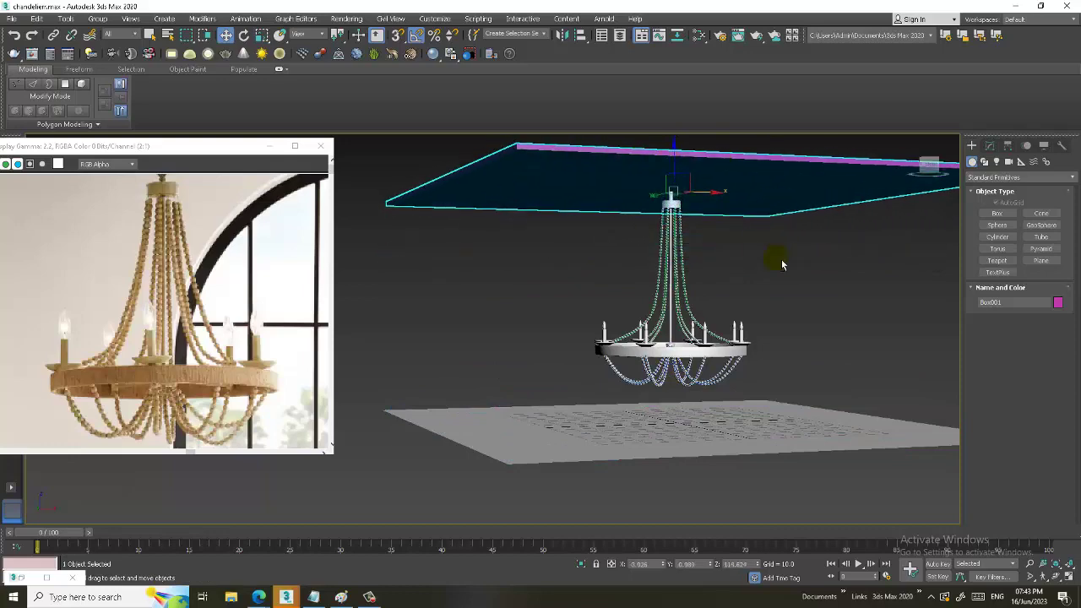
middle_click_drag(776, 254, 625, 271)
key("ctrl+a")
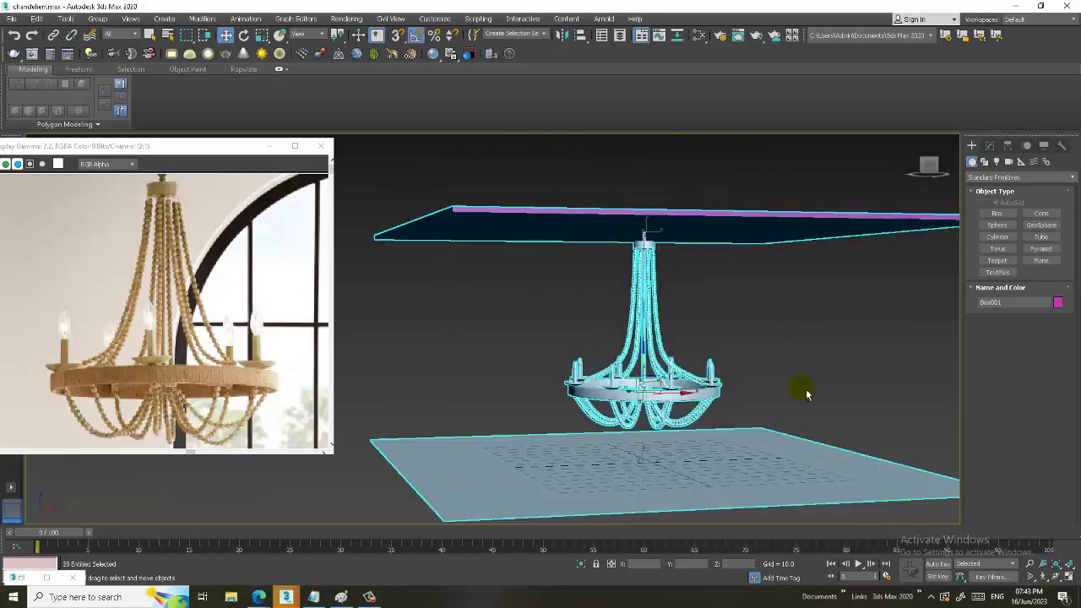
left_click(673, 363)
scroll(648, 363, "up", 3)
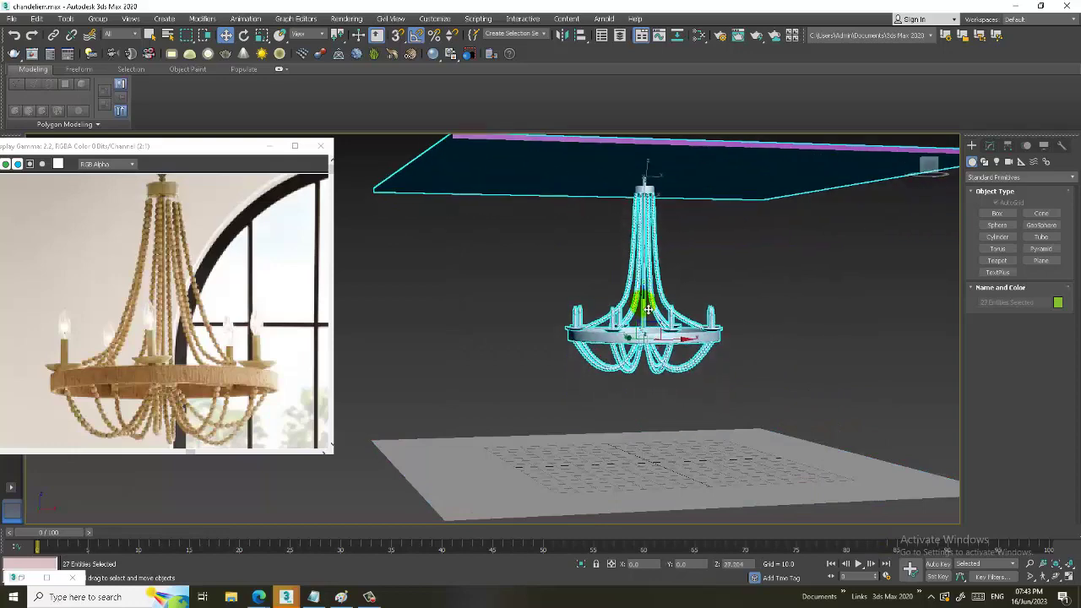
scroll(675, 338, "up", 3)
middle_click_drag(707, 320, 774, 329, "alt")
left_click(752, 314)
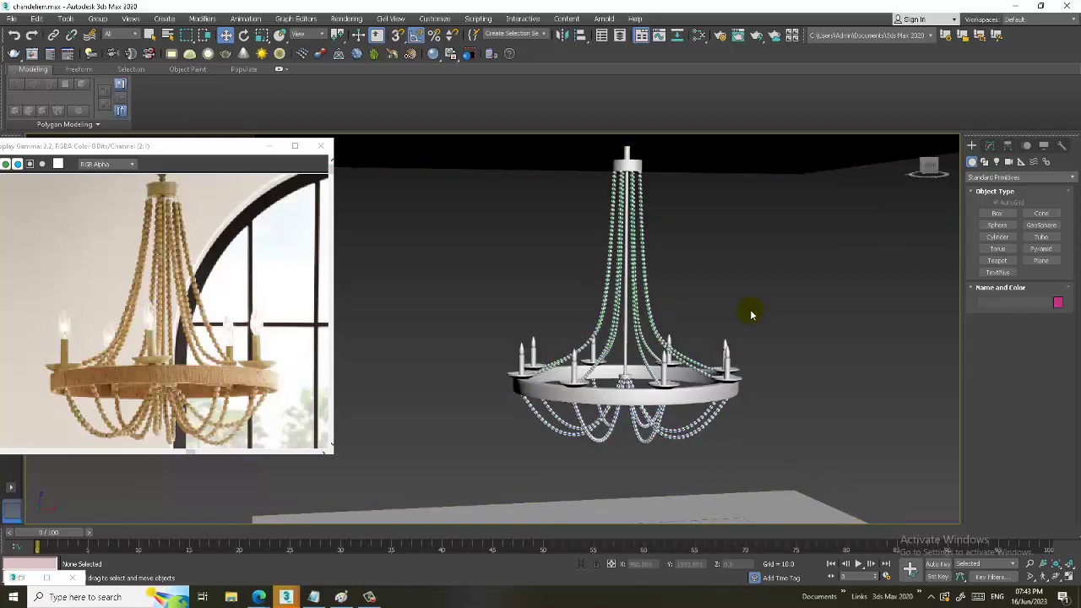
Restore the Notepad notes and place the cursor on a new line after 'Lets Get Started..'.
left_click(314, 596)
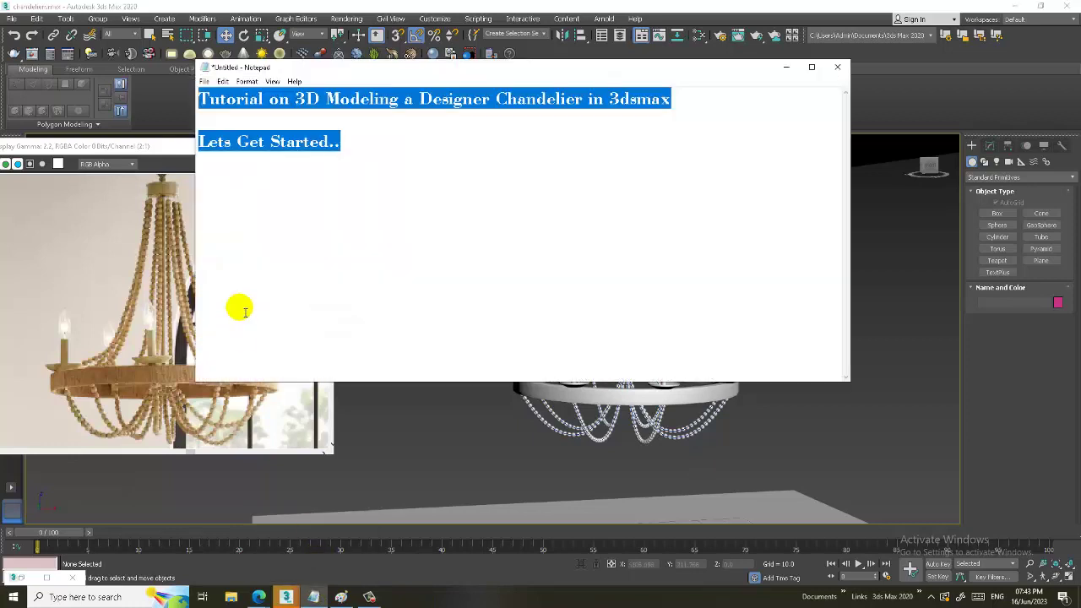
left_click(402, 149)
type("Thanks for Watching...")
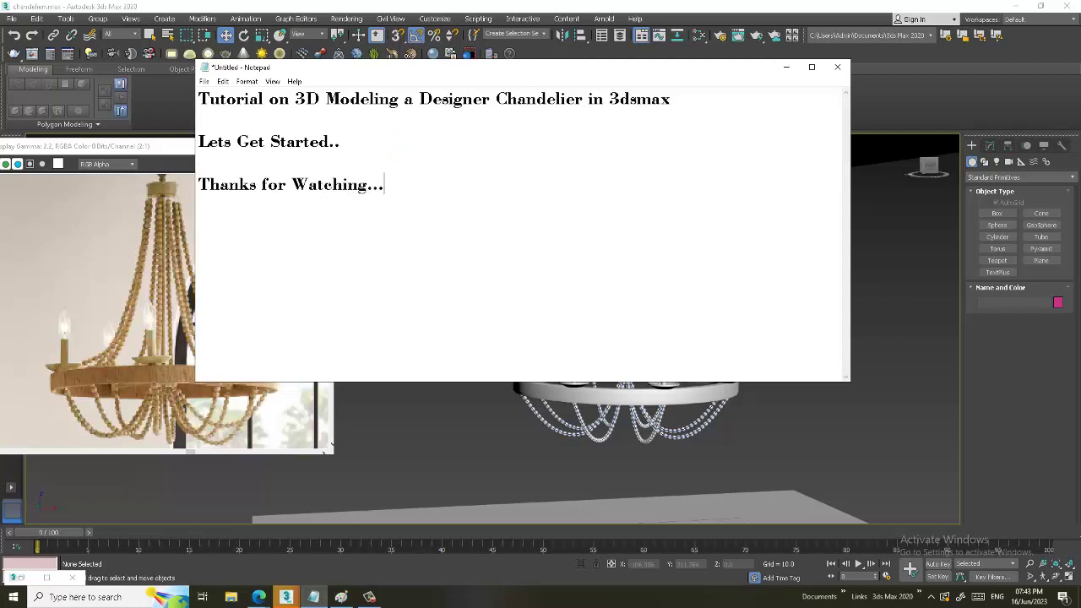
left_click(782, 67)
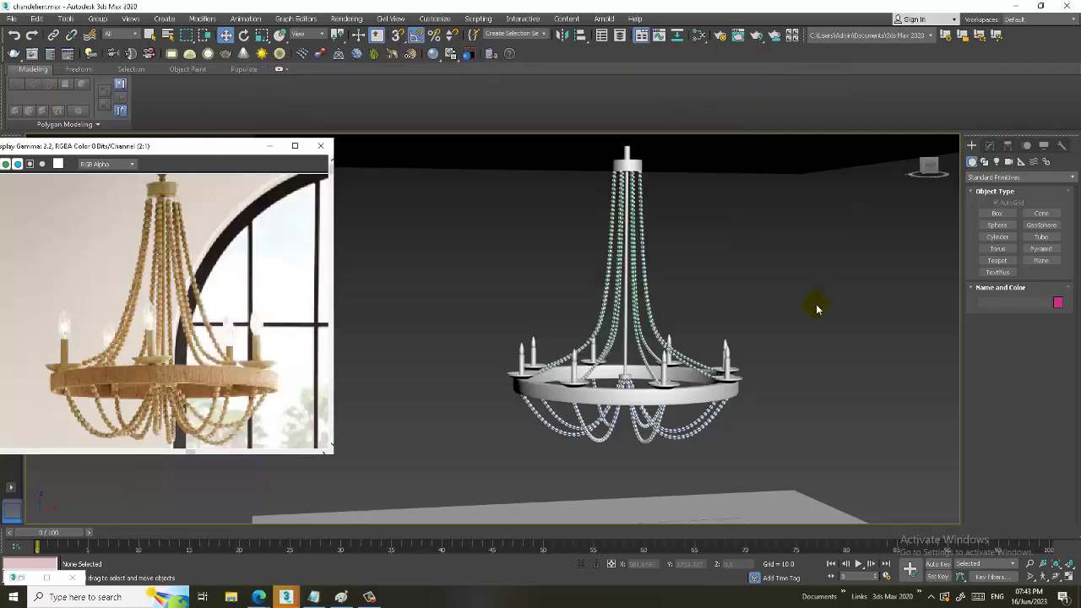